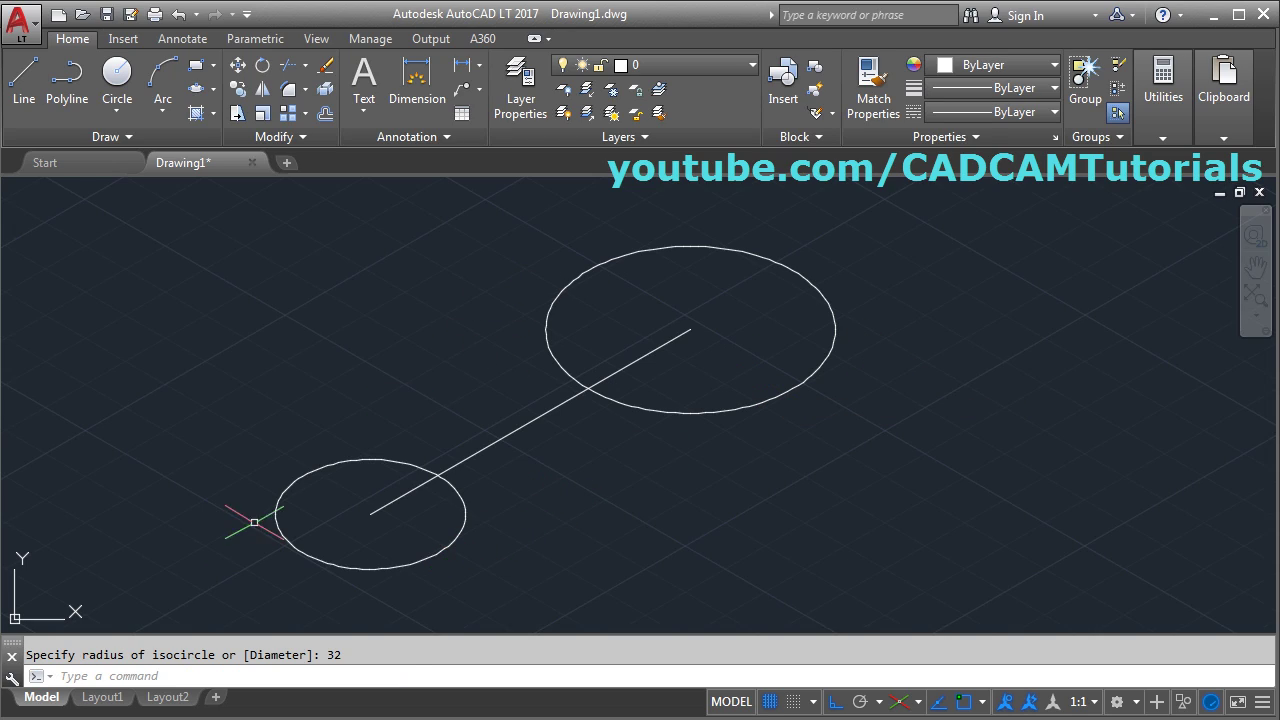
Draw a line tangent to both circles along their lower side, with Ortho off
{"action": "left_click", "coordinate": [23, 80]}
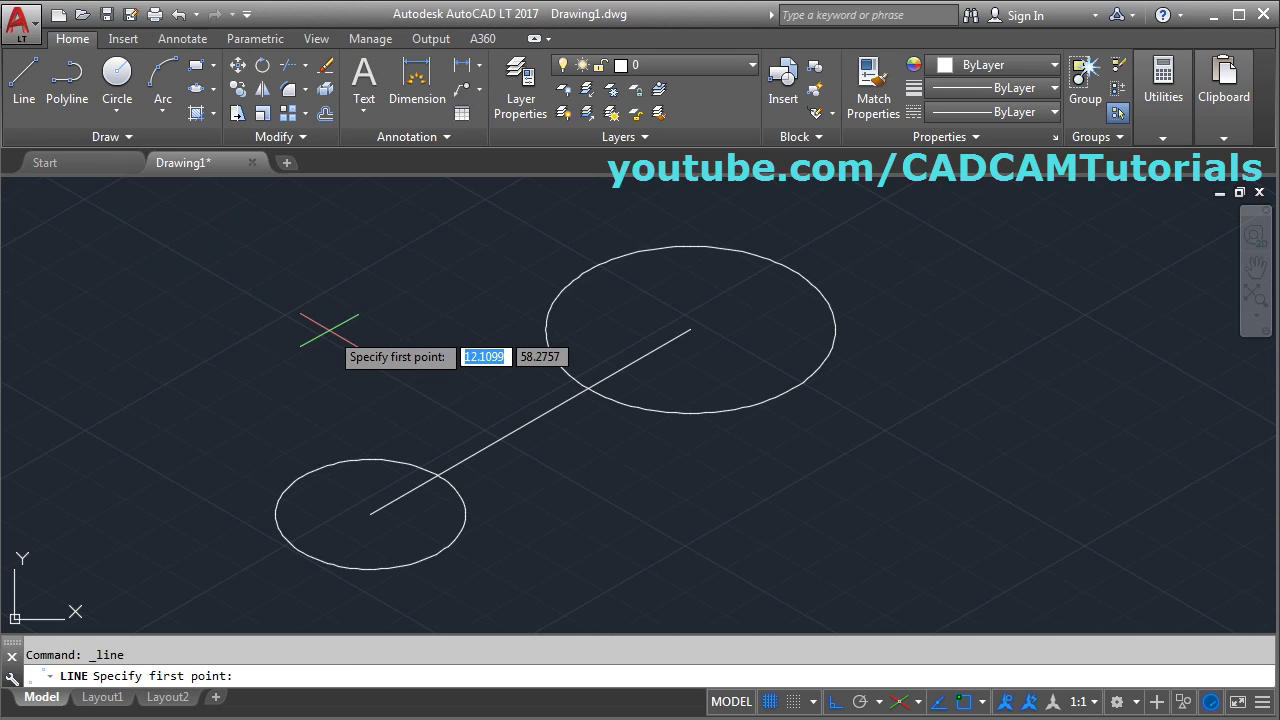
{"action": "right_click", "coordinate": [351, 300], "text": "shift"}
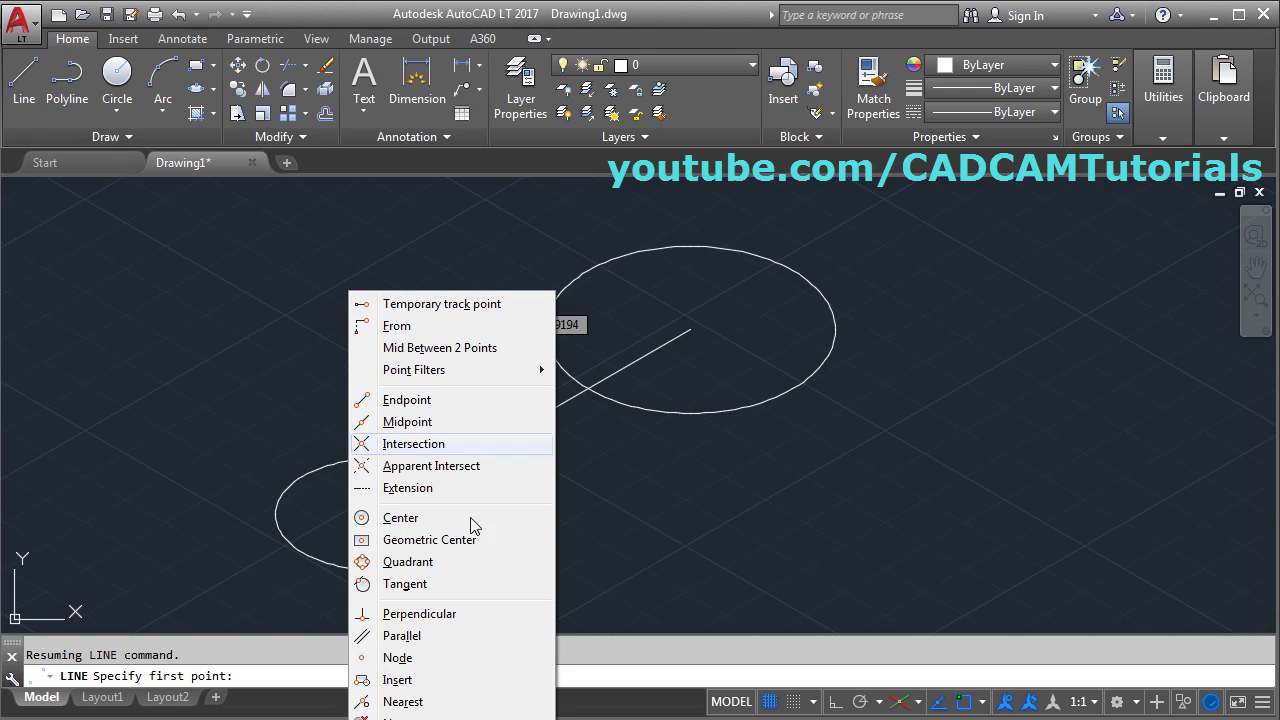
{"action": "left_click", "coordinate": [421, 586]}
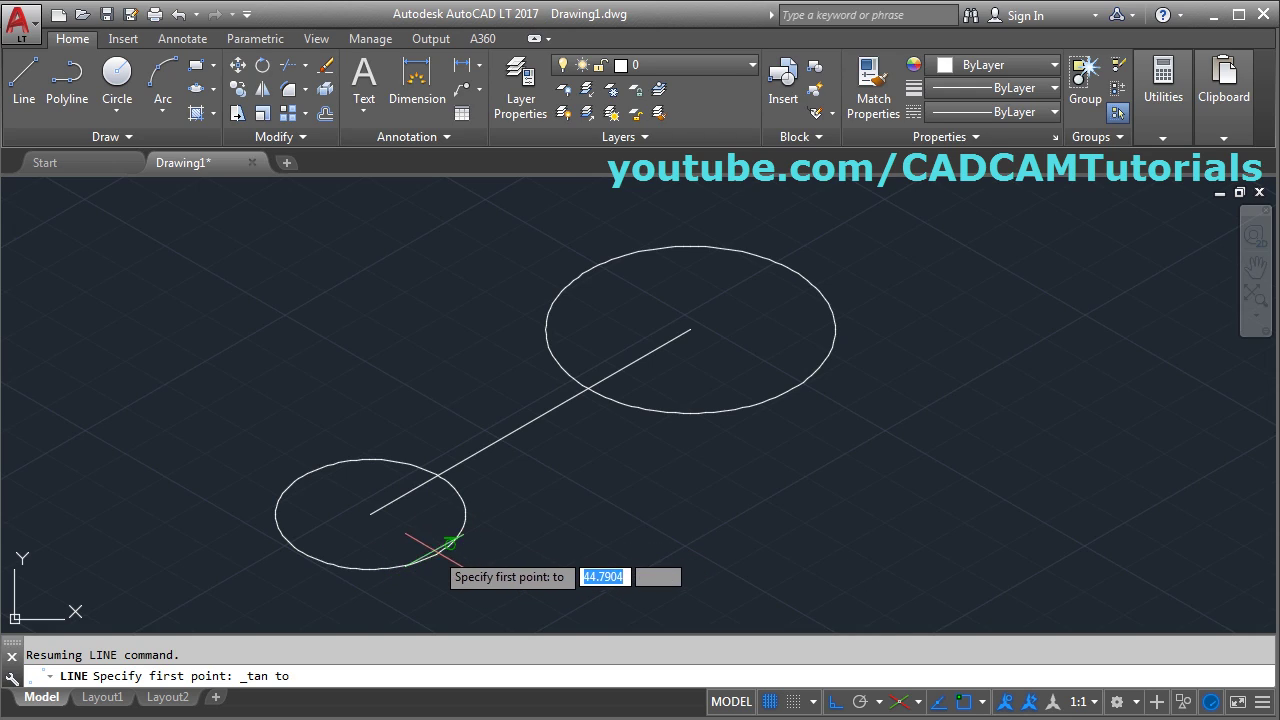
{"action": "left_click", "coordinate": [450, 542]}
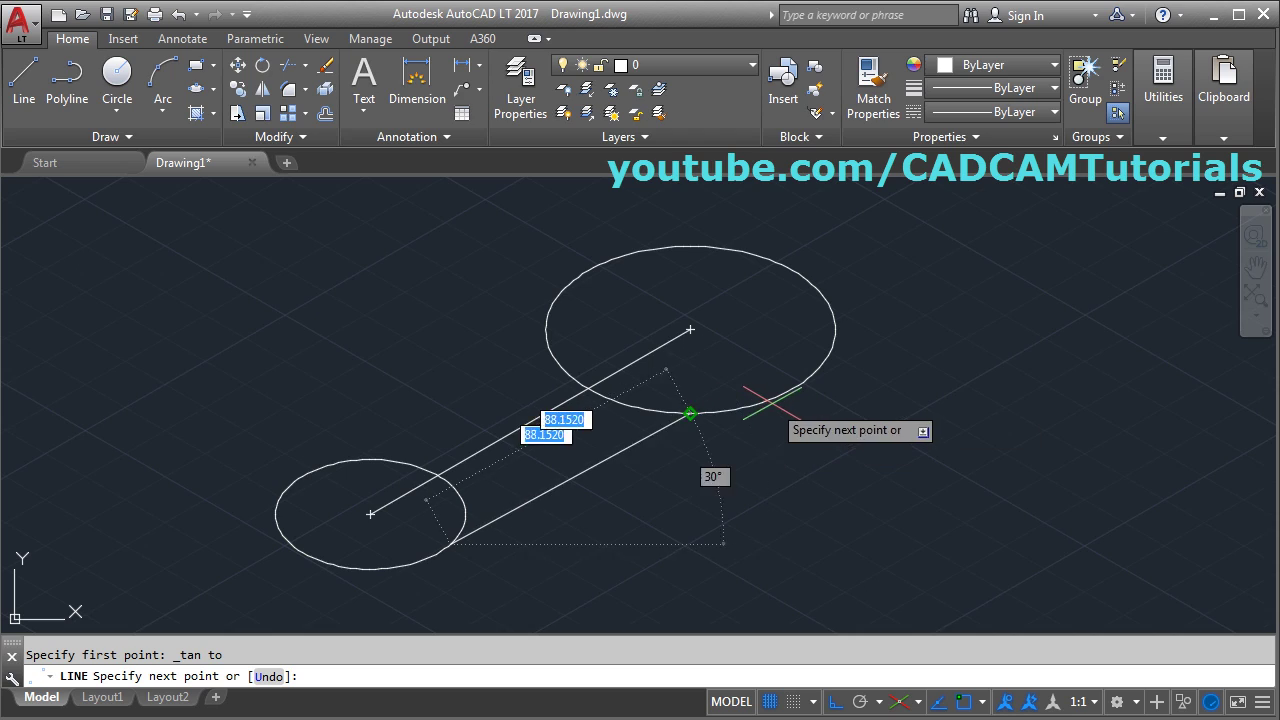
{"action": "key", "text": "F8"}
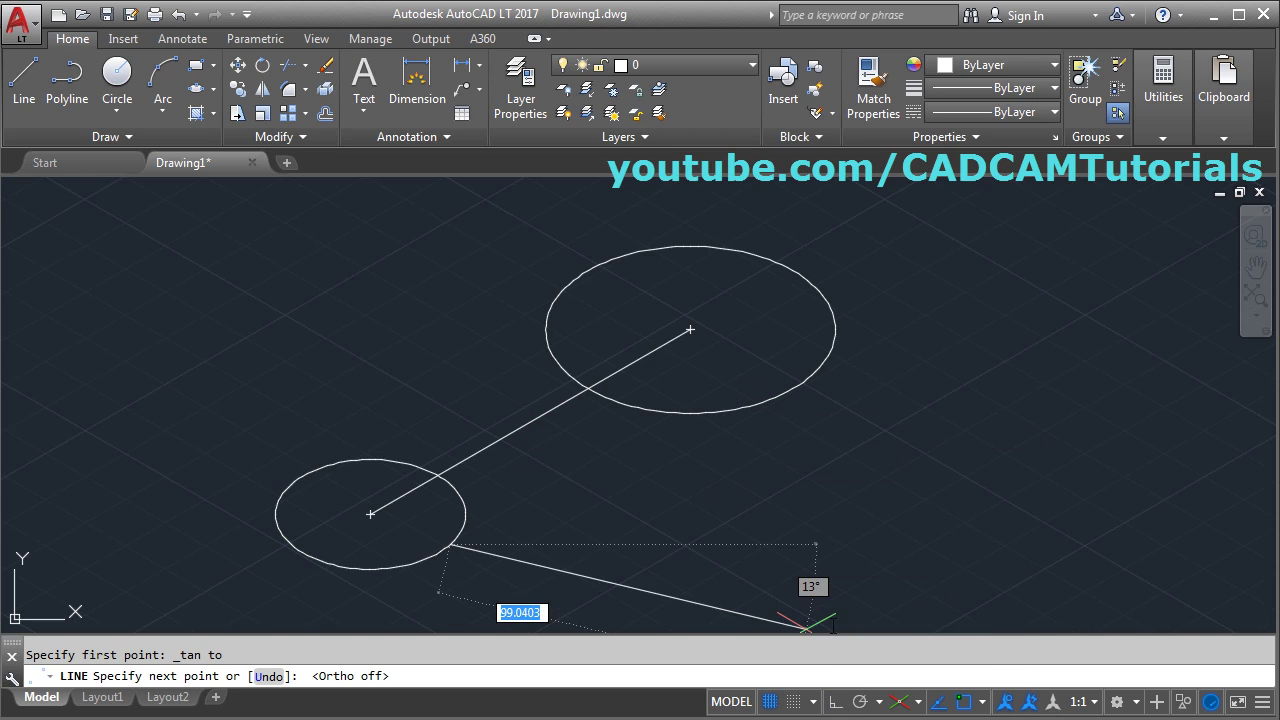
{"action": "right_click", "coordinate": [756, 332], "text": "shift"}
{"action": "left_click", "coordinate": [828, 584]}
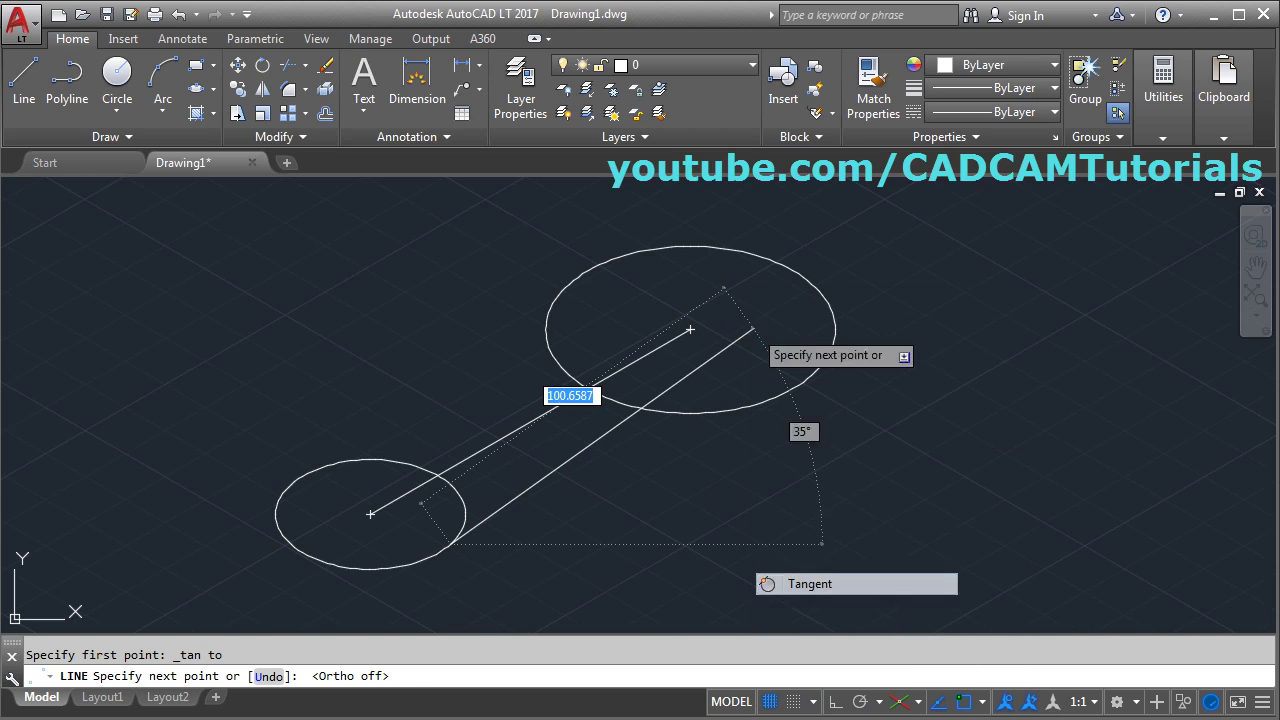
{"action": "left_click", "coordinate": [774, 394]}
{"action": "key", "text": "Return"}
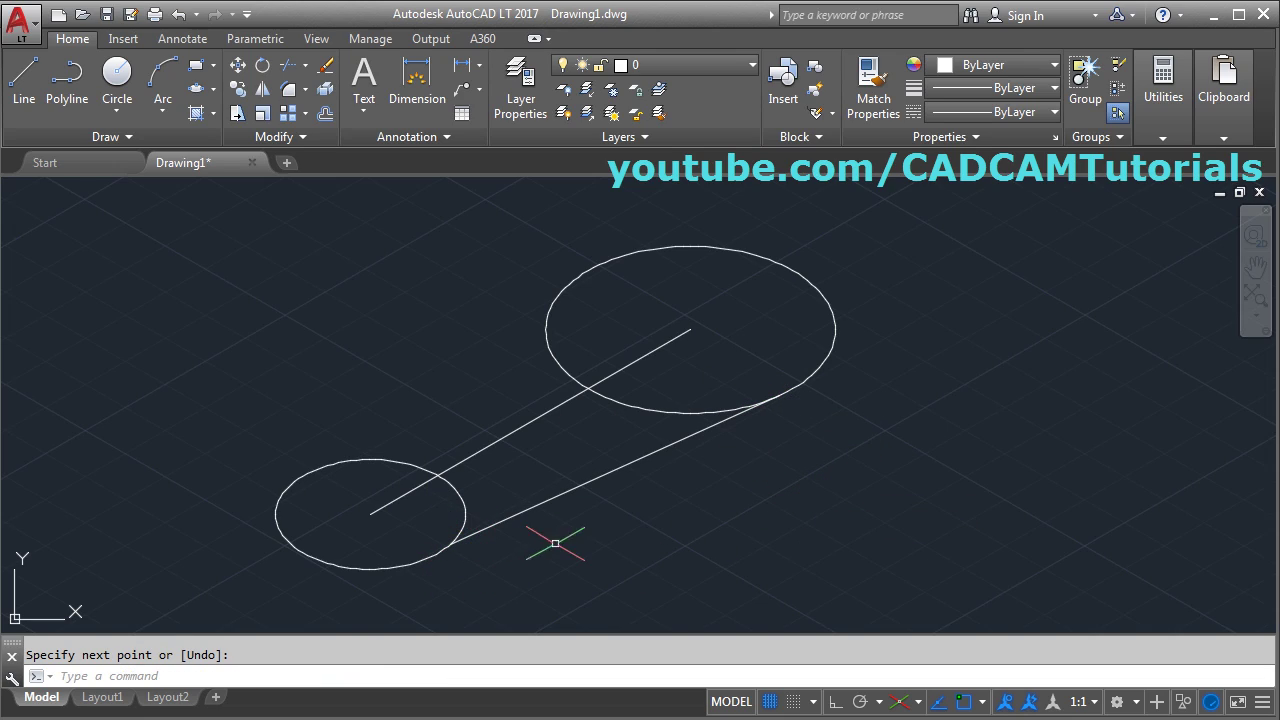
Draw a second tangent-to-tangent line between the lower and upper circles
{"action": "left_click", "coordinate": [23, 80]}
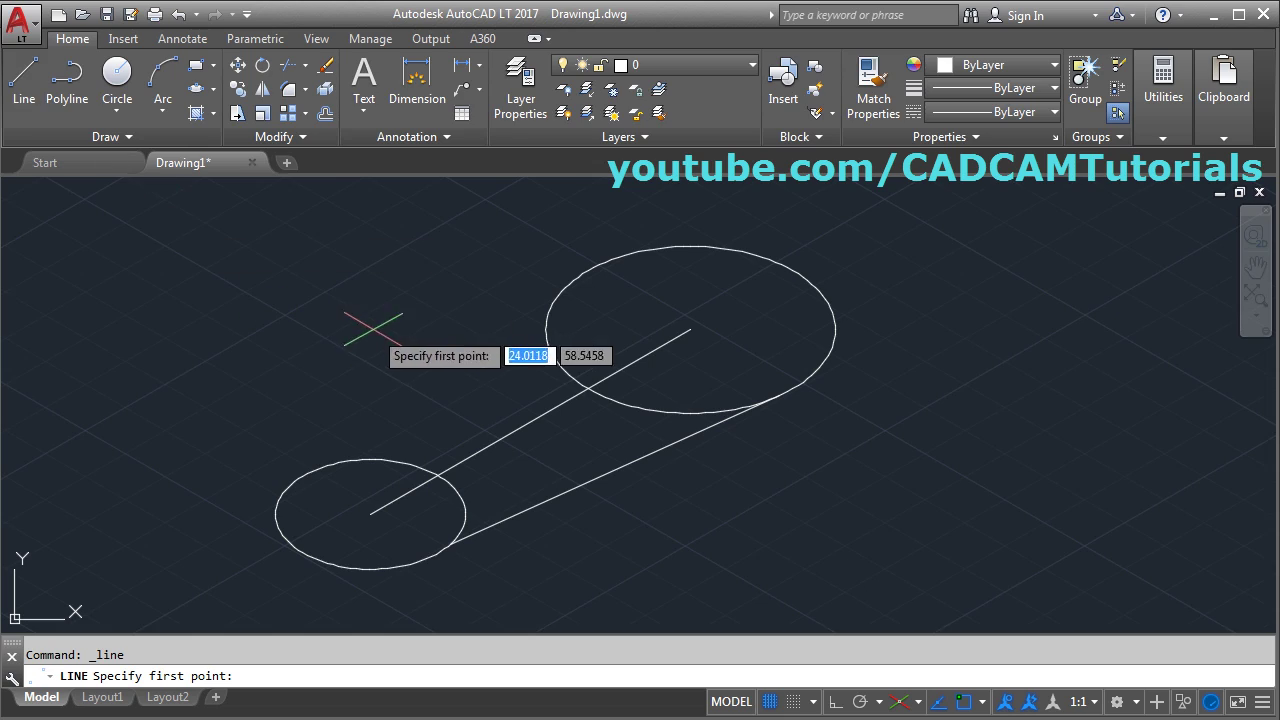
{"action": "right_click", "coordinate": [378, 314], "text": "shift"}
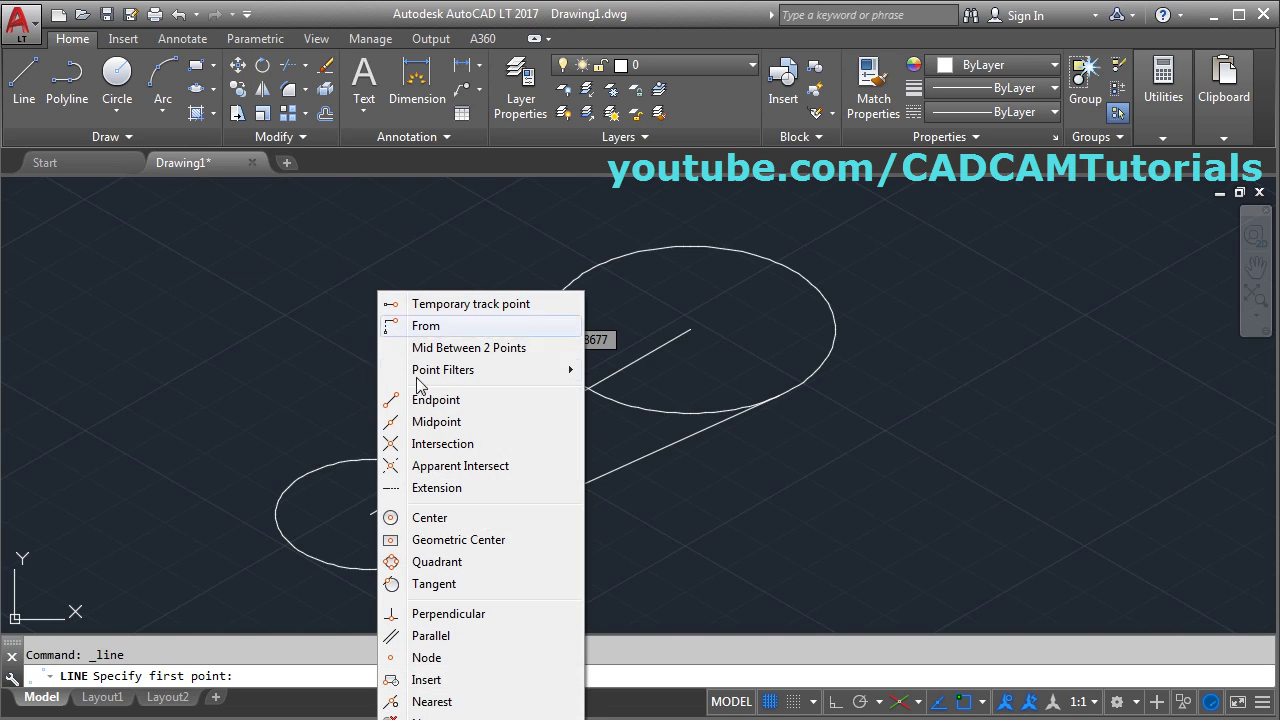
{"action": "left_click", "coordinate": [449, 583]}
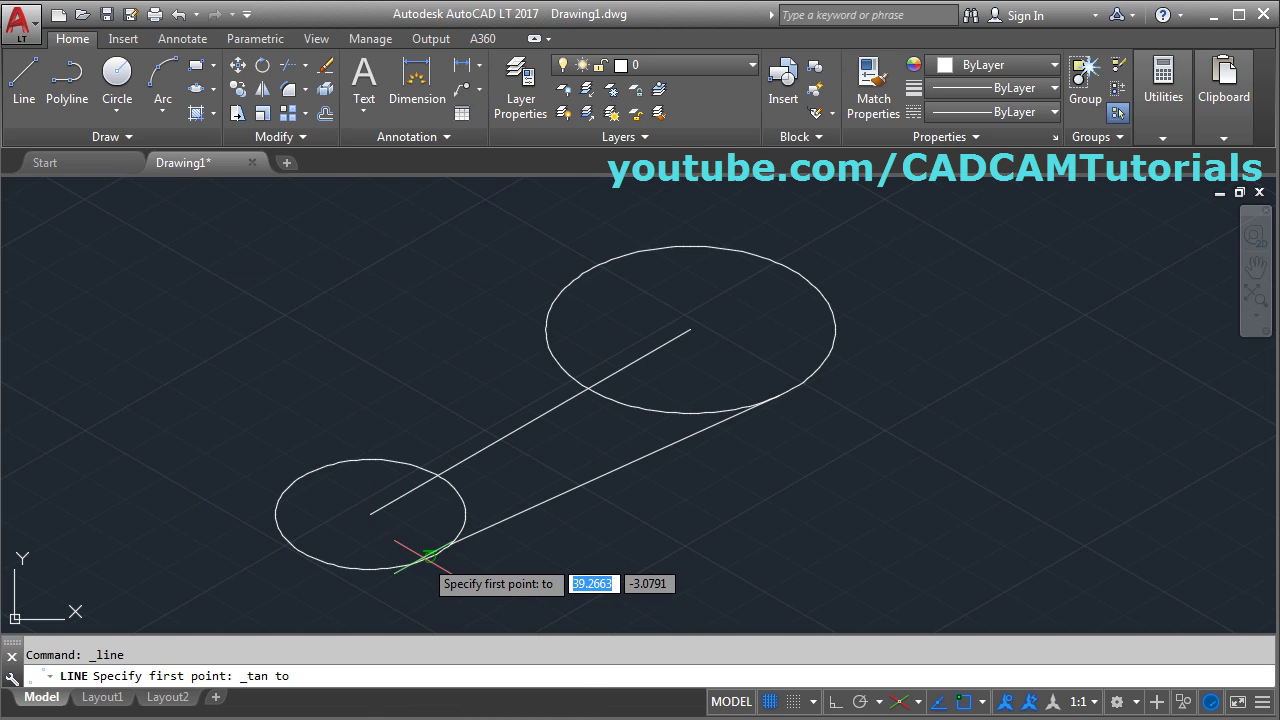
{"action": "left_click", "coordinate": [430, 553]}
{"action": "right_click", "coordinate": [806, 295], "text": "shift"}
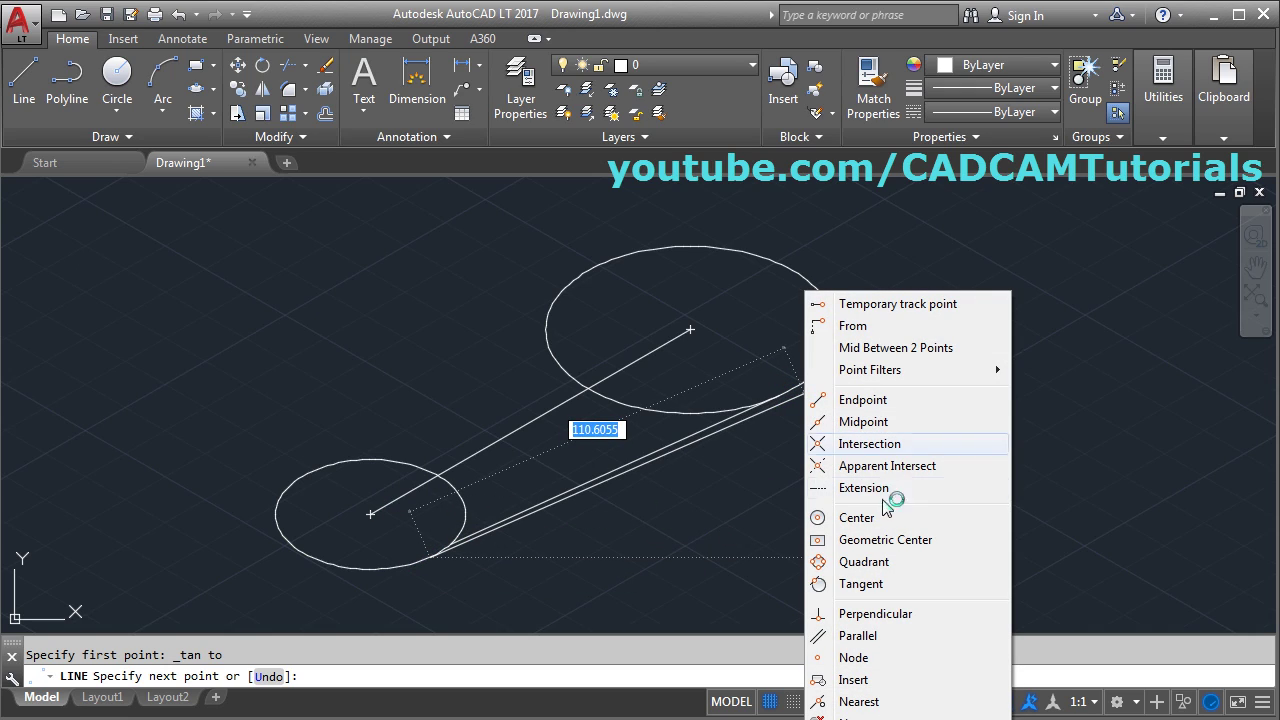
{"action": "left_click", "coordinate": [857, 587]}
{"action": "left_click", "coordinate": [785, 393]}
{"action": "key", "text": "Return"}
Erase the duplicate tangent line and zoom to extents
{"action": "scroll", "coordinate": [478, 551], "scroll_direction": "up", "scroll_amount": 3}
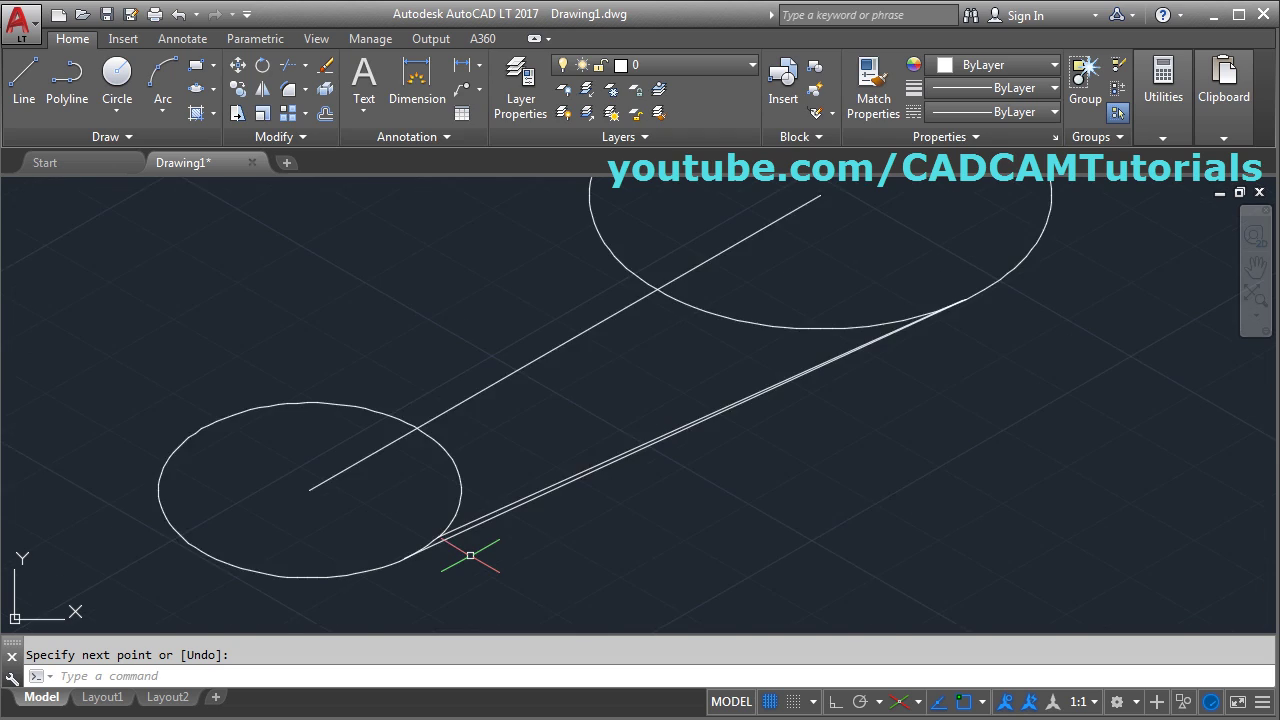
{"action": "scroll", "coordinate": [485, 548], "scroll_direction": "up", "scroll_amount": 2}
{"action": "type", "text": "e"}
{"action": "key", "text": "Return"}
{"action": "key", "text": "Return"}
{"action": "middle_click", "coordinate": [518, 500]}
{"action": "middle_click", "coordinate": [518, 500]}
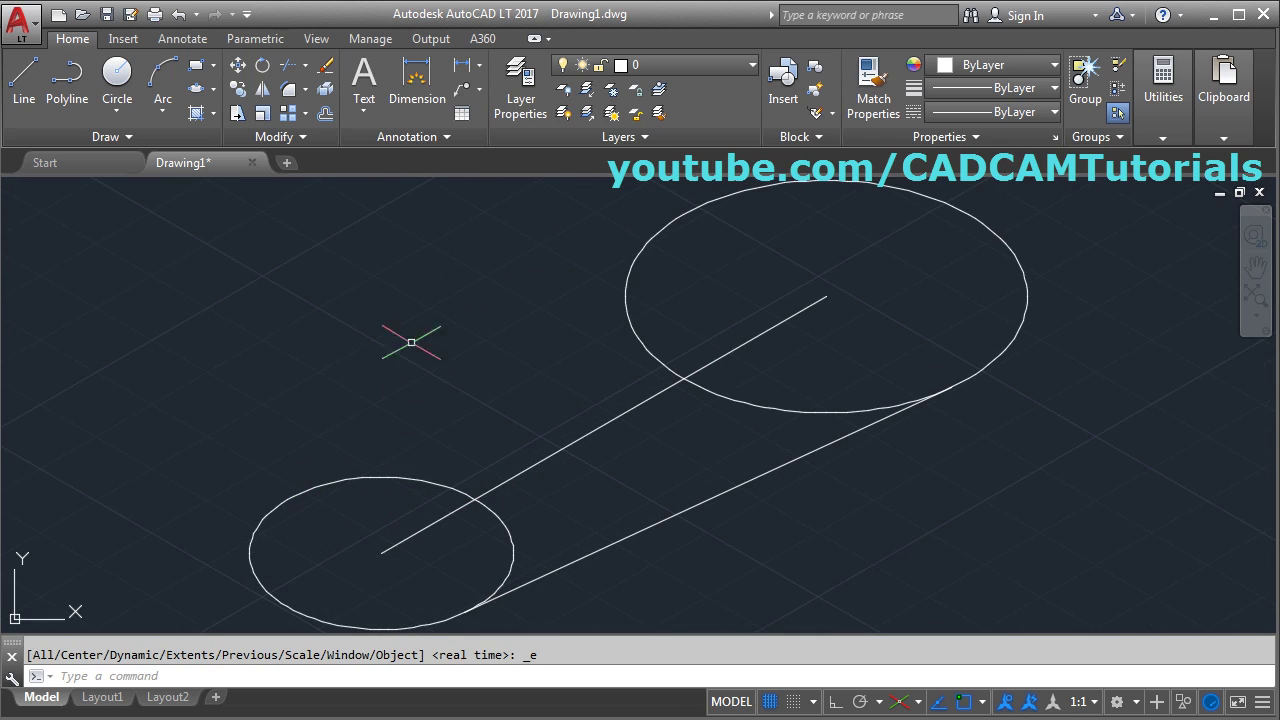
Draw a tangent line from the upper circle to the lower circle along the arm's other side
{"action": "left_click", "coordinate": [23, 78]}
{"action": "right_click", "coordinate": [280, 287], "text": "shift"}
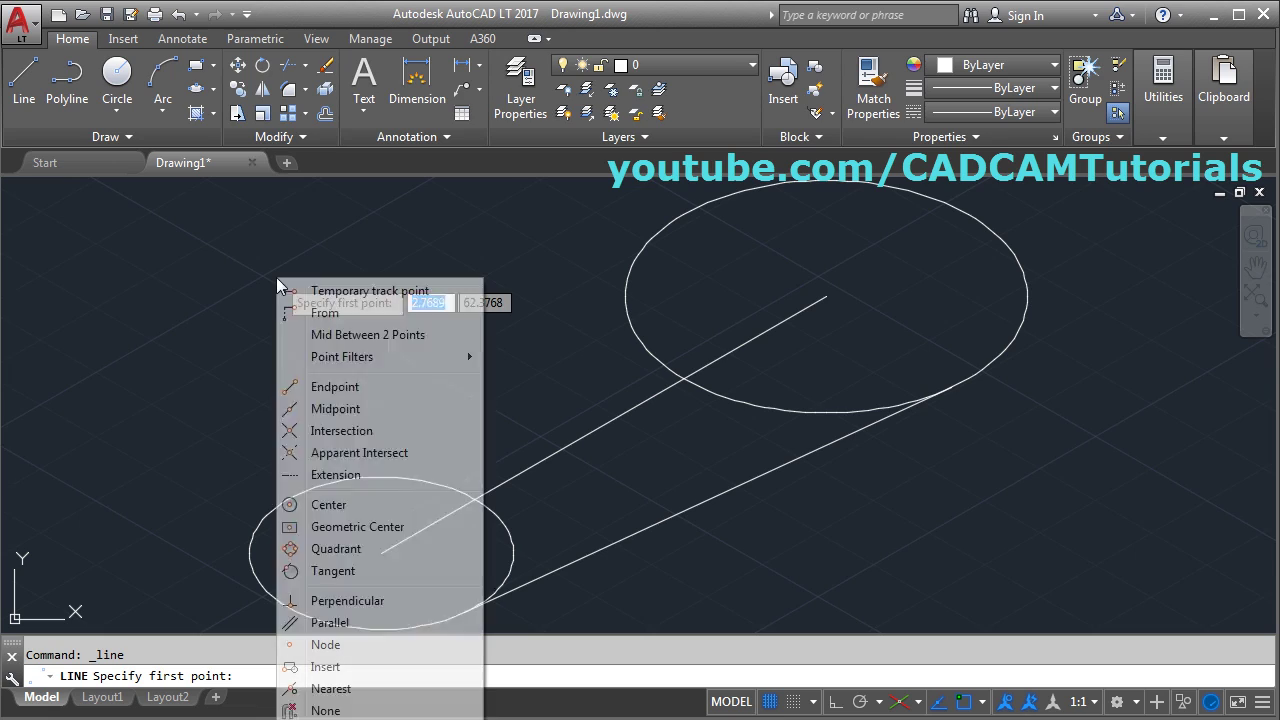
{"action": "left_click", "coordinate": [336, 577]}
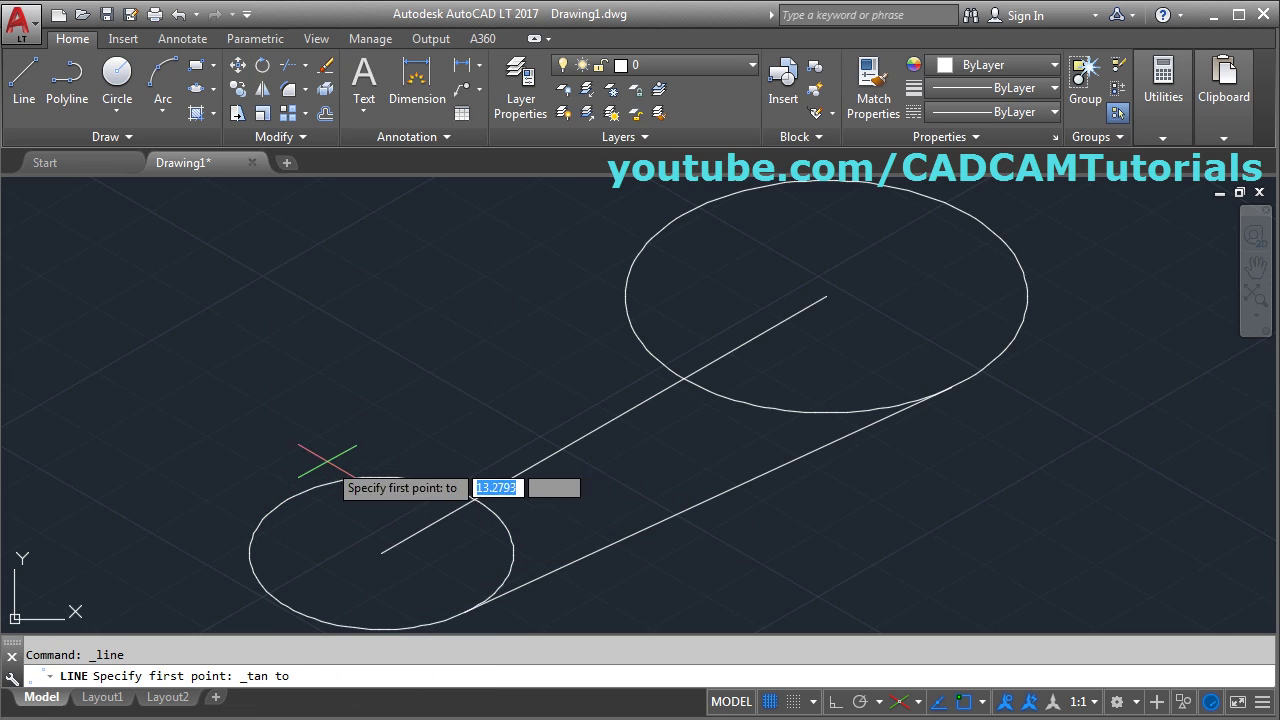
{"action": "scroll", "coordinate": [472, 435], "scroll_direction": "down", "scroll_amount": 2}
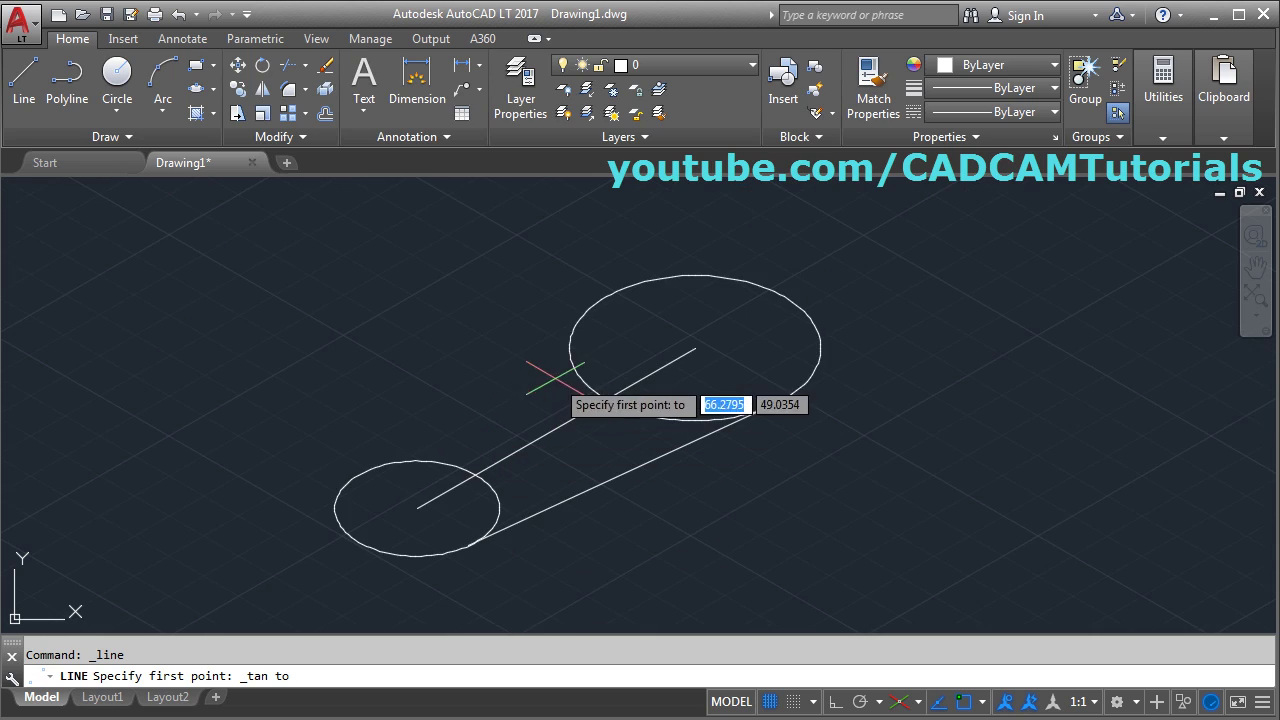
{"action": "left_click", "coordinate": [565, 338]}
{"action": "right_click", "coordinate": [404, 395], "text": "shift"}
{"action": "left_click", "coordinate": [465, 585]}
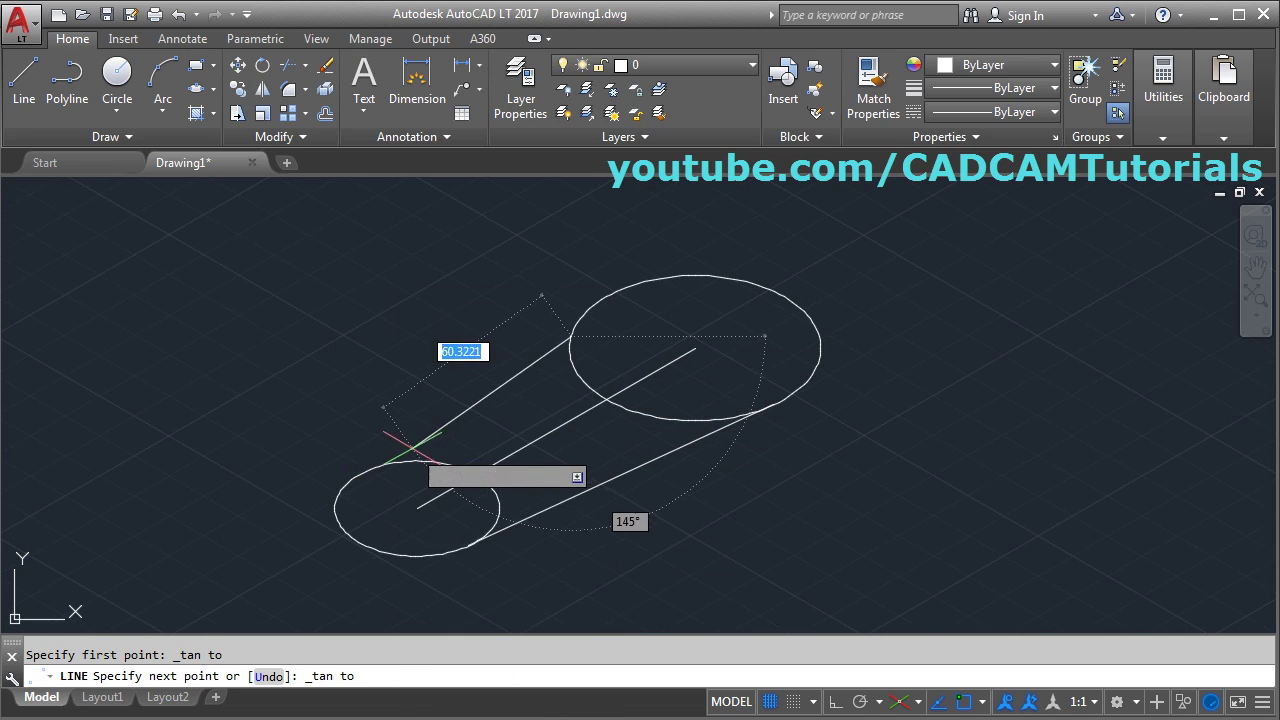
{"action": "left_click", "coordinate": [463, 384]}
{"action": "key", "text": "Return"}
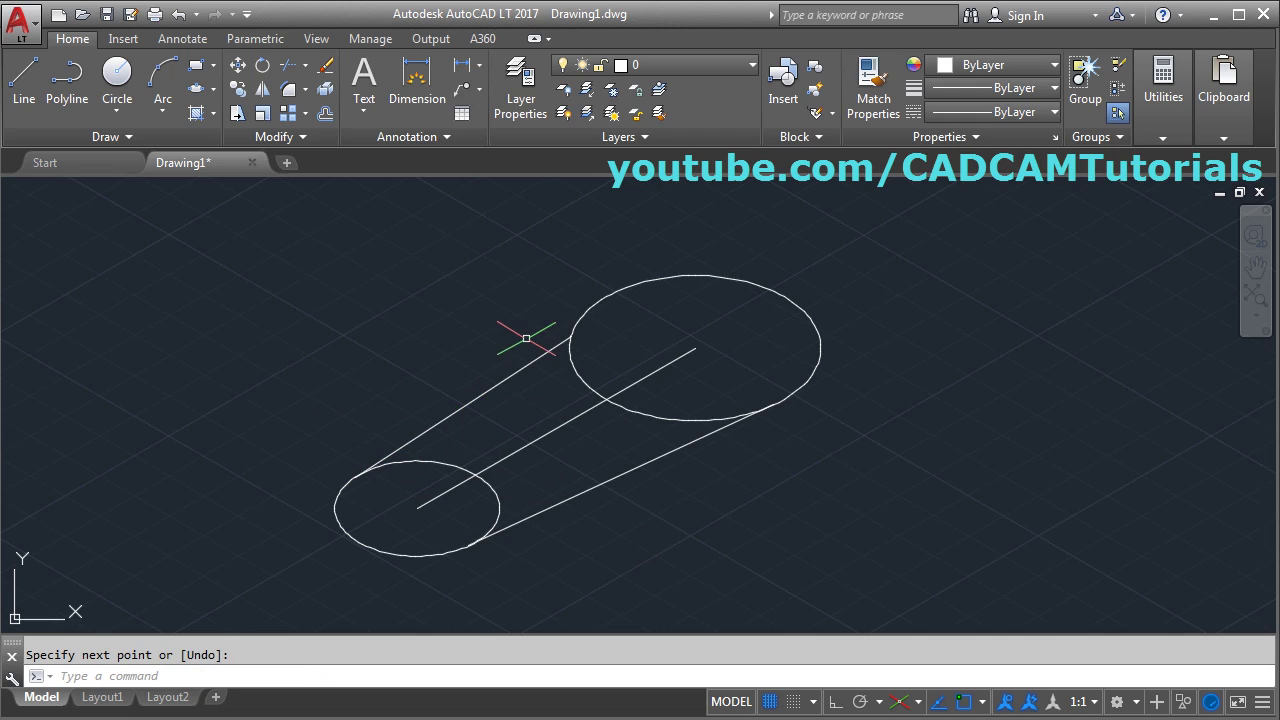
{"action": "scroll", "coordinate": [594, 340], "scroll_direction": "up", "scroll_amount": 2}
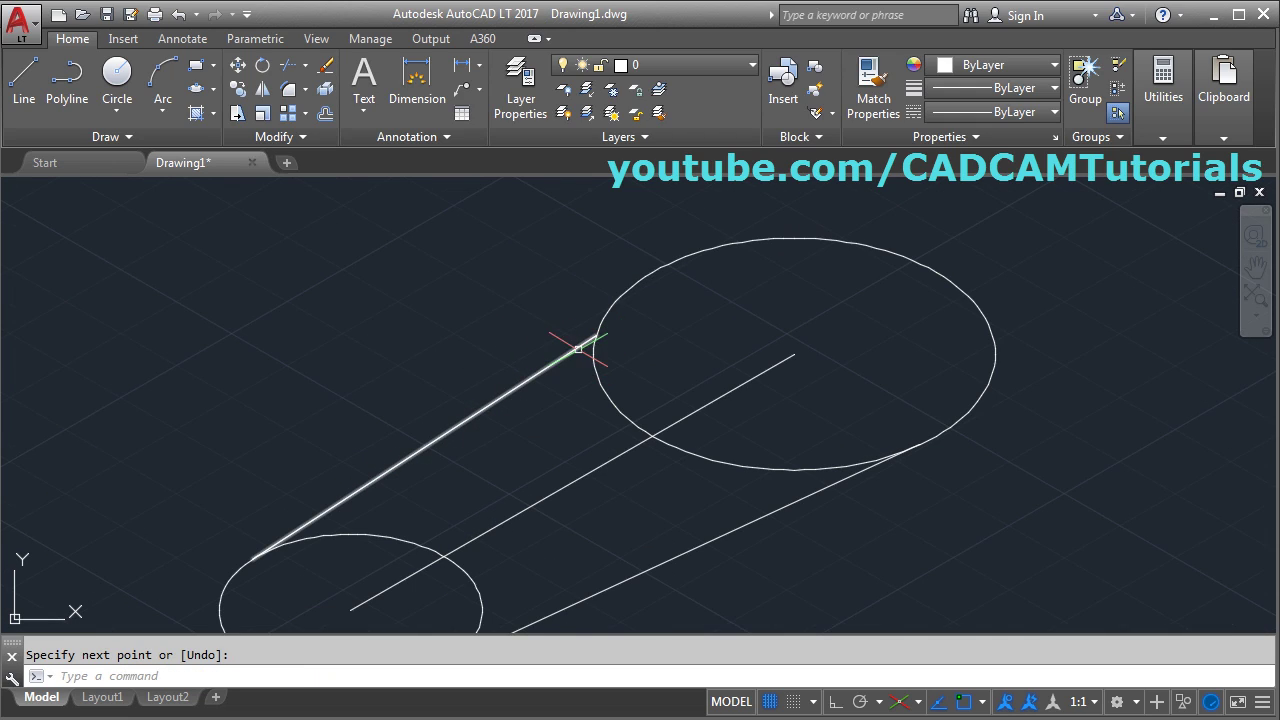
Draw another tangent-to-tangent line between the upper and lower circles
{"action": "left_click", "coordinate": [23, 78]}
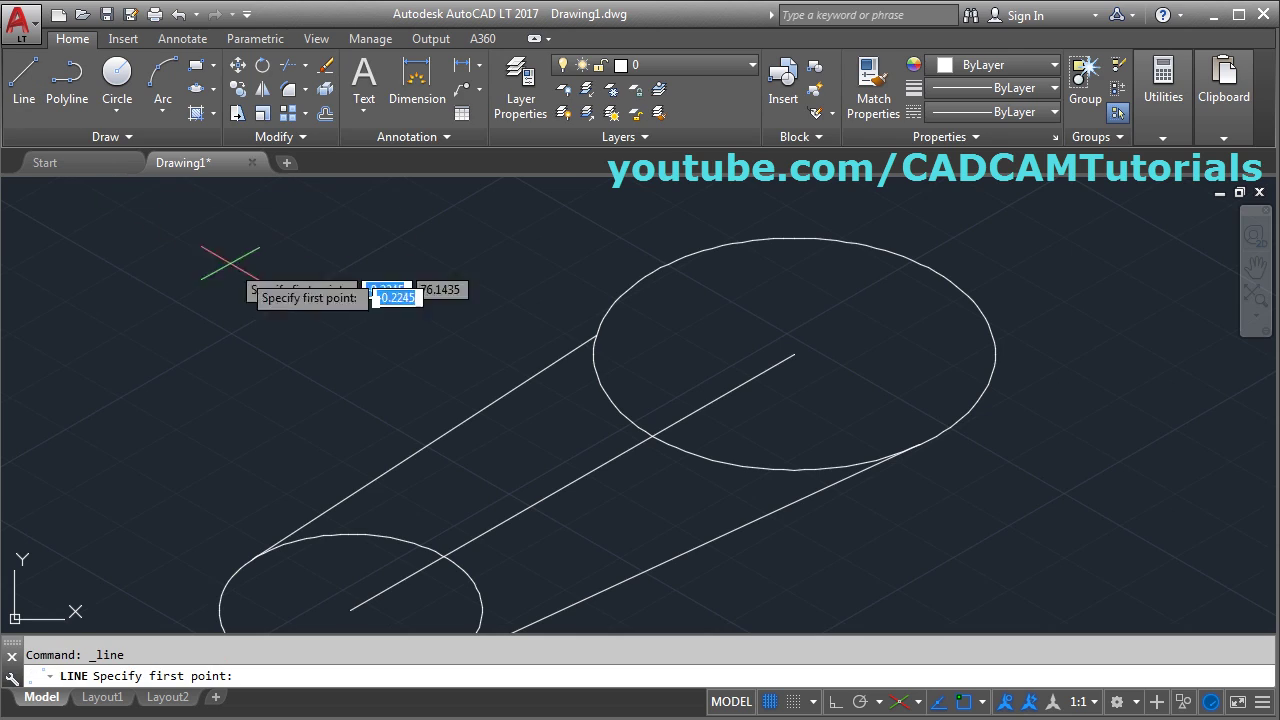
{"action": "right_click", "coordinate": [362, 311], "text": "shift"}
{"action": "left_click", "coordinate": [417, 584]}
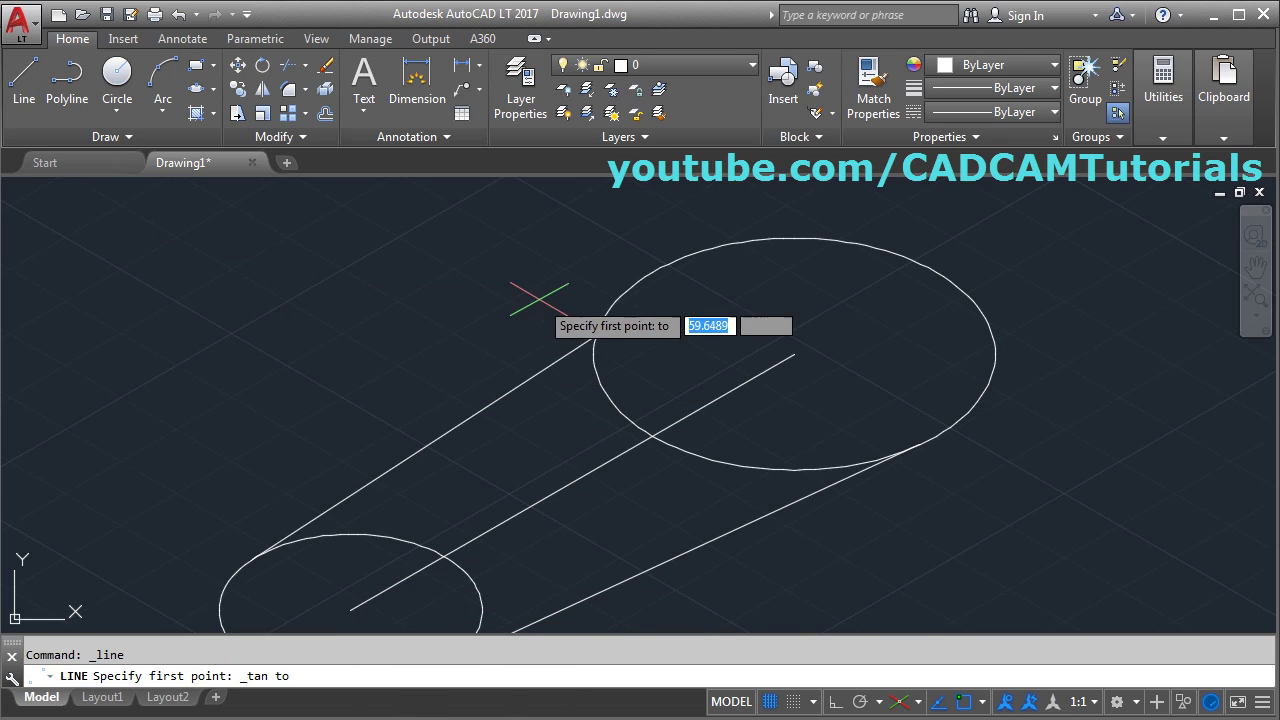
{"action": "left_click", "coordinate": [637, 281]}
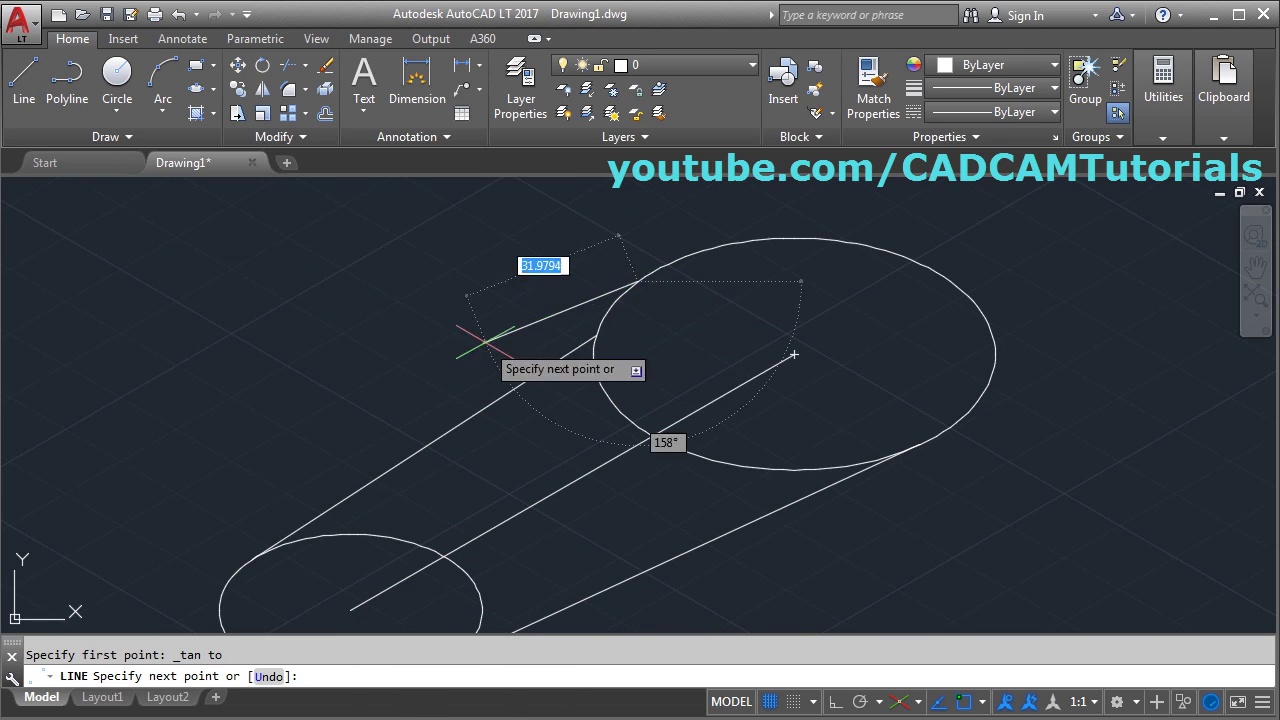
{"action": "right_click", "coordinate": [377, 391], "text": "shift"}
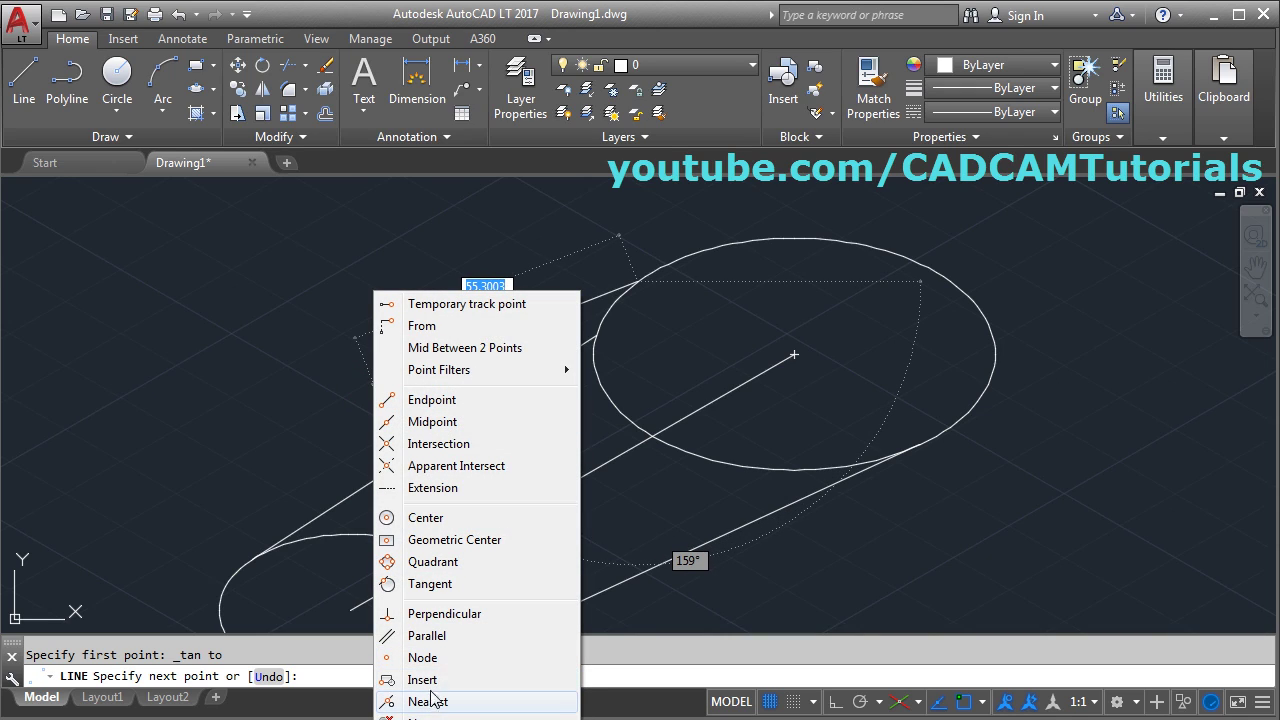
{"action": "left_click", "coordinate": [430, 584]}
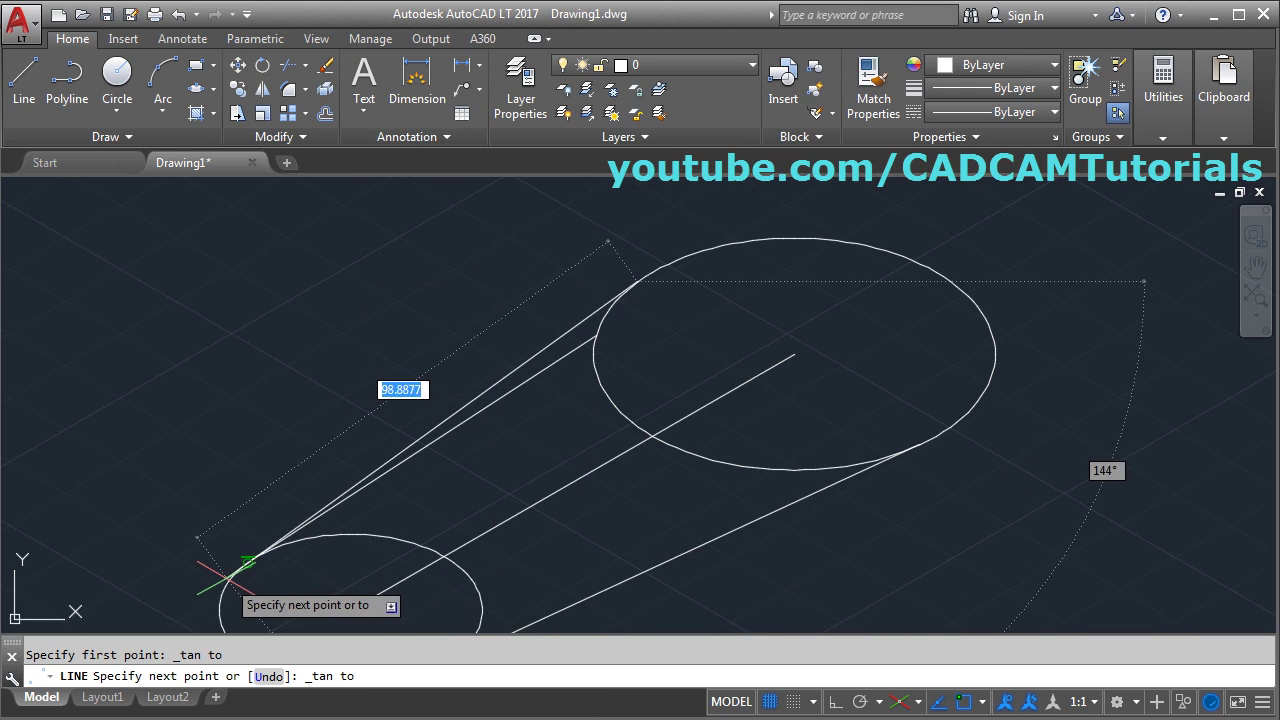
{"action": "left_click", "coordinate": [426, 545]}
{"action": "key", "text": "Return"}
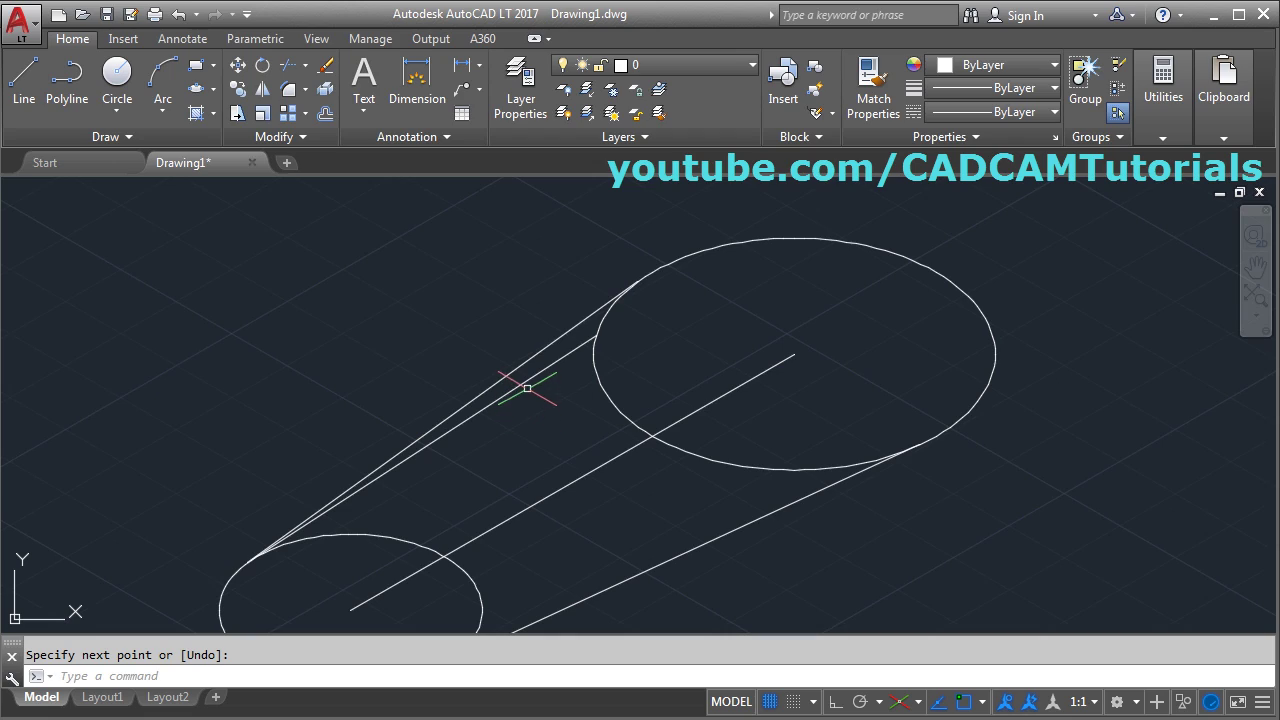
Erase the duplicate line and zoom to show the whole drawing
{"action": "type", "text": "e"}
{"action": "key", "text": "Return"}
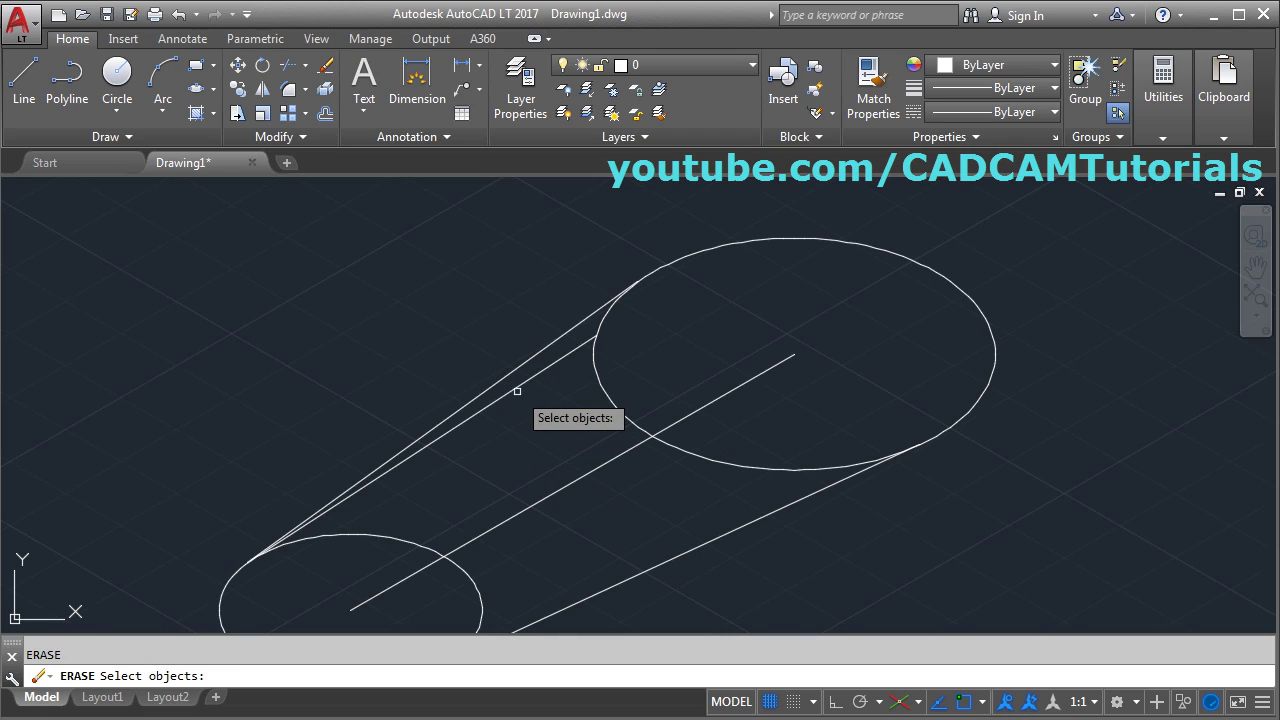
{"action": "key", "text": "Return"}
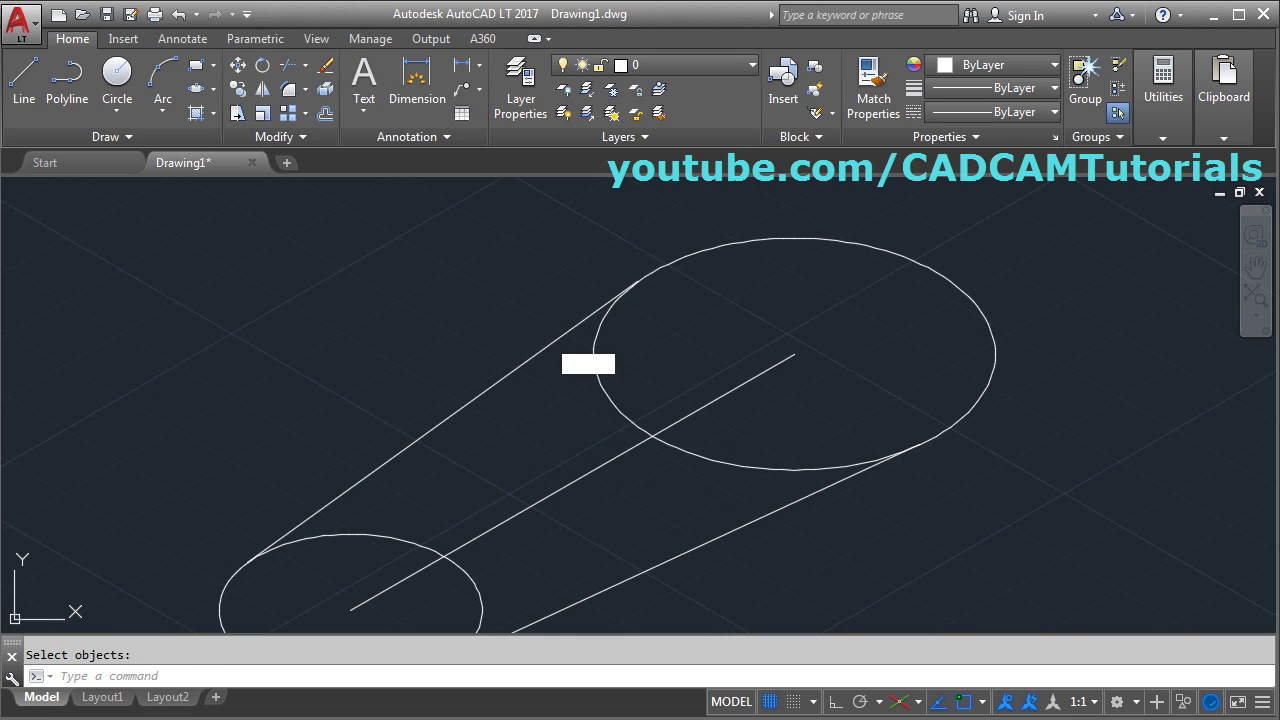
{"action": "middle_click_drag", "start_coordinate": [546, 337], "coordinate": [565, 303]}
{"action": "middle_click", "coordinate": [600, 394]}
{"action": "middle_click", "coordinate": [600, 394]}
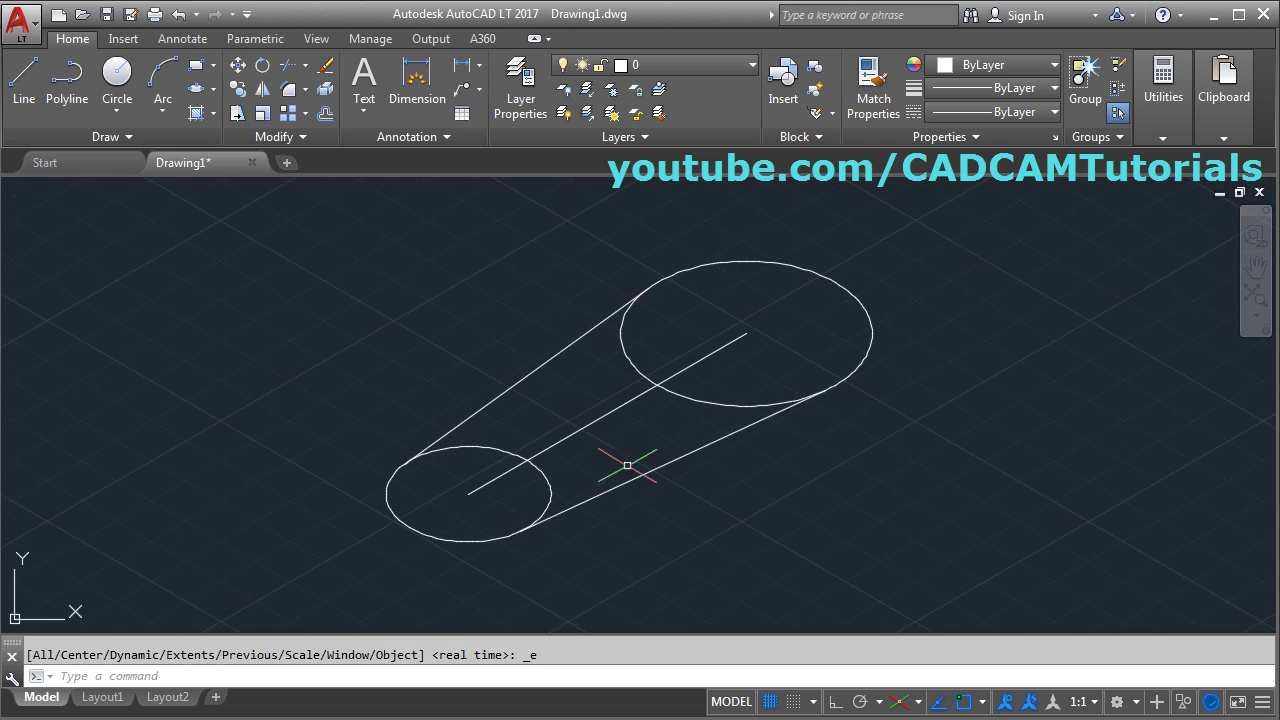
{"action": "key", "text": "alt+Tab"}
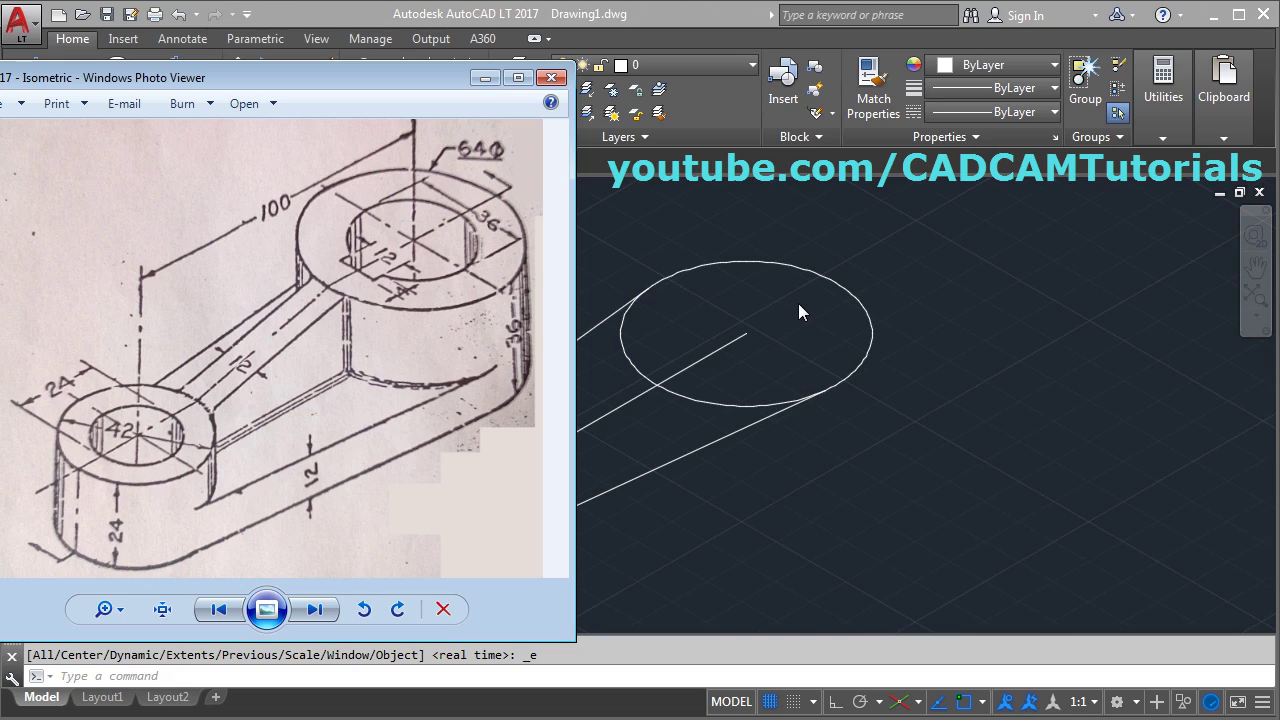
{"action": "left_click", "coordinate": [848, 443]}
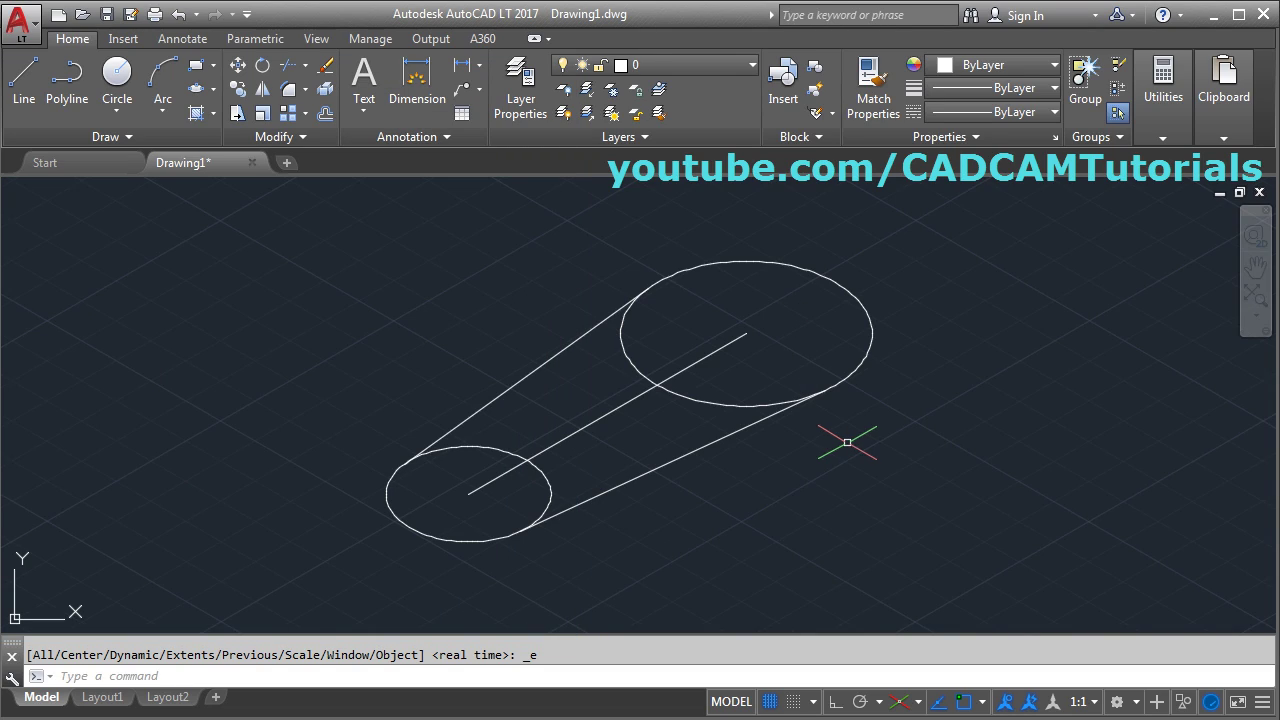
Copy both circles and both tangent lines 12 units vertically, using Ortho in the Right isoplane
{"action": "left_click", "coordinate": [239, 91]}
{"action": "left_click", "coordinate": [547, 498]}
{"action": "left_click", "coordinate": [612, 487]}
{"action": "left_click", "coordinate": [682, 396]}
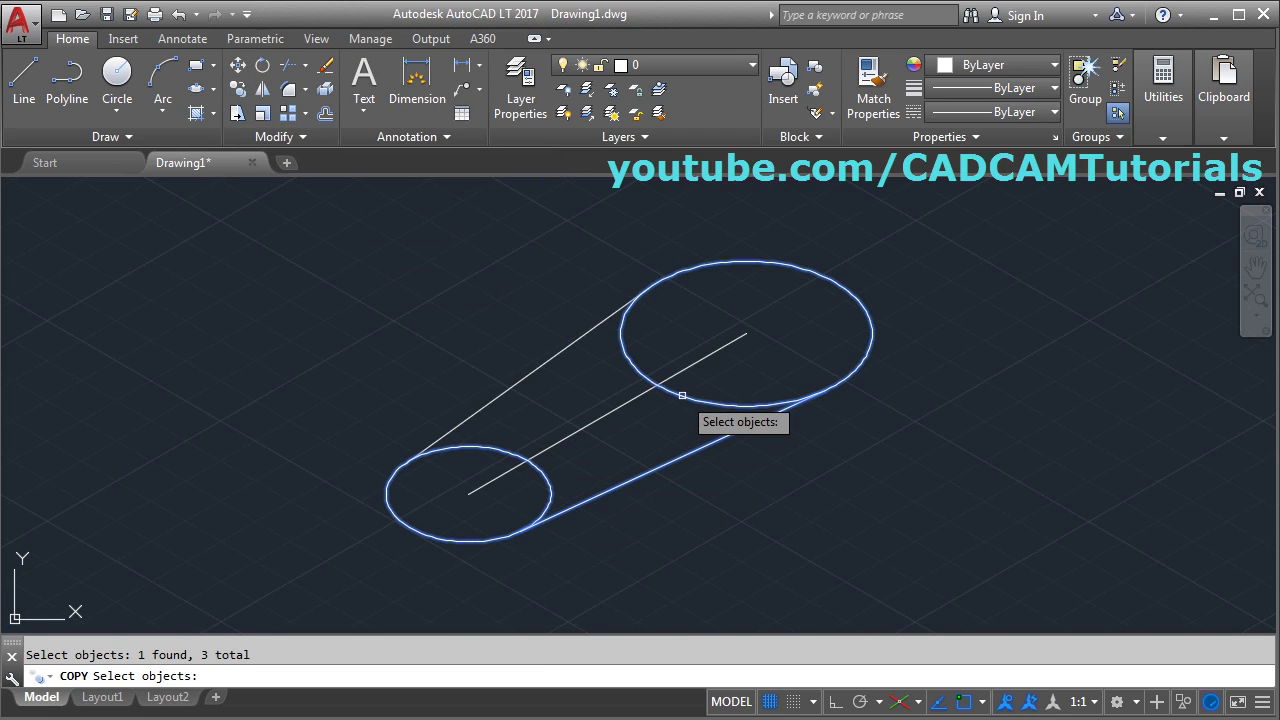
{"action": "left_click", "coordinate": [560, 352]}
{"action": "key", "text": "Return"}
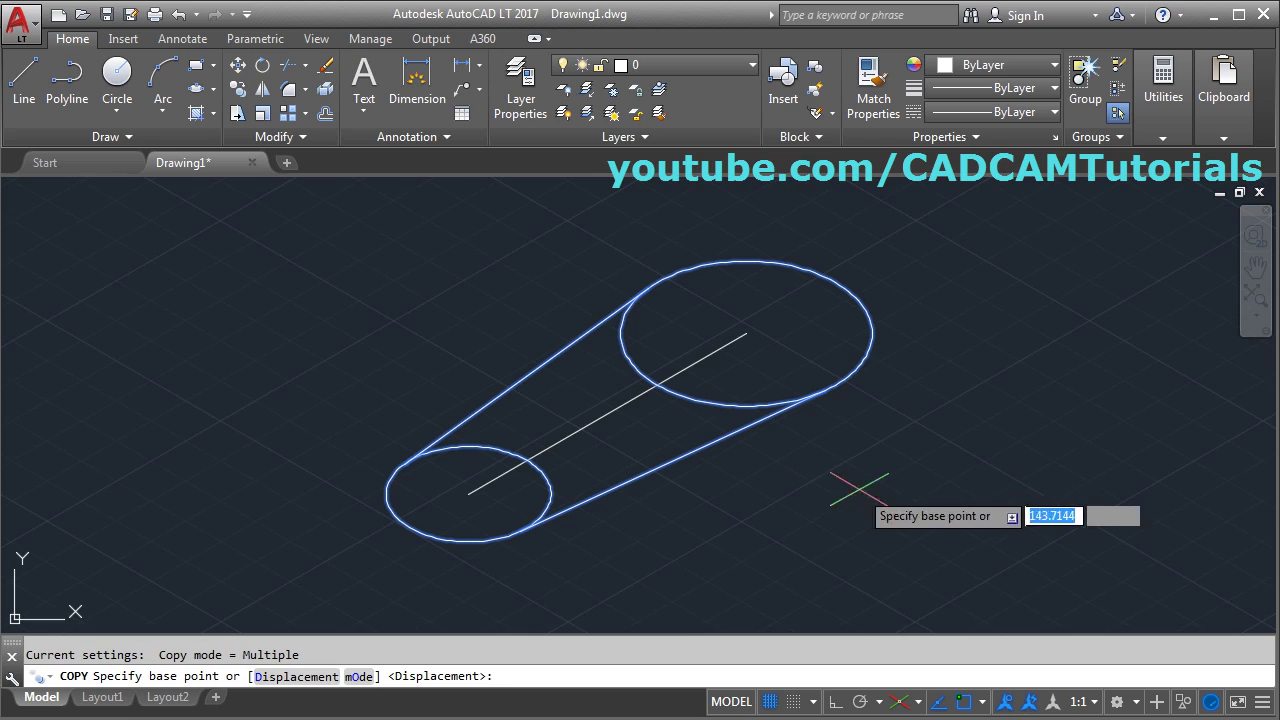
{"action": "left_click", "coordinate": [913, 472]}
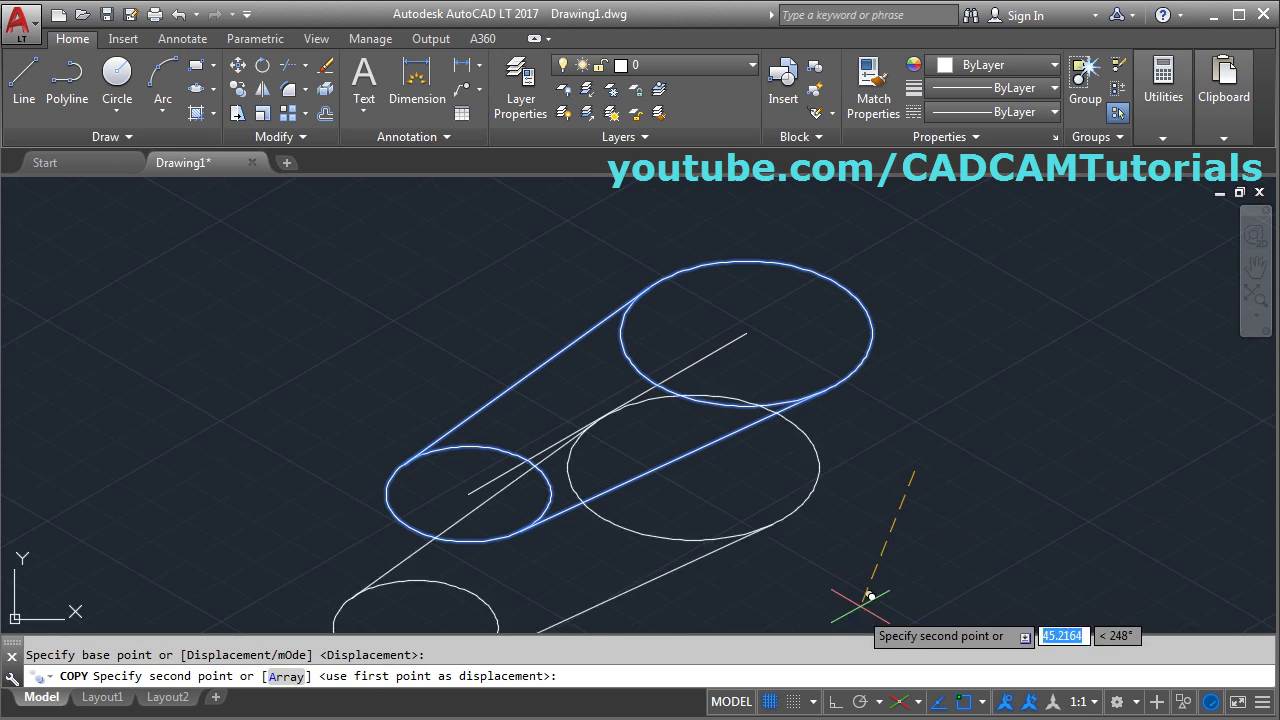
{"action": "key", "text": "F8"}
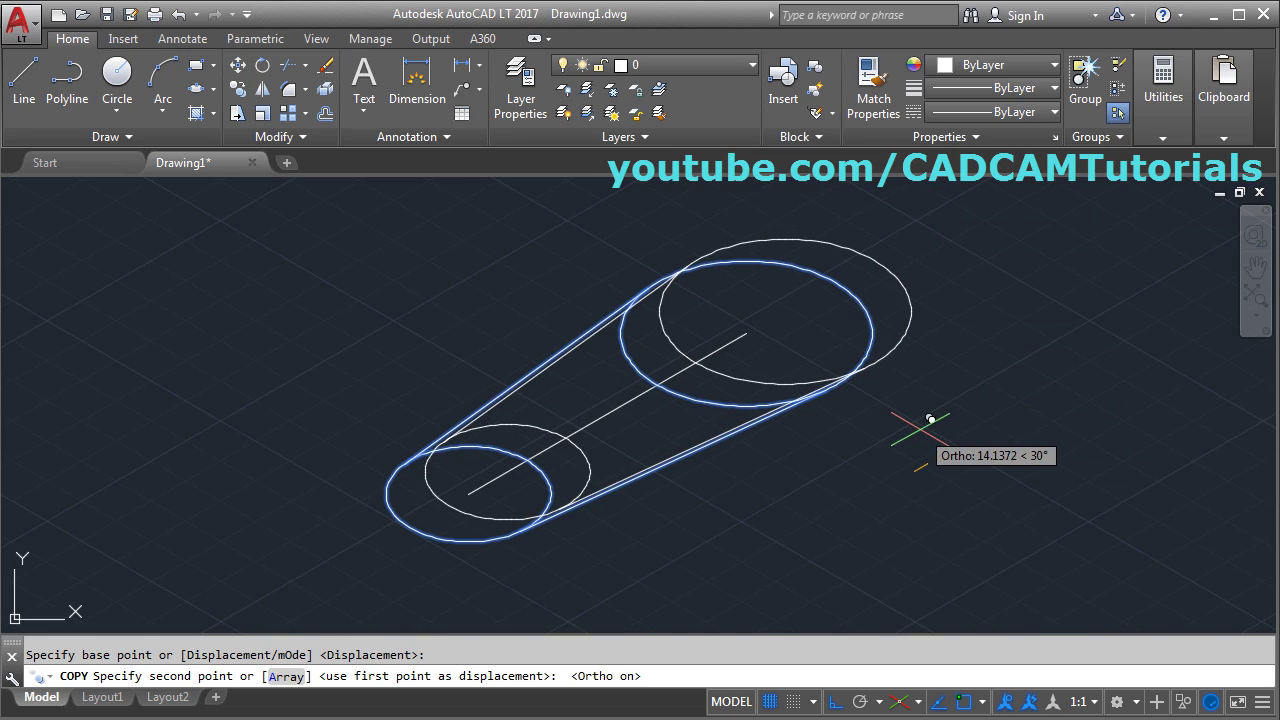
{"action": "left_click", "coordinate": [919, 703]}
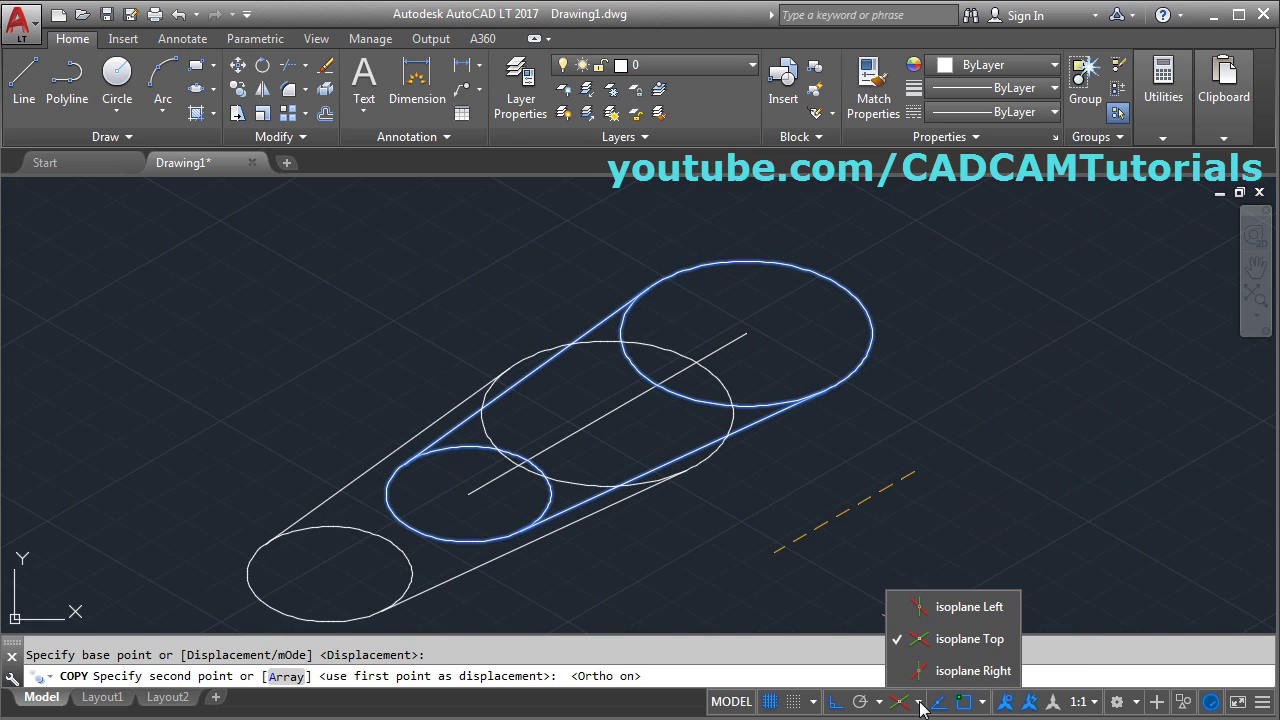
{"action": "left_click", "coordinate": [969, 677]}
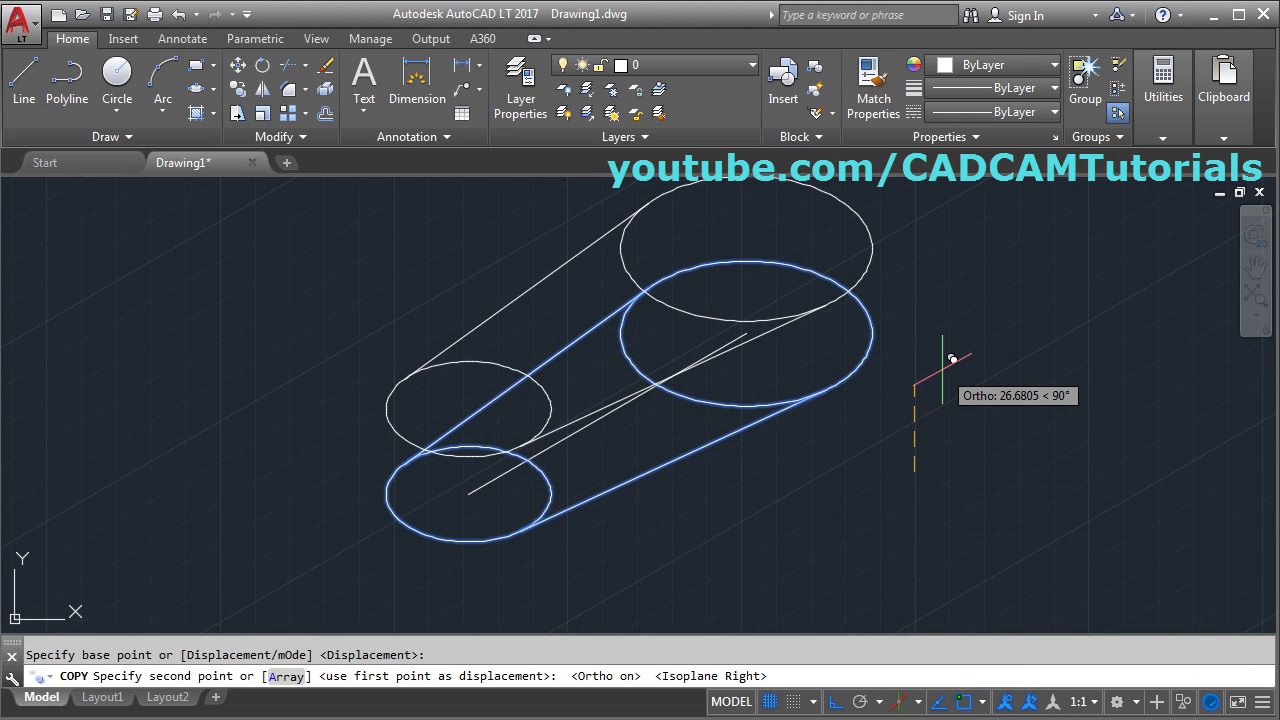
{"action": "type", "text": "12"}
{"action": "key", "text": "Return"}
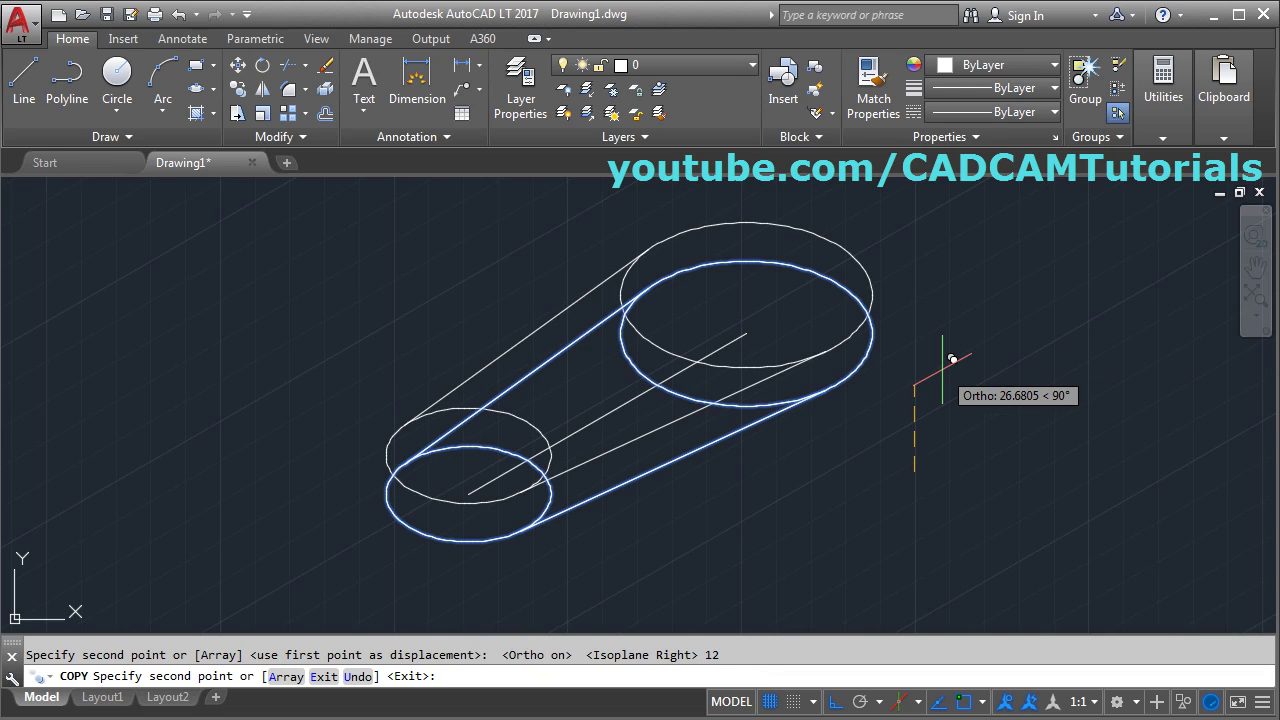
Draw vertical edges joining the stacked ellipses at the small boss's left and large boss's right
{"action": "key", "text": "Return"}
{"action": "middle_click_drag", "start_coordinate": [386, 474], "coordinate": [400, 510]}
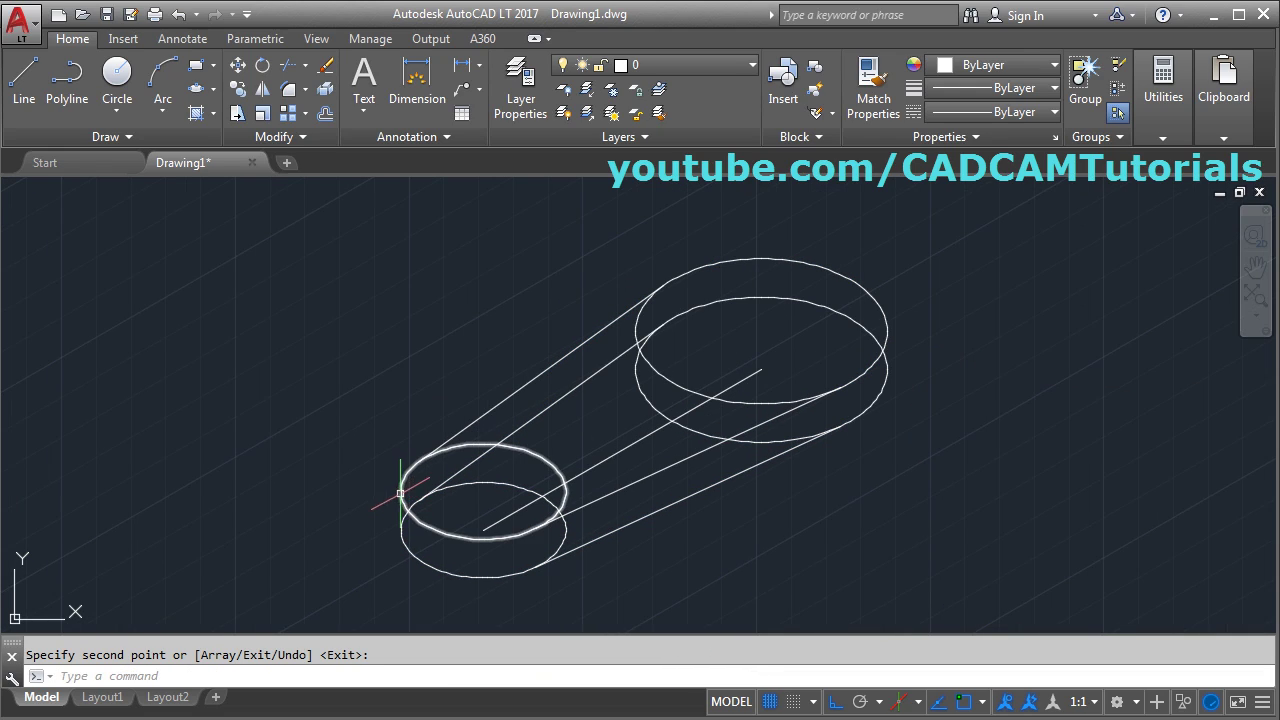
{"action": "left_click", "coordinate": [25, 85]}
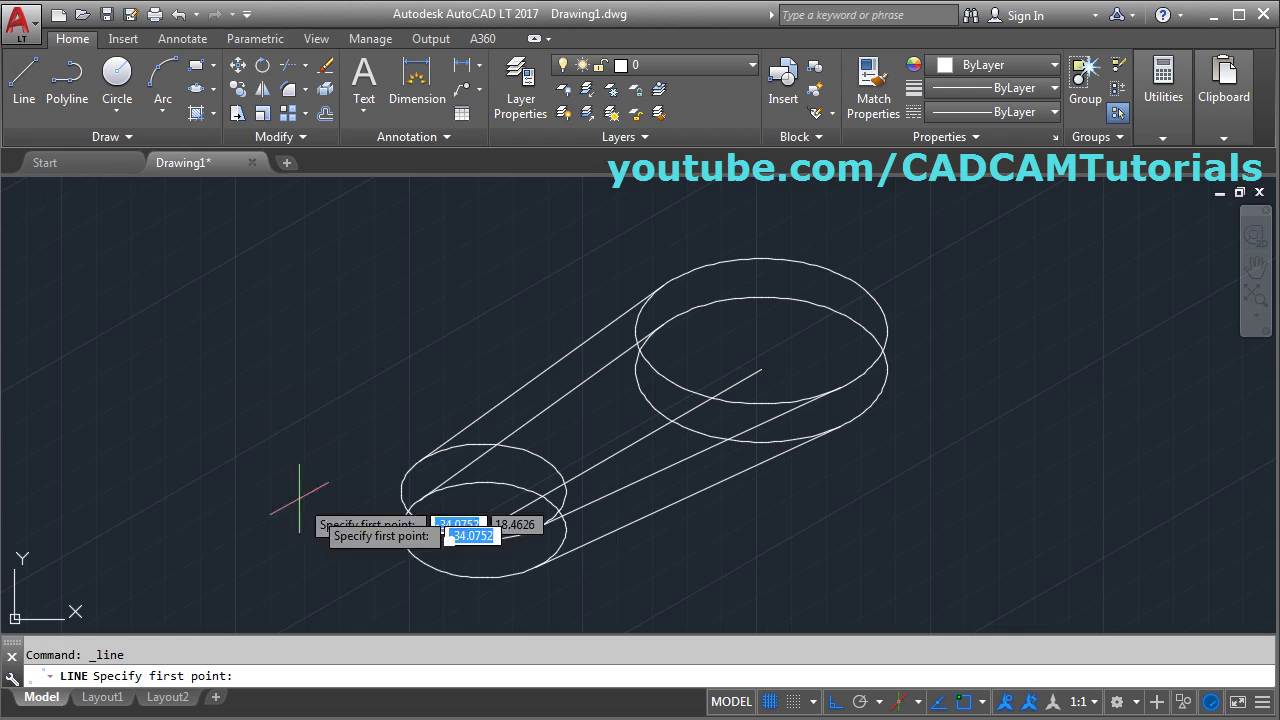
{"action": "left_click", "coordinate": [401, 529]}
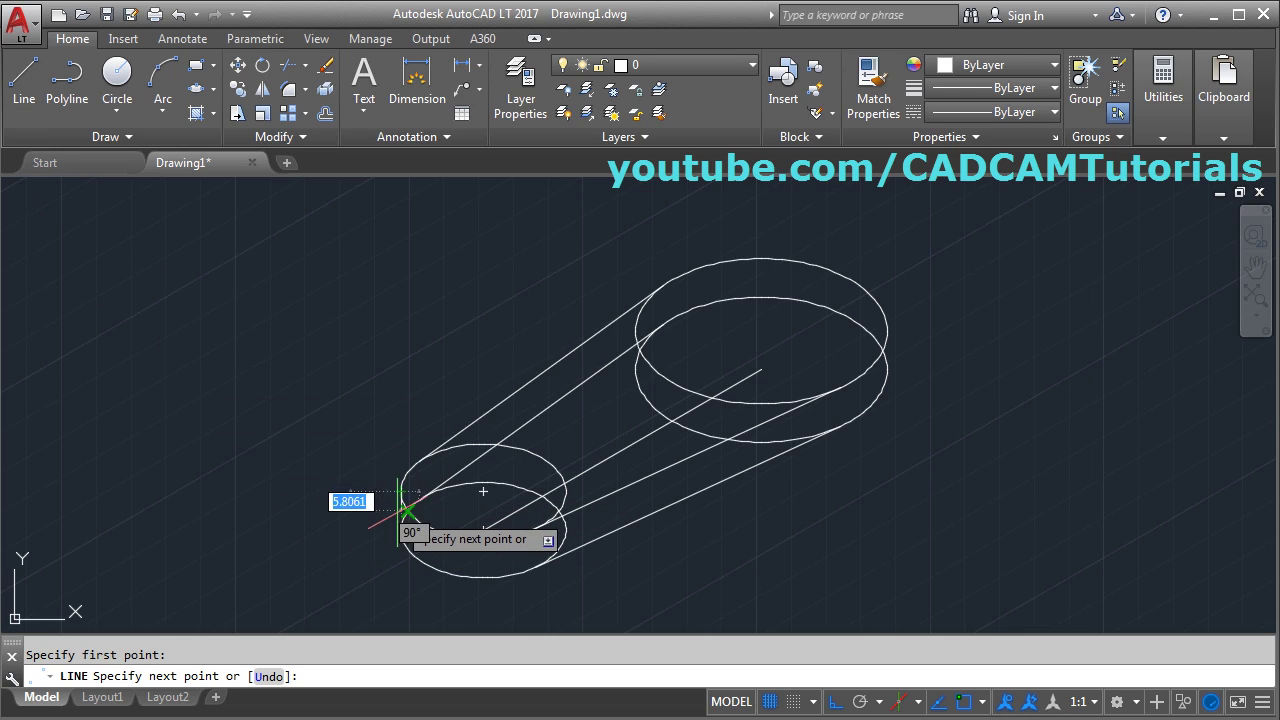
{"action": "left_click", "coordinate": [536, 567]}
{"action": "key", "text": "Return"}
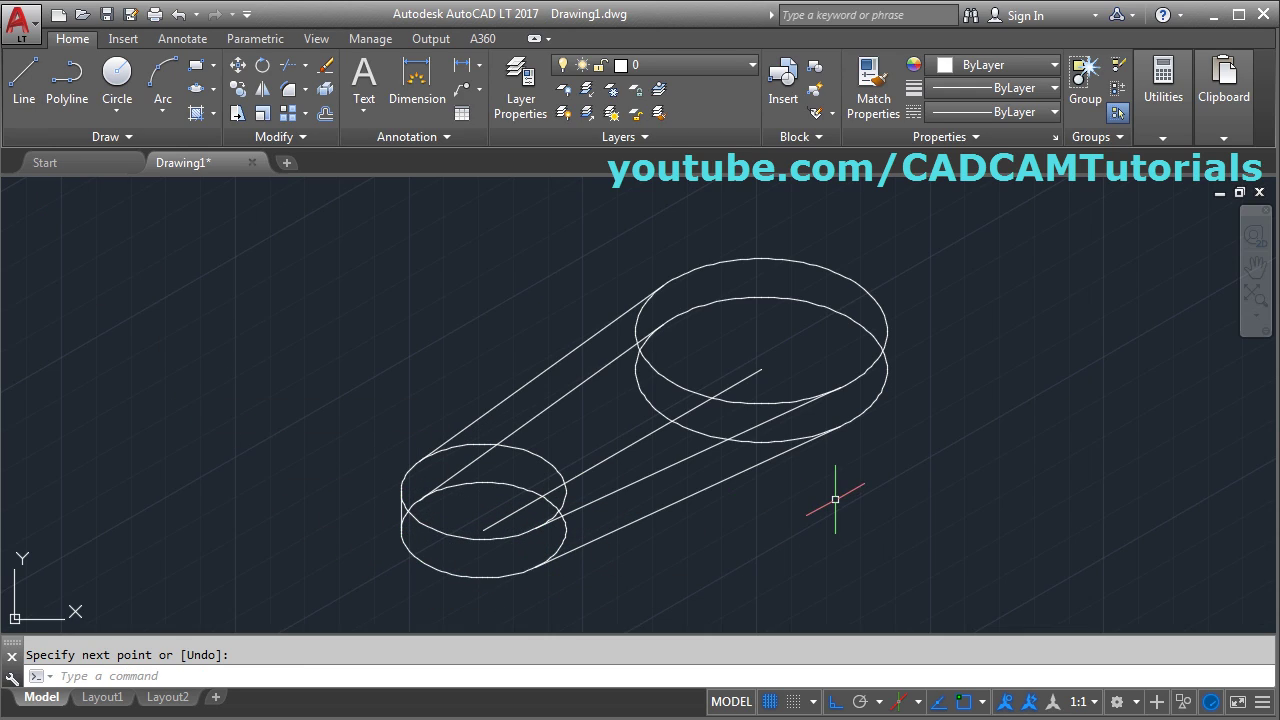
{"action": "key", "text": "Return"}
{"action": "left_click", "coordinate": [886, 331]}
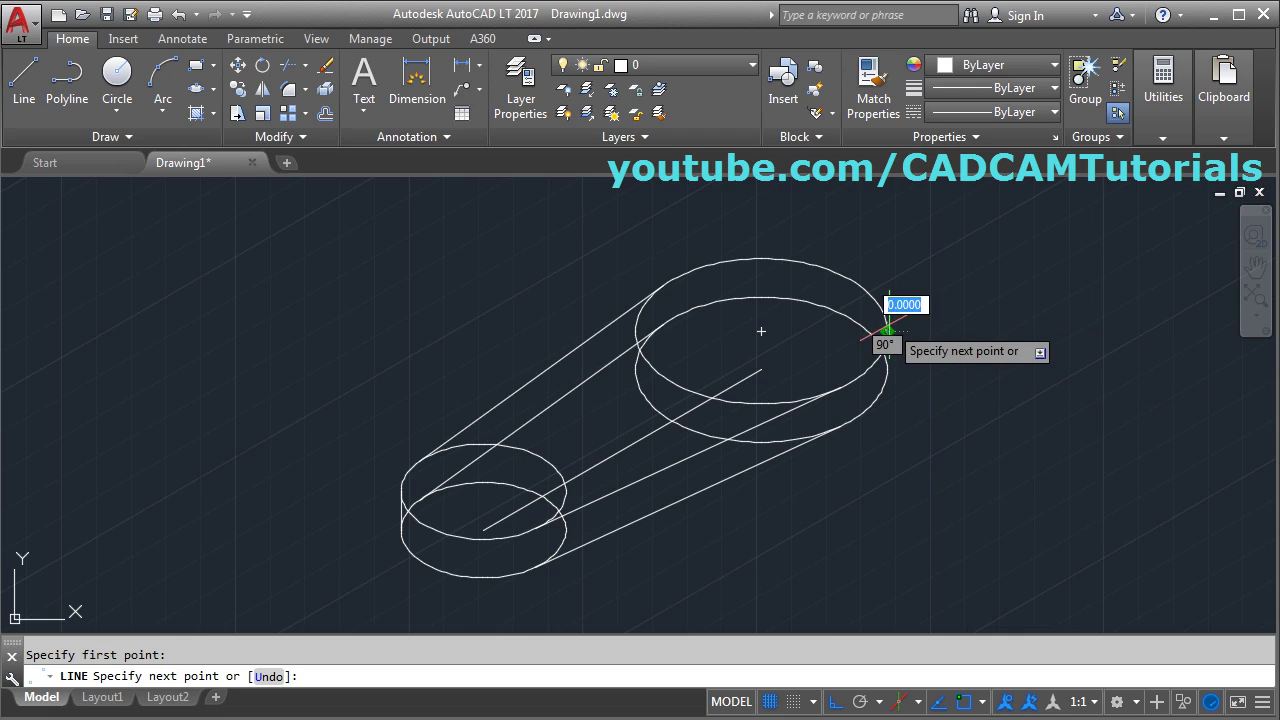
{"action": "left_click", "coordinate": [886, 370]}
{"action": "key", "text": "Return"}
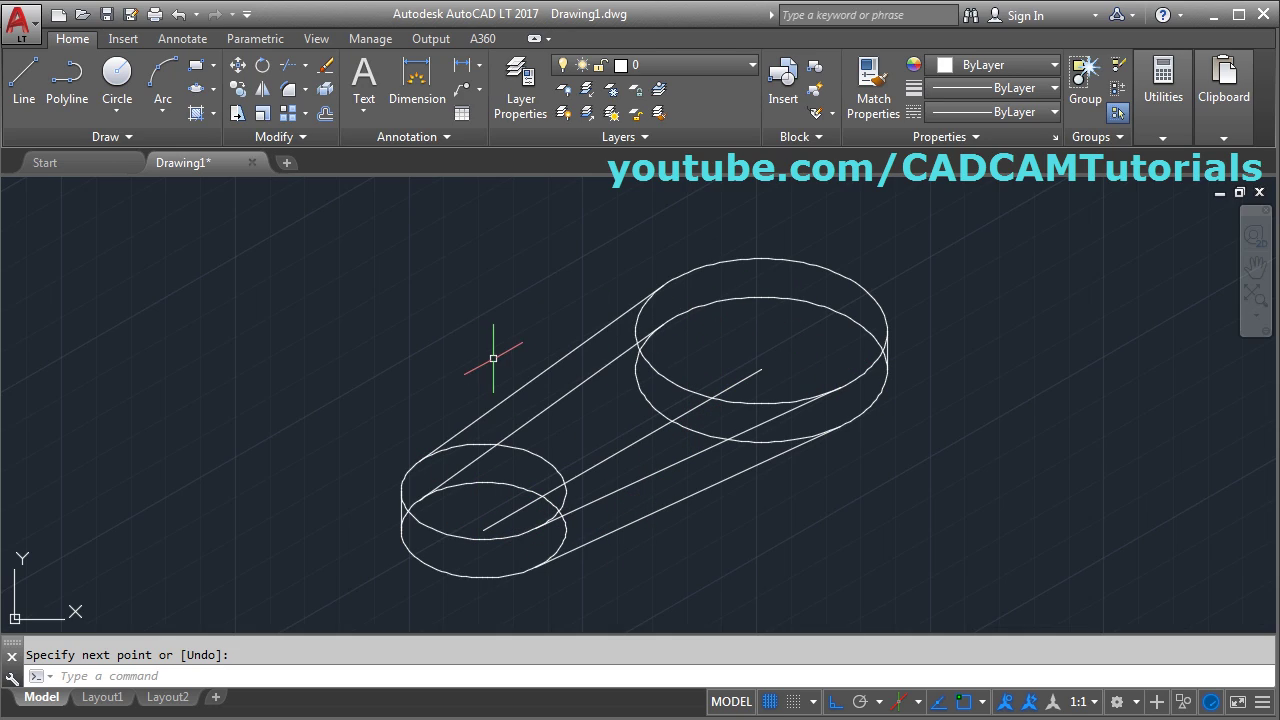
Trim the hidden arcs of both bosses and the hidden part of a connecting line
{"action": "left_click", "coordinate": [288, 67]}
{"action": "key", "text": "Return"}
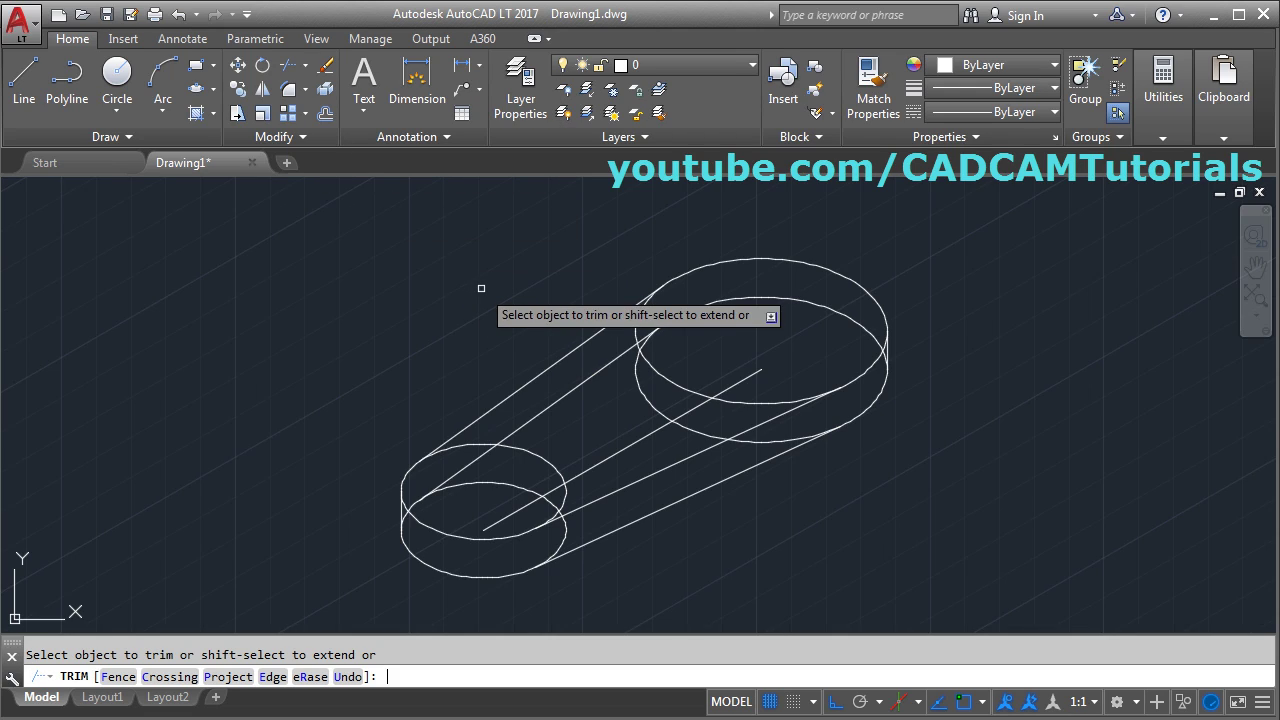
{"action": "left_click", "coordinate": [414, 505]}
{"action": "left_click", "coordinate": [550, 505]}
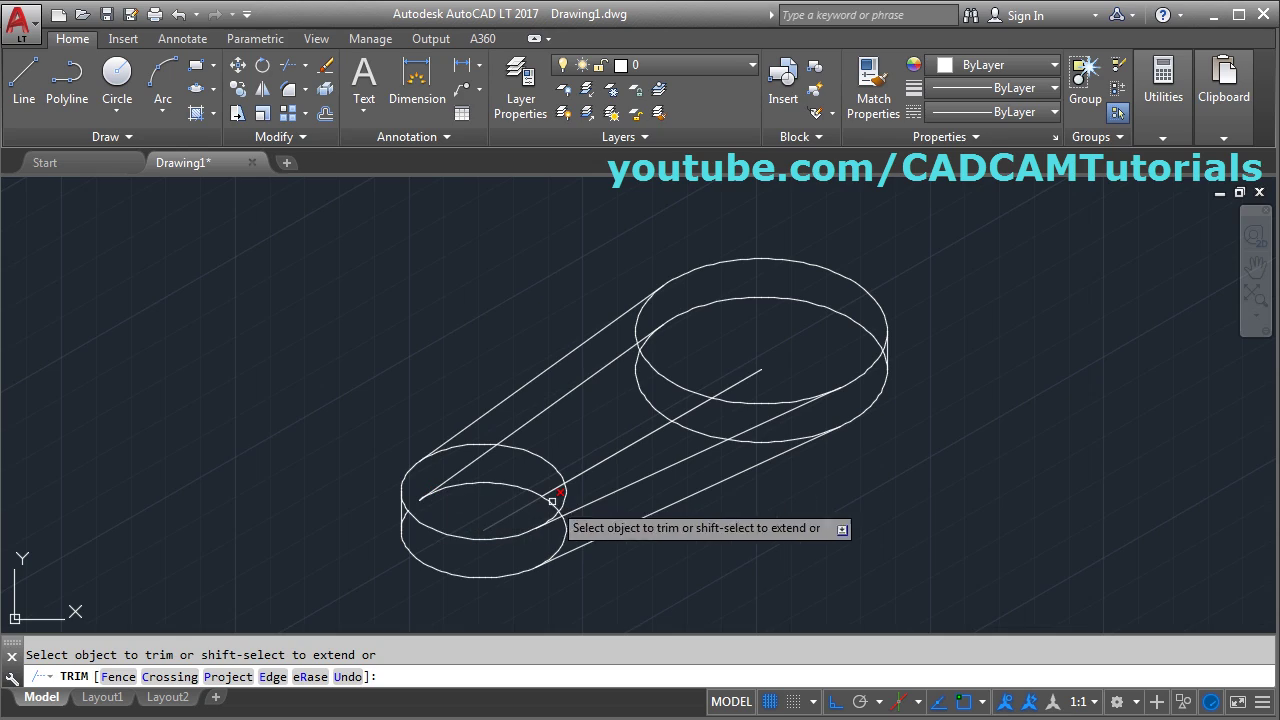
{"action": "left_click", "coordinate": [766, 443]}
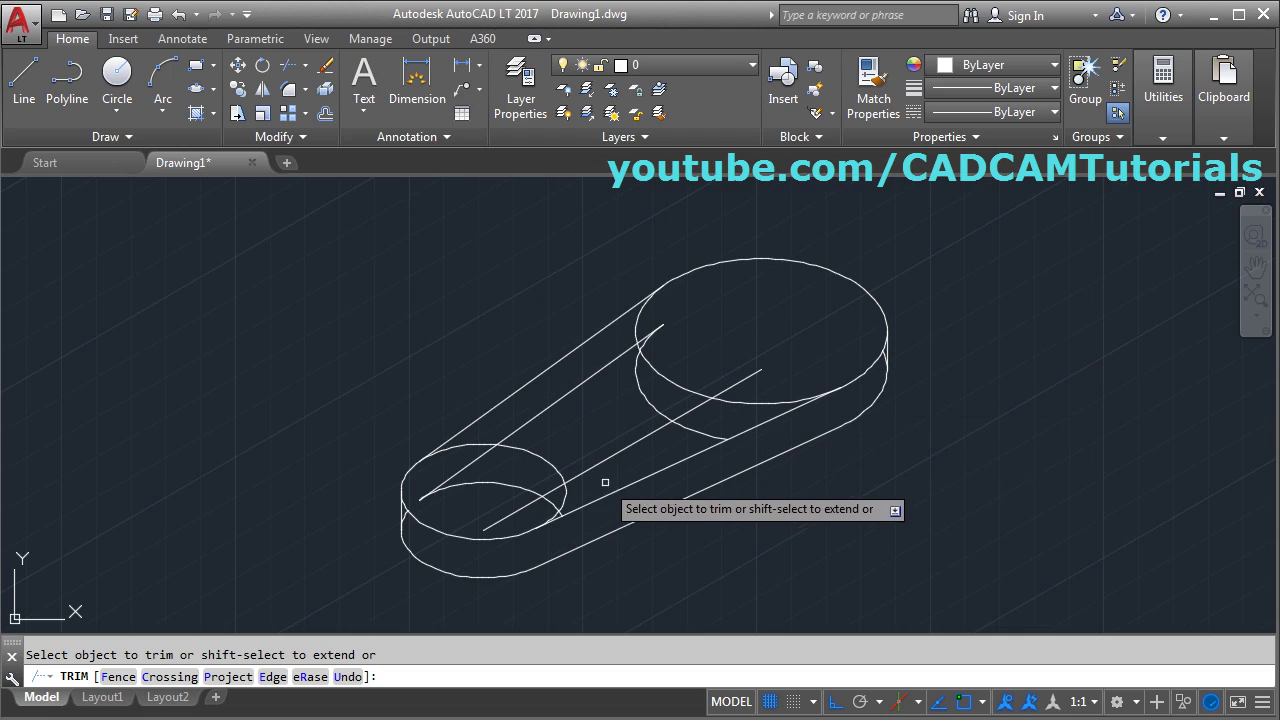
{"action": "key", "text": "Return"}
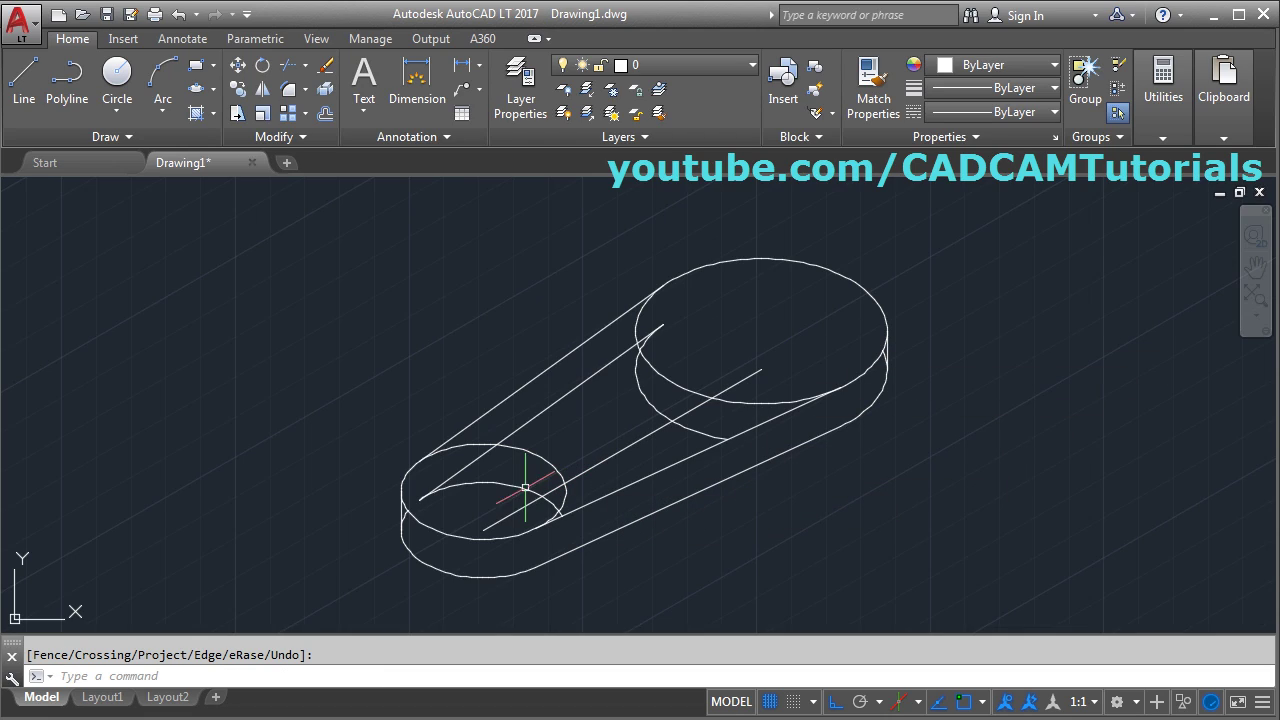
Erase the centre line, remaining hidden lines, and the hidden arc inside the top ellipse
{"action": "type", "text": "e"}
{"action": "key", "text": "Return"}
{"action": "left_click", "coordinate": [468, 508]}
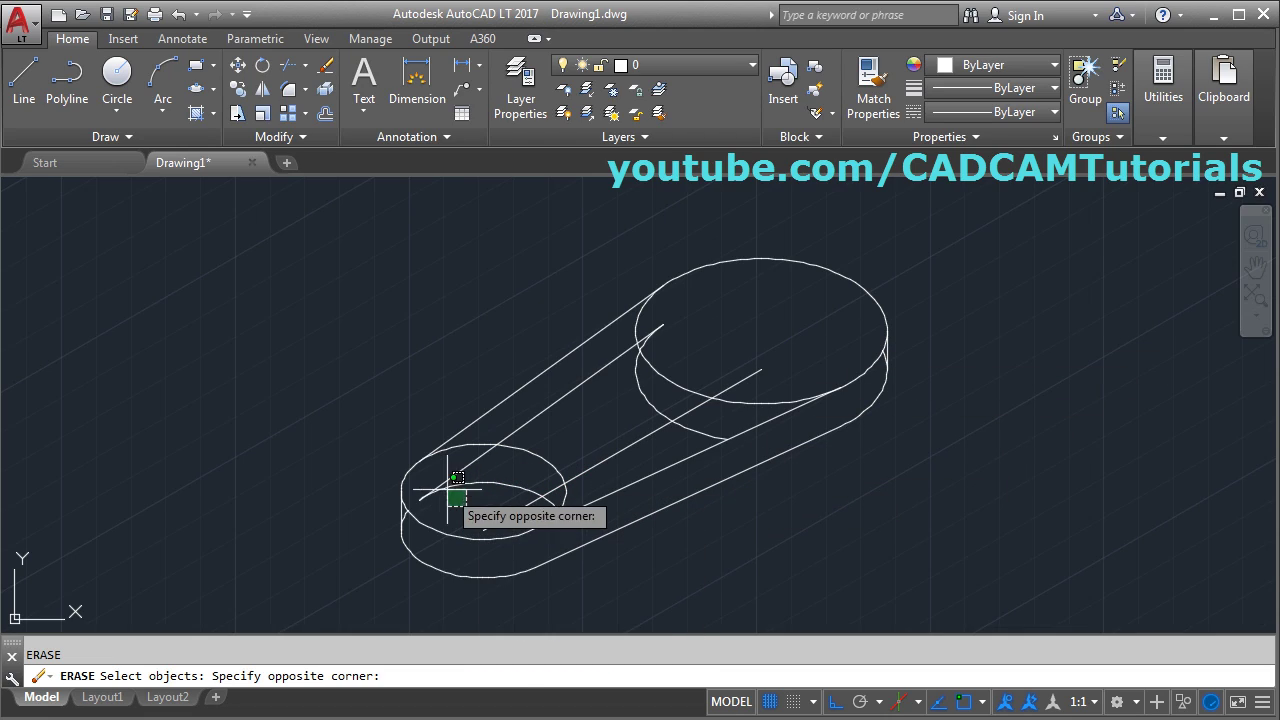
{"action": "left_click", "coordinate": [437, 486]}
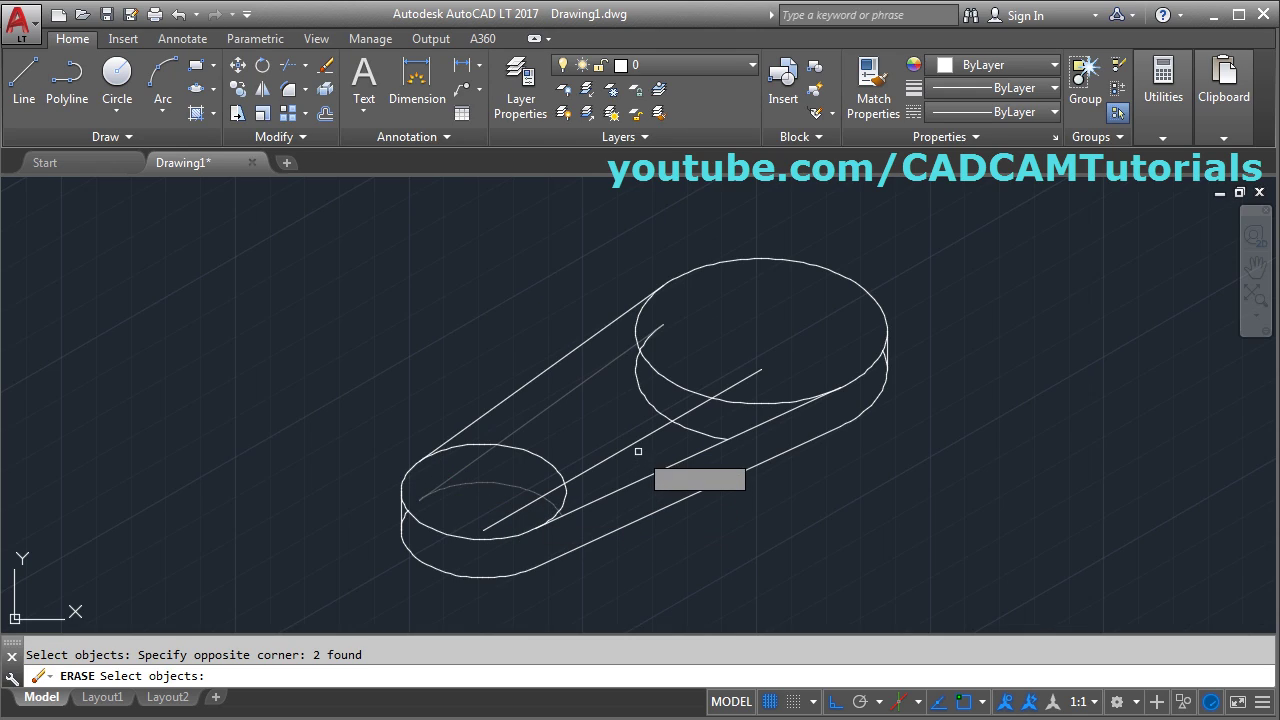
{"action": "left_click", "coordinate": [611, 497]}
{"action": "key", "text": "Return"}
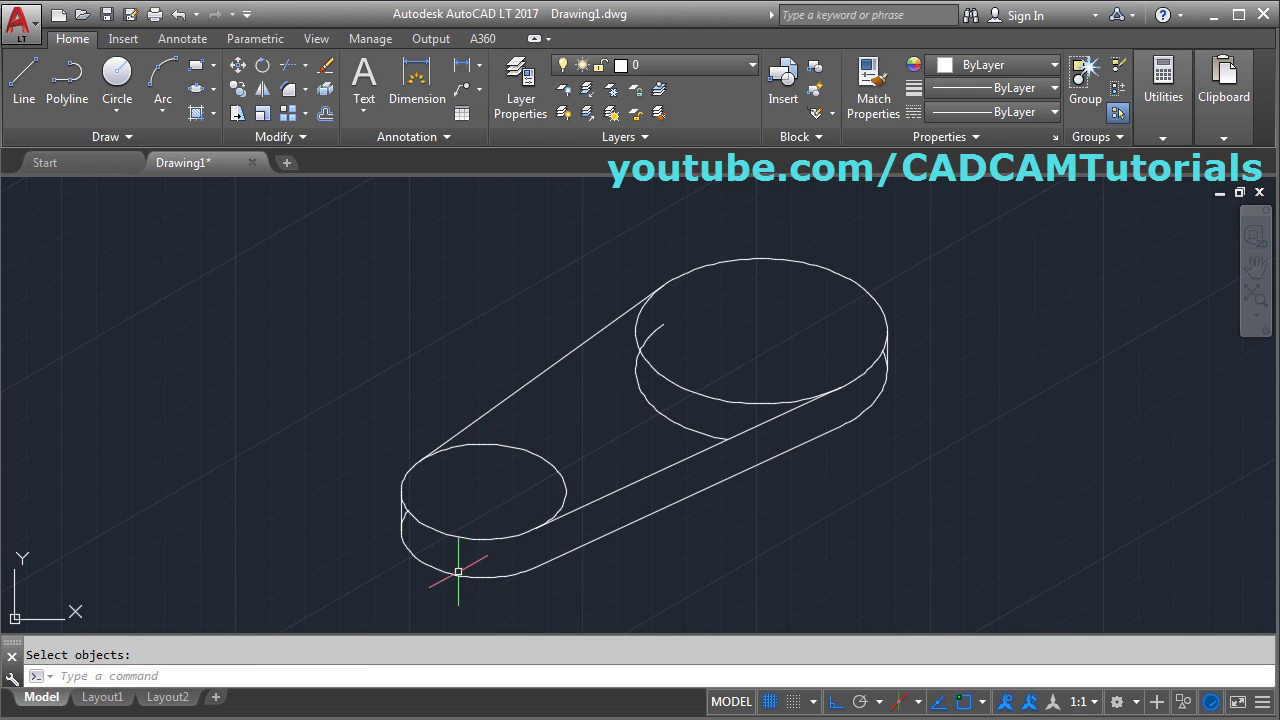
{"action": "type", "text": "e"}
{"action": "key", "text": "Return"}
{"action": "left_click", "coordinate": [674, 428]}
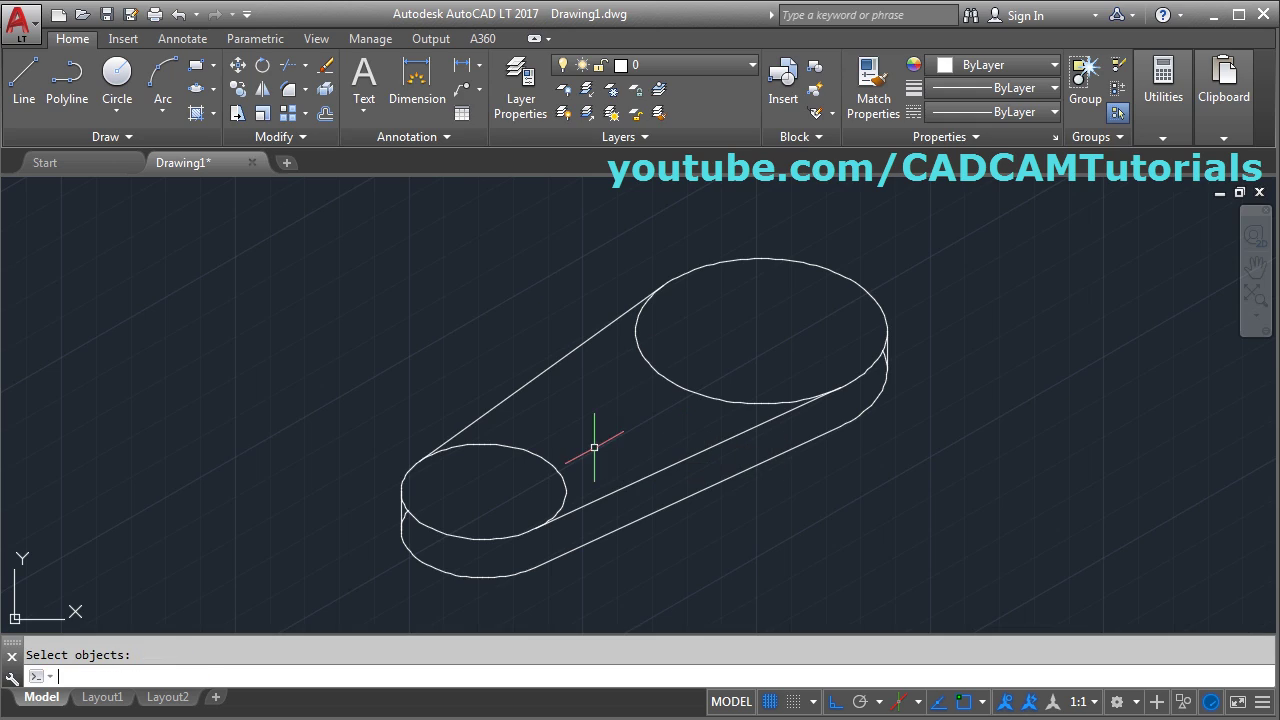
Trim the stray arc beside the large boss's right edge and zoom to extents
{"action": "scroll", "coordinate": [395, 530], "scroll_direction": "up", "scroll_amount": 4}
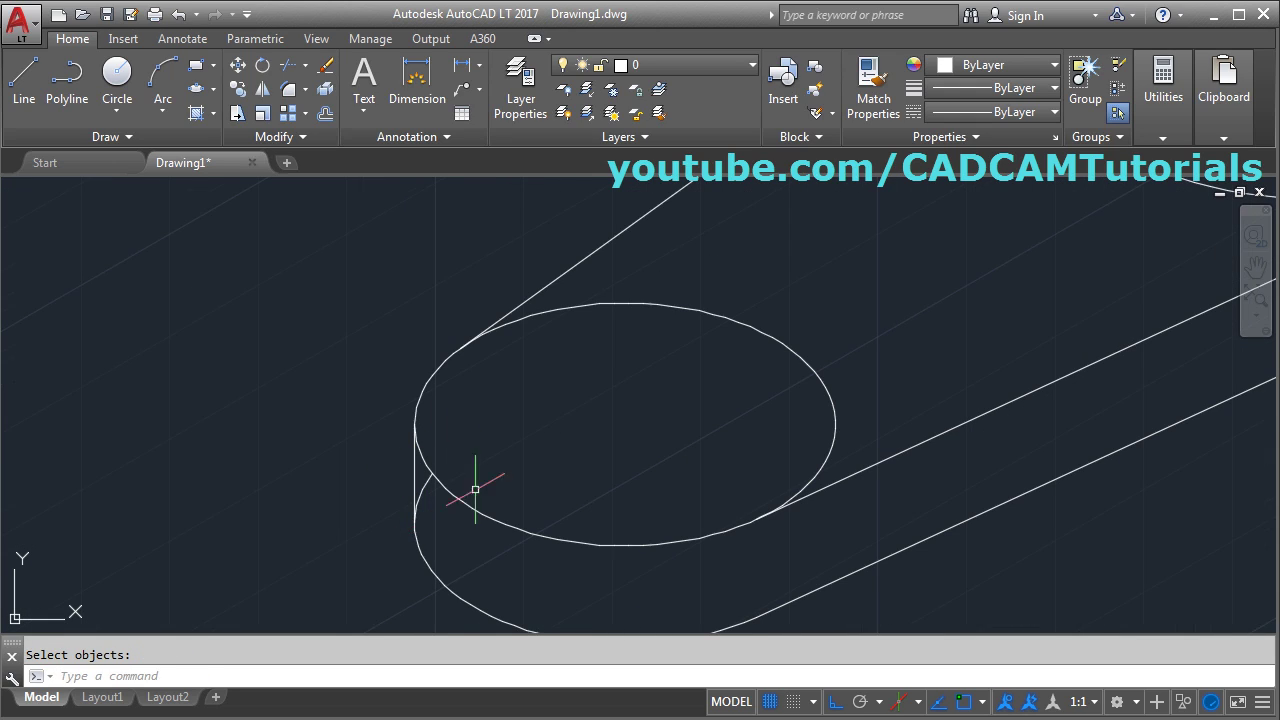
{"action": "type", "text": "tr"}
{"action": "key", "text": "Return"}
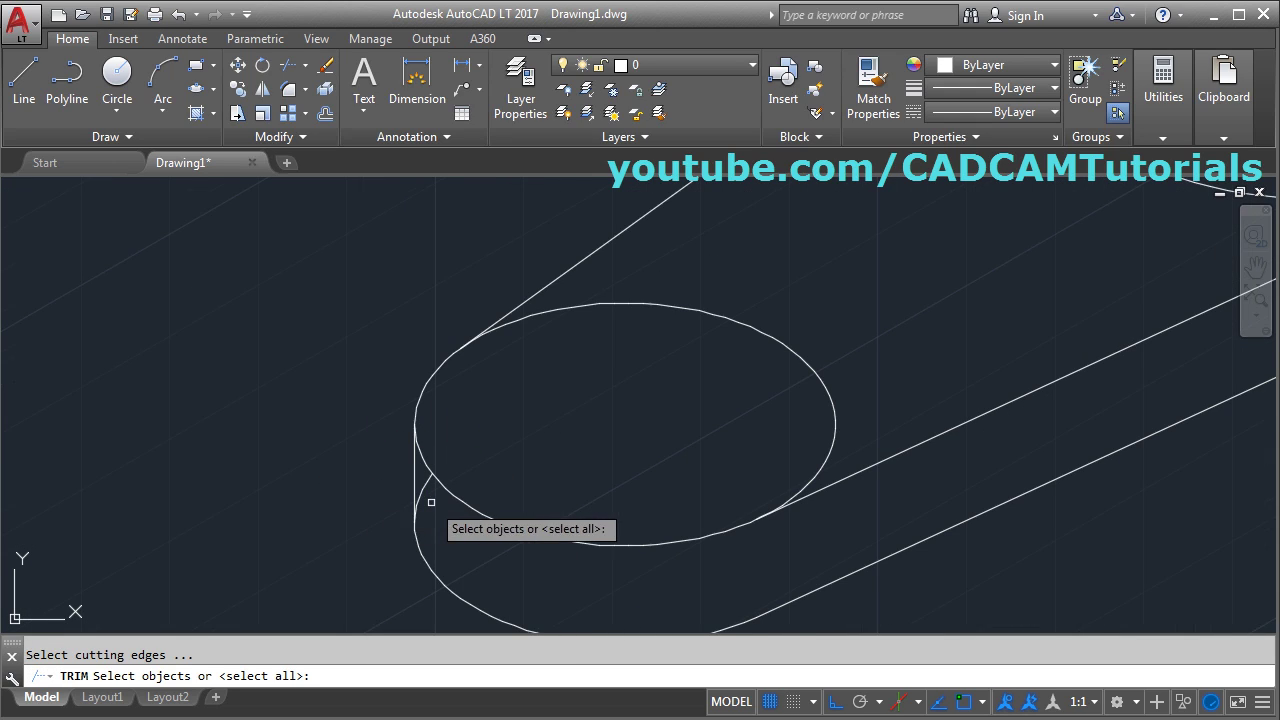
{"action": "key", "text": "Return"}
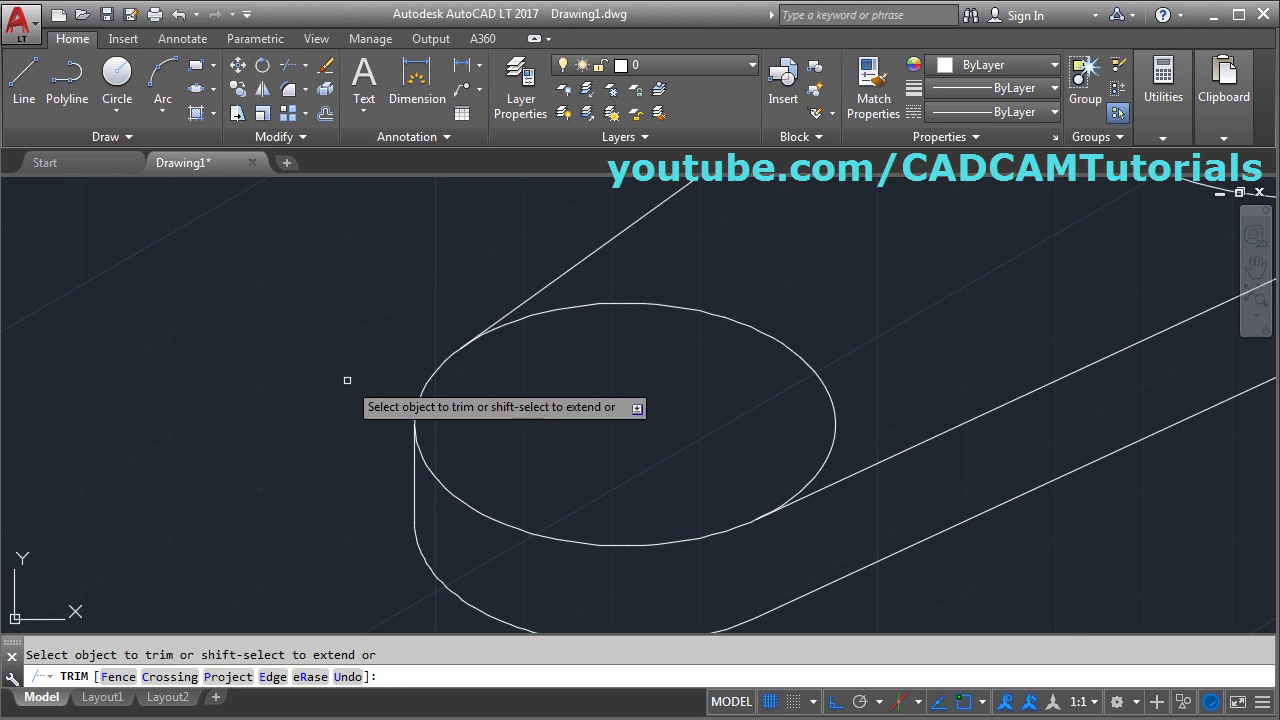
{"action": "key", "text": "Return"}
{"action": "middle_click", "coordinate": [389, 407]}
{"action": "middle_click", "coordinate": [389, 407]}
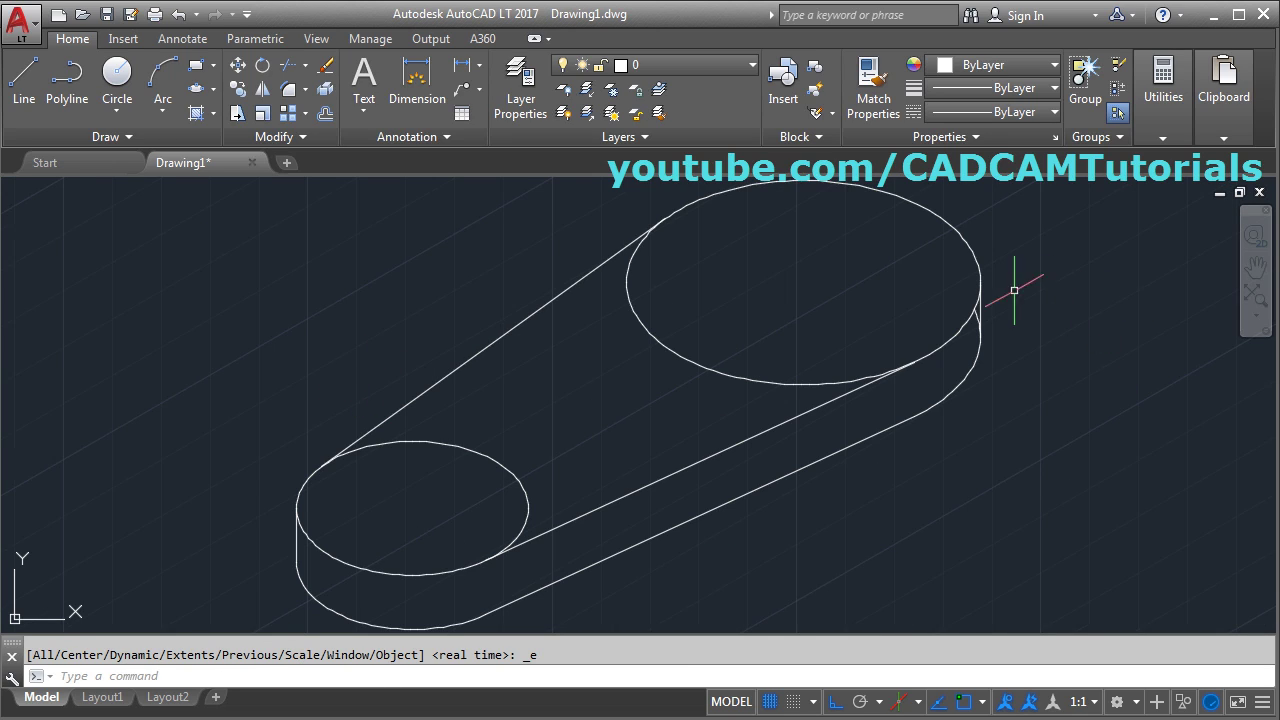
Run another trim pass, fit the drawing in view, and switch to the reference photo
{"action": "scroll", "coordinate": [1022, 290], "scroll_direction": "up", "scroll_amount": 4}
{"action": "key", "text": "Return"}
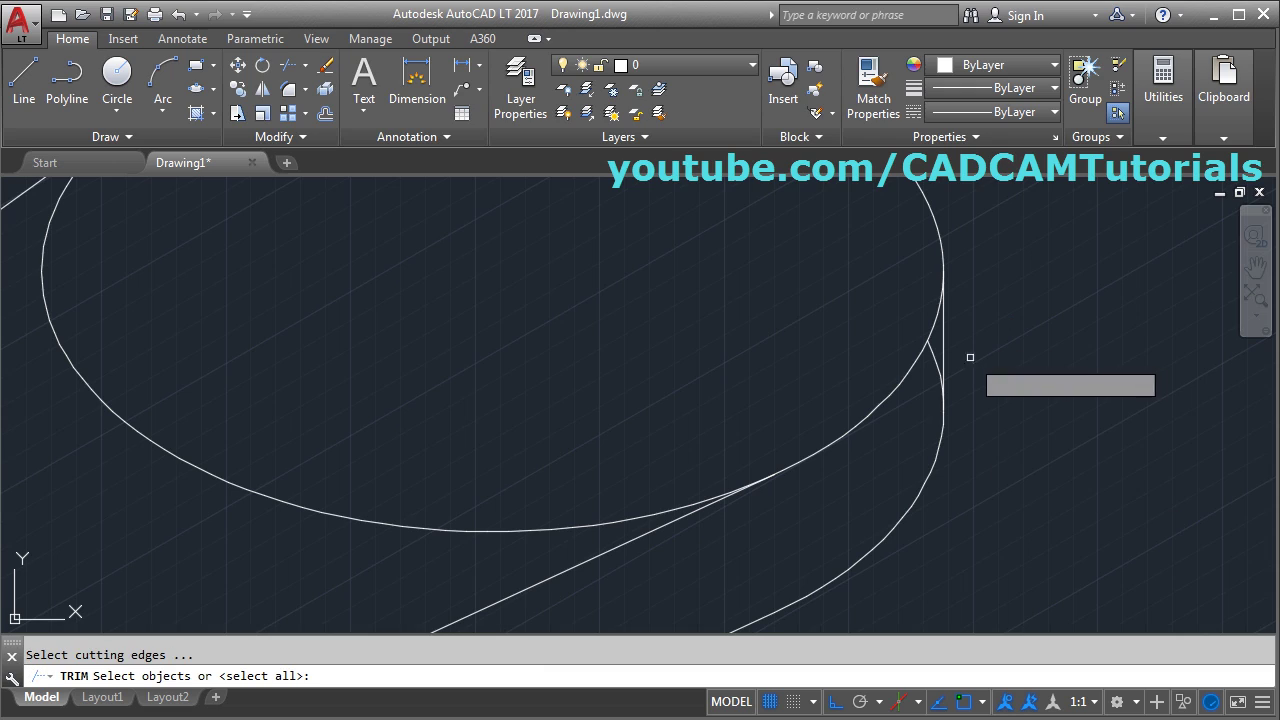
{"action": "key", "text": "Return"}
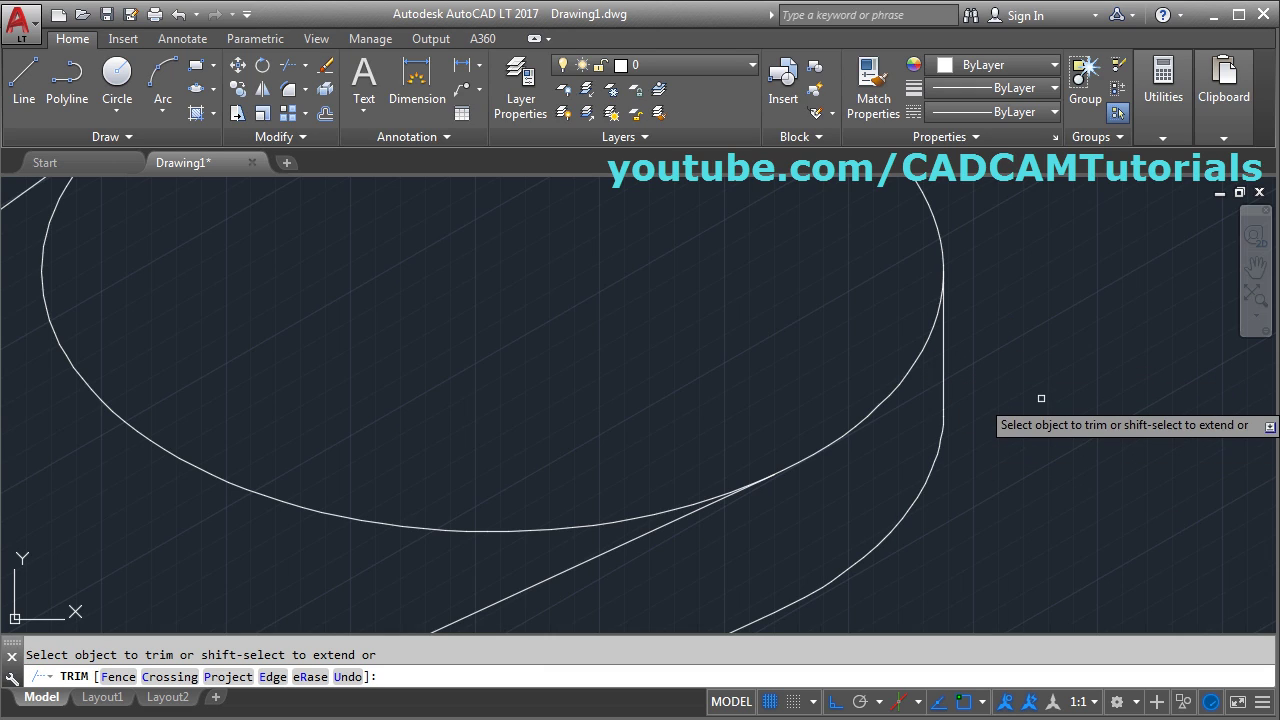
{"action": "key", "text": "Return"}
{"action": "middle_click", "coordinate": [994, 357]}
{"action": "middle_click", "coordinate": [994, 357]}
{"action": "key", "text": "alt+Tab"}
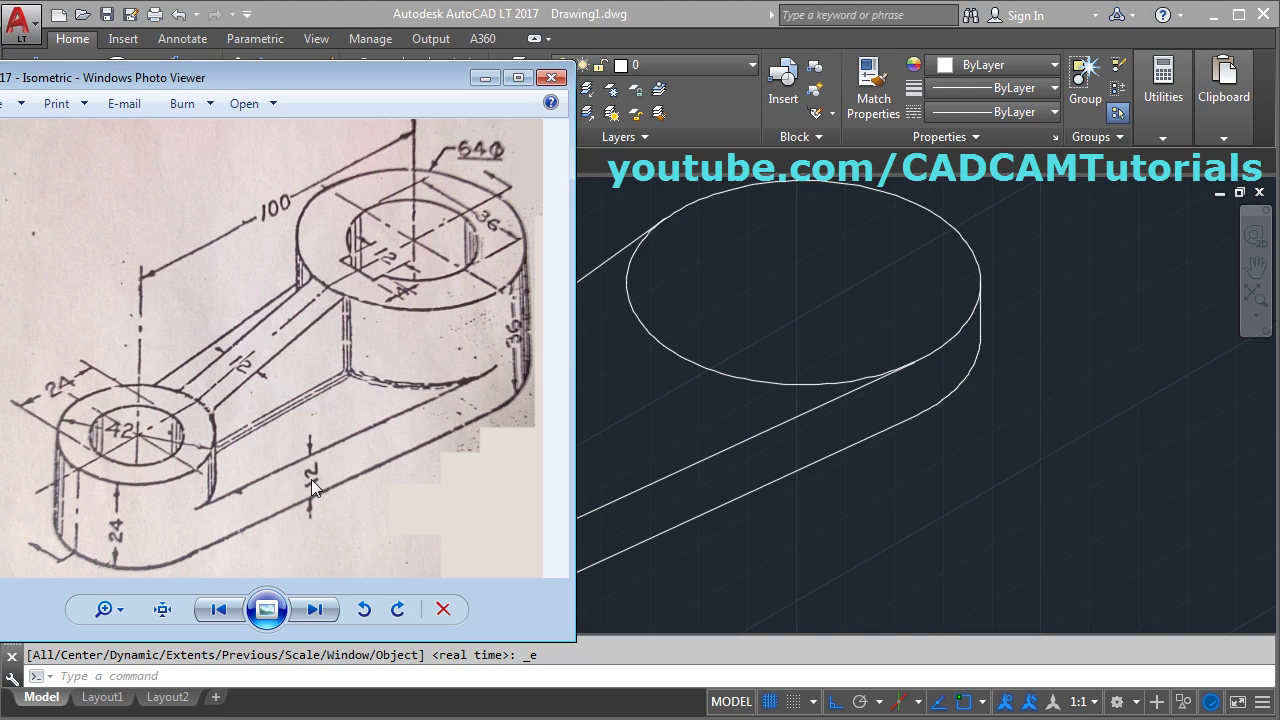
Return to the AutoCAD drawing and zoom to show the whole lever
{"action": "middle_click", "coordinate": [590, 376]}
{"action": "middle_click", "coordinate": [590, 376]}
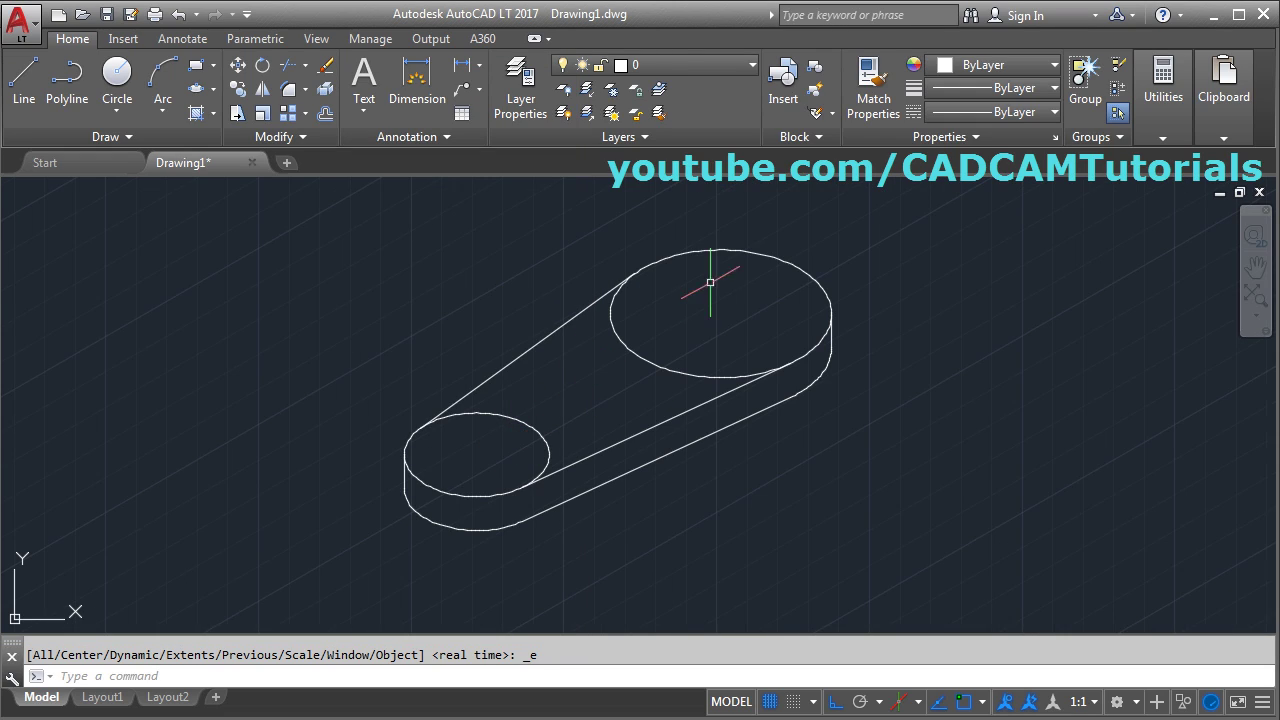
Copy the small boss's top ellipse 12 units up
{"action": "left_click", "coordinate": [239, 88]}
{"action": "left_click", "coordinate": [521, 438]}
{"action": "key", "text": "Return"}
{"action": "left_click", "coordinate": [385, 362]}
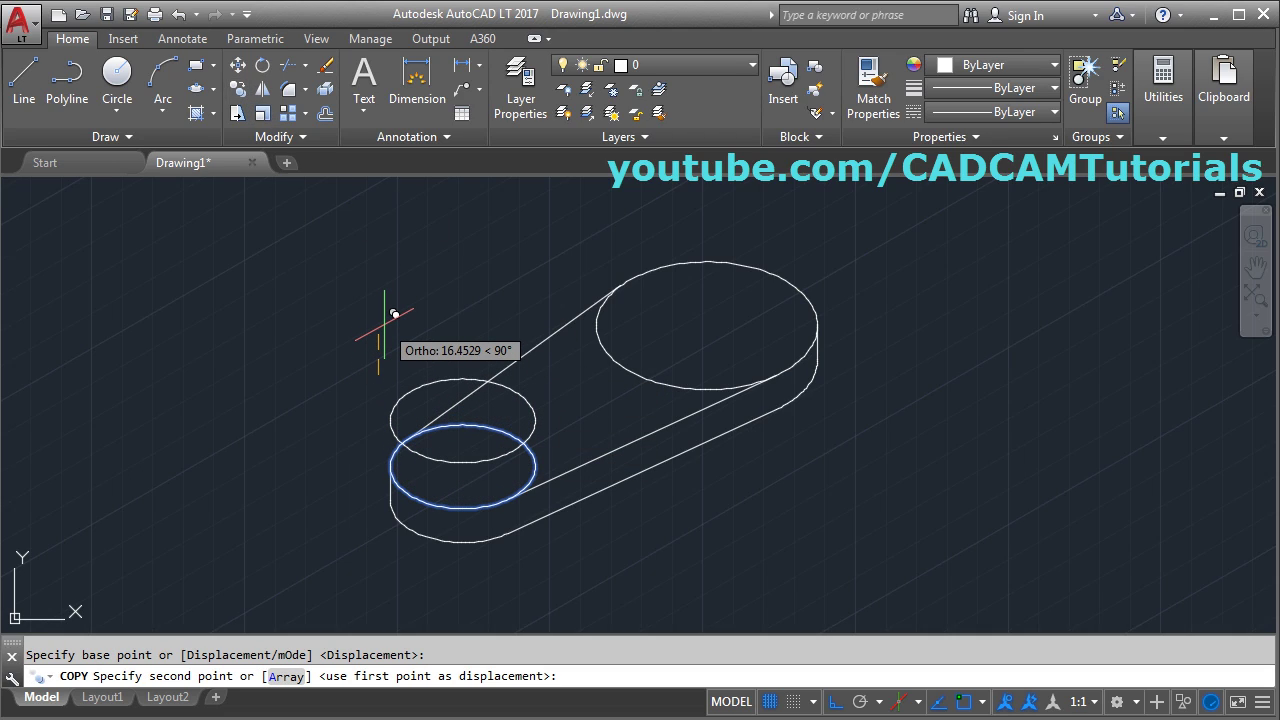
{"action": "type", "text": "12"}
{"action": "key", "text": "Return"}
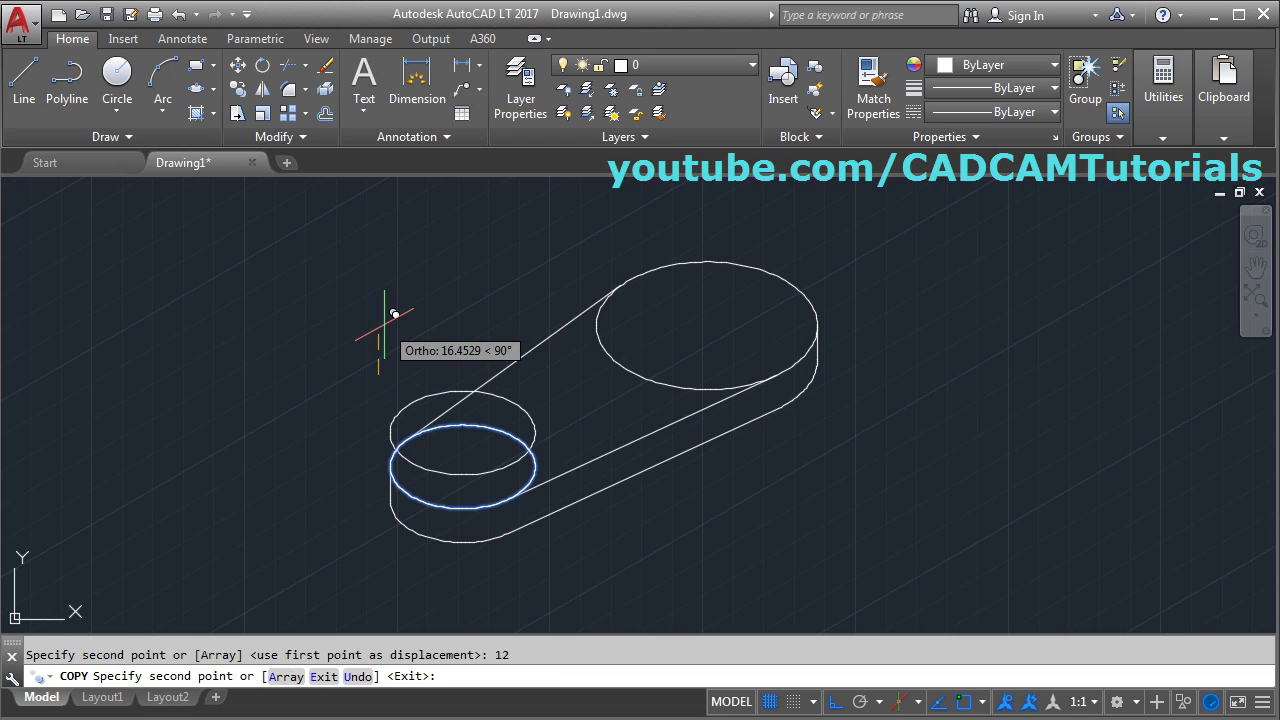
{"action": "key", "text": "Return"}
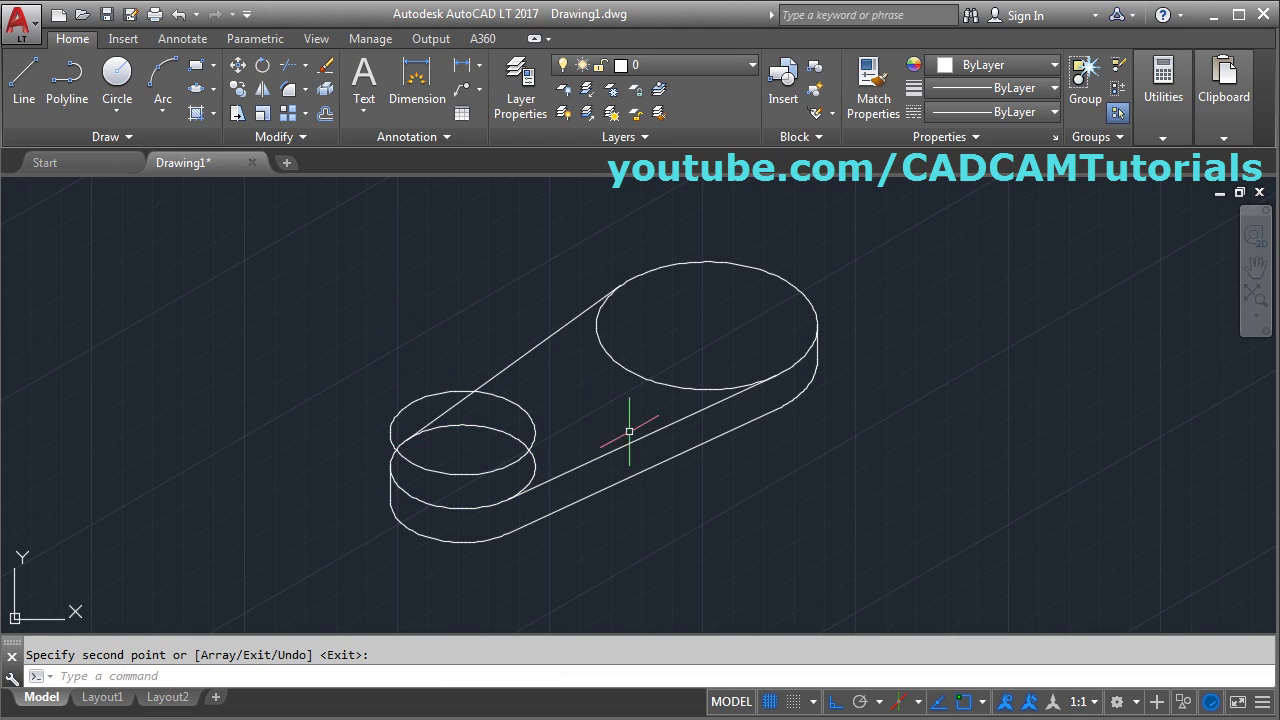
Copy the large boss's top ellipse 24 units up
{"action": "key", "text": "Return"}
{"action": "left_click", "coordinate": [688, 388]}
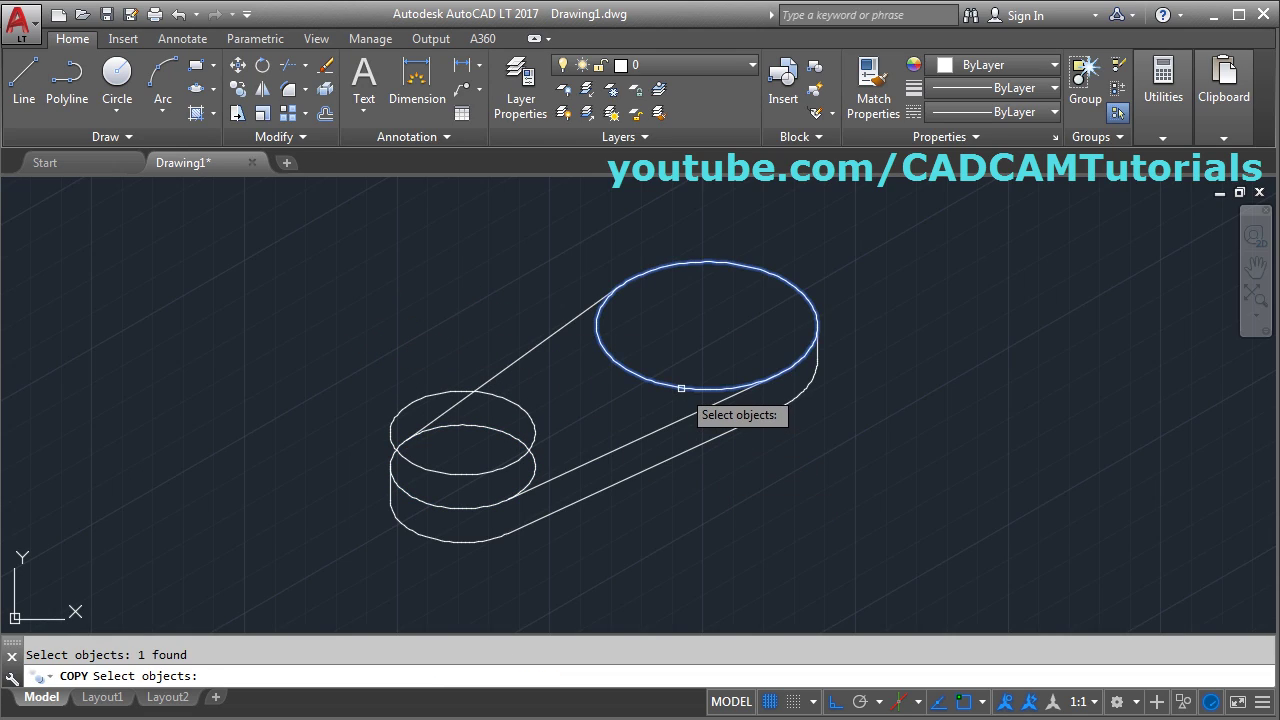
{"action": "key", "text": "Return"}
{"action": "left_click", "coordinate": [891, 394]}
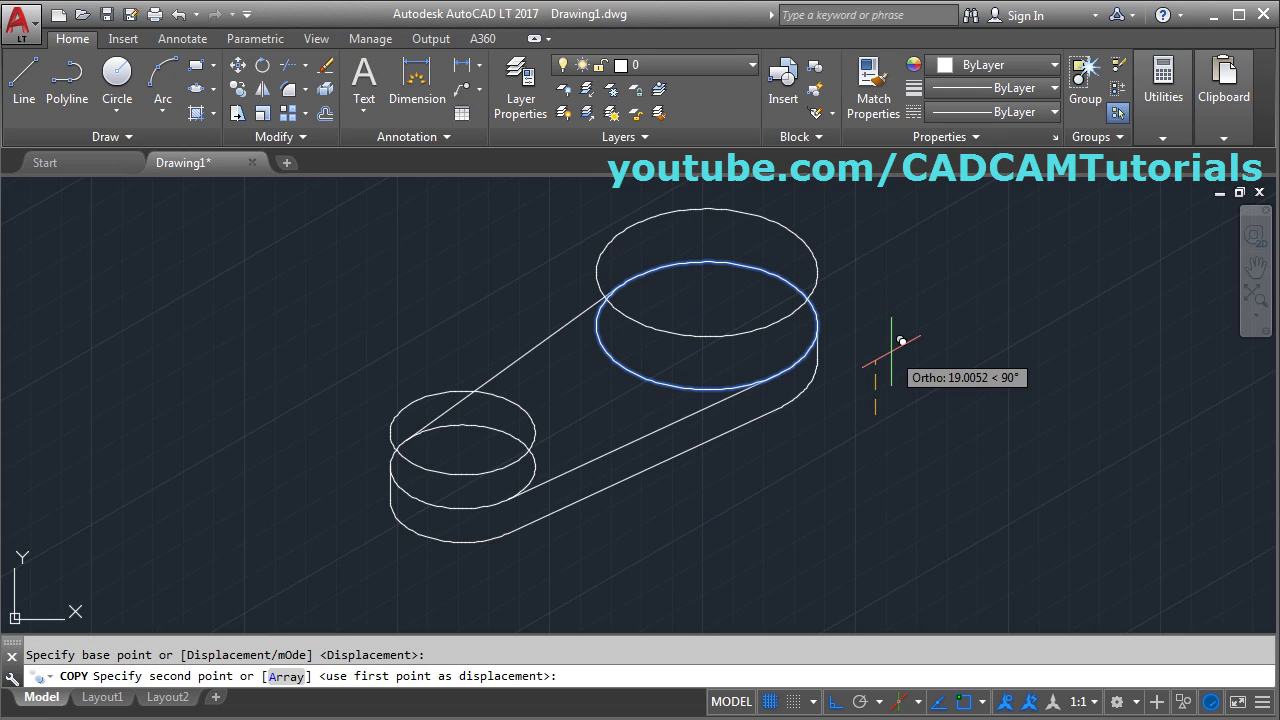
{"action": "type", "text": "2"}
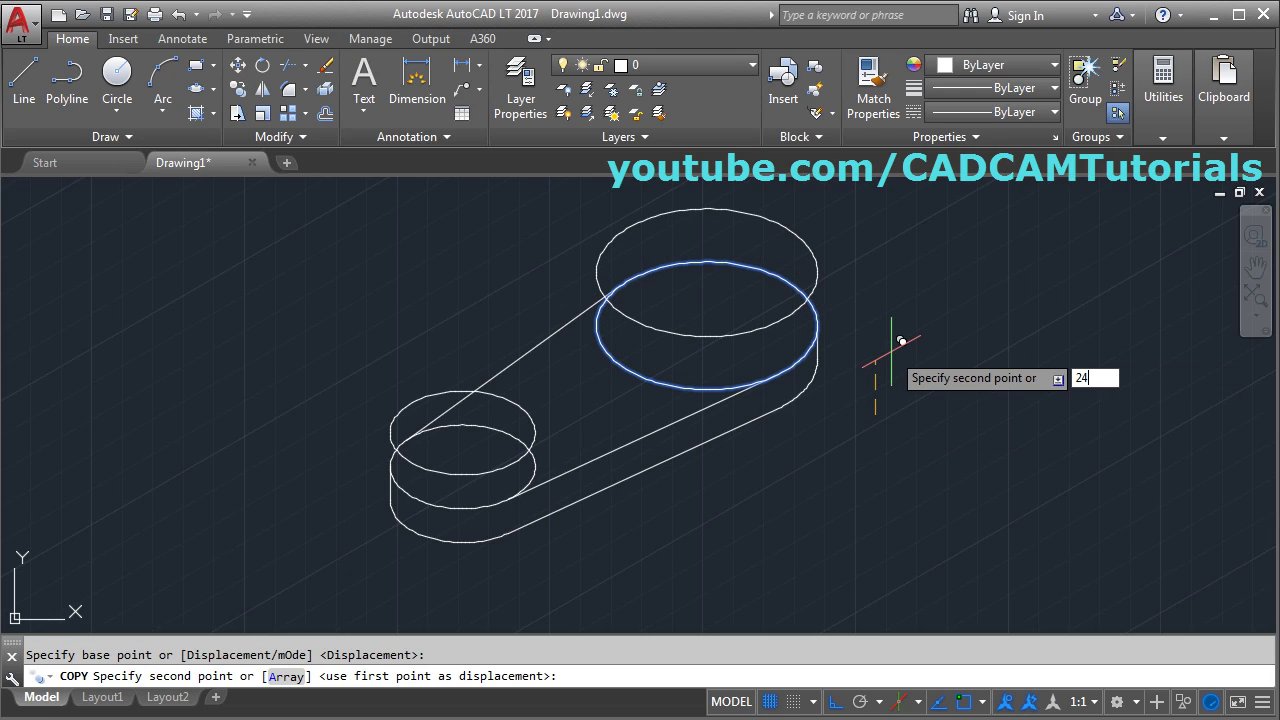
{"action": "type", "text": "4"}
{"action": "key", "text": "Return"}
{"action": "key", "text": "Return"}
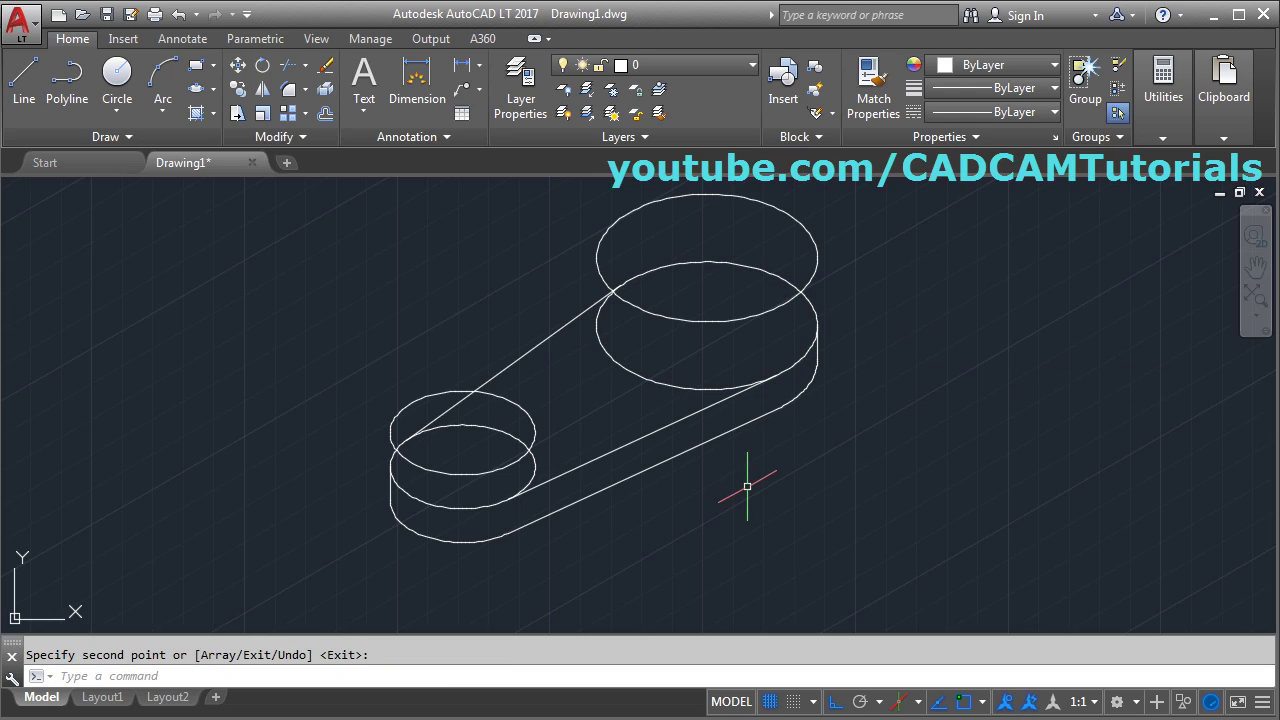
{"action": "middle_click_drag", "start_coordinate": [747, 487], "coordinate": [737, 532]}
{"action": "scroll", "coordinate": [379, 516], "scroll_direction": "up", "scroll_amount": 2}
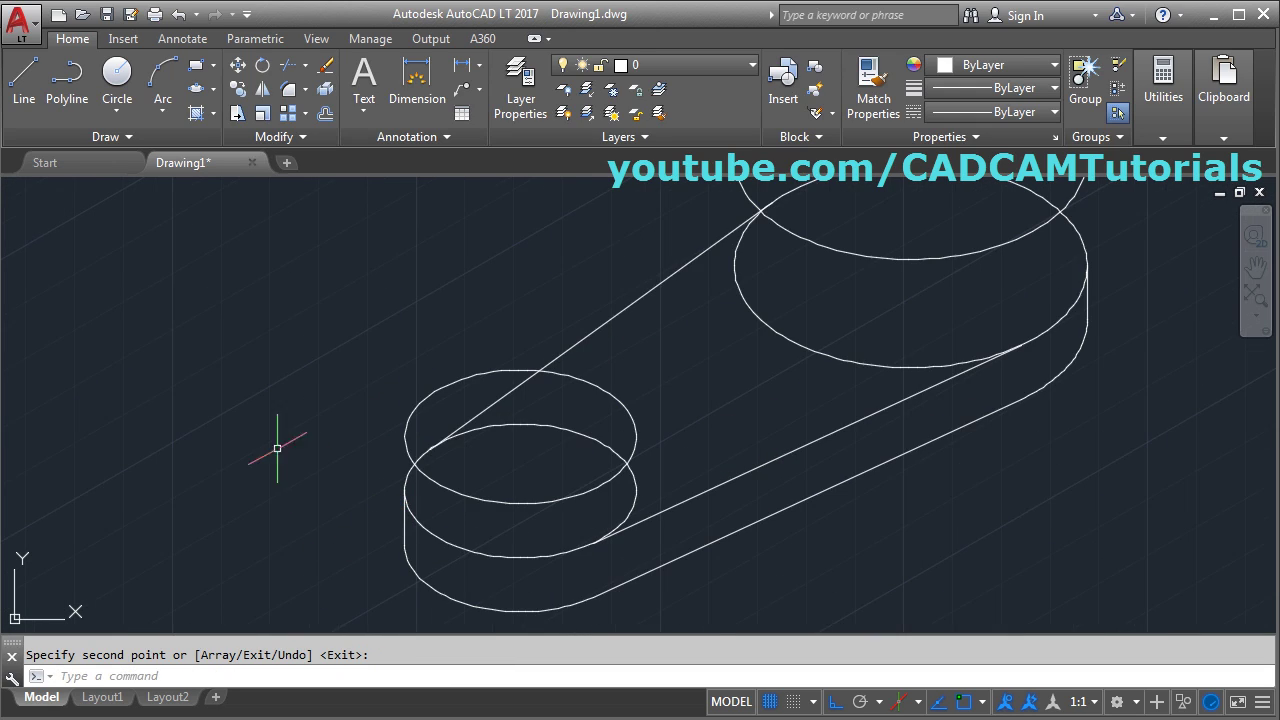
{"action": "left_click", "coordinate": [22, 90]}
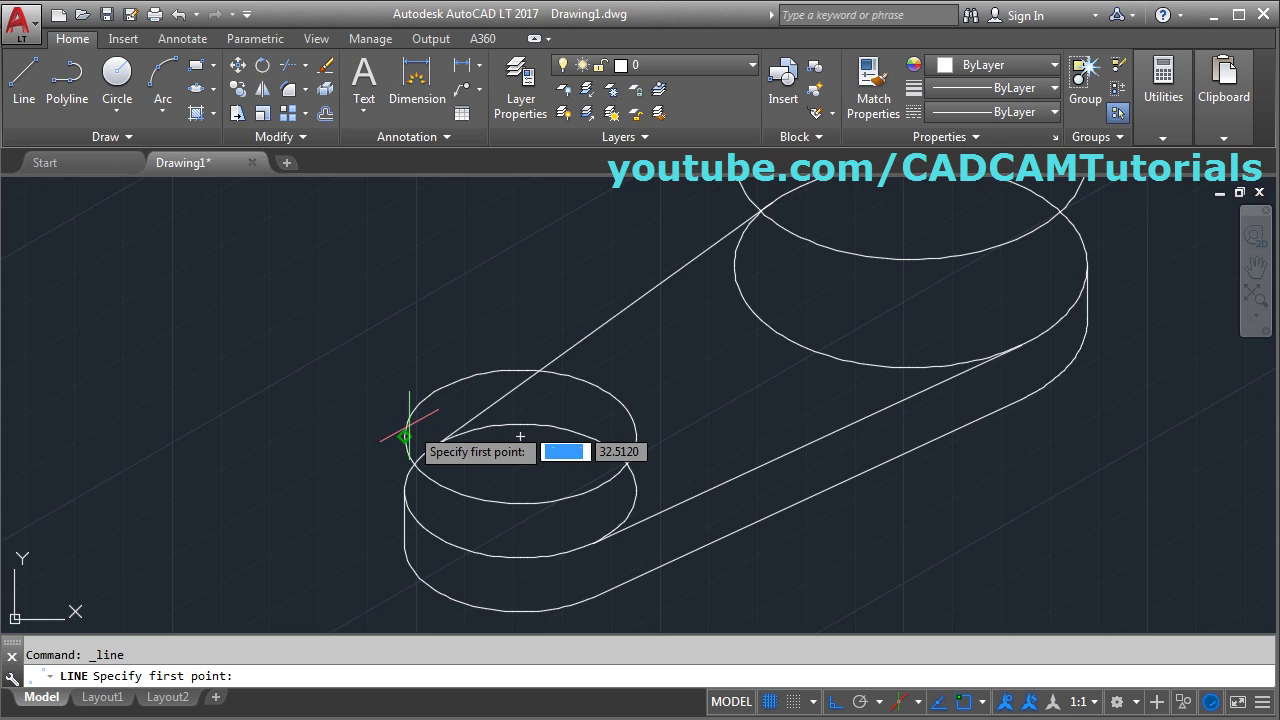
{"action": "left_click", "coordinate": [404, 437]}
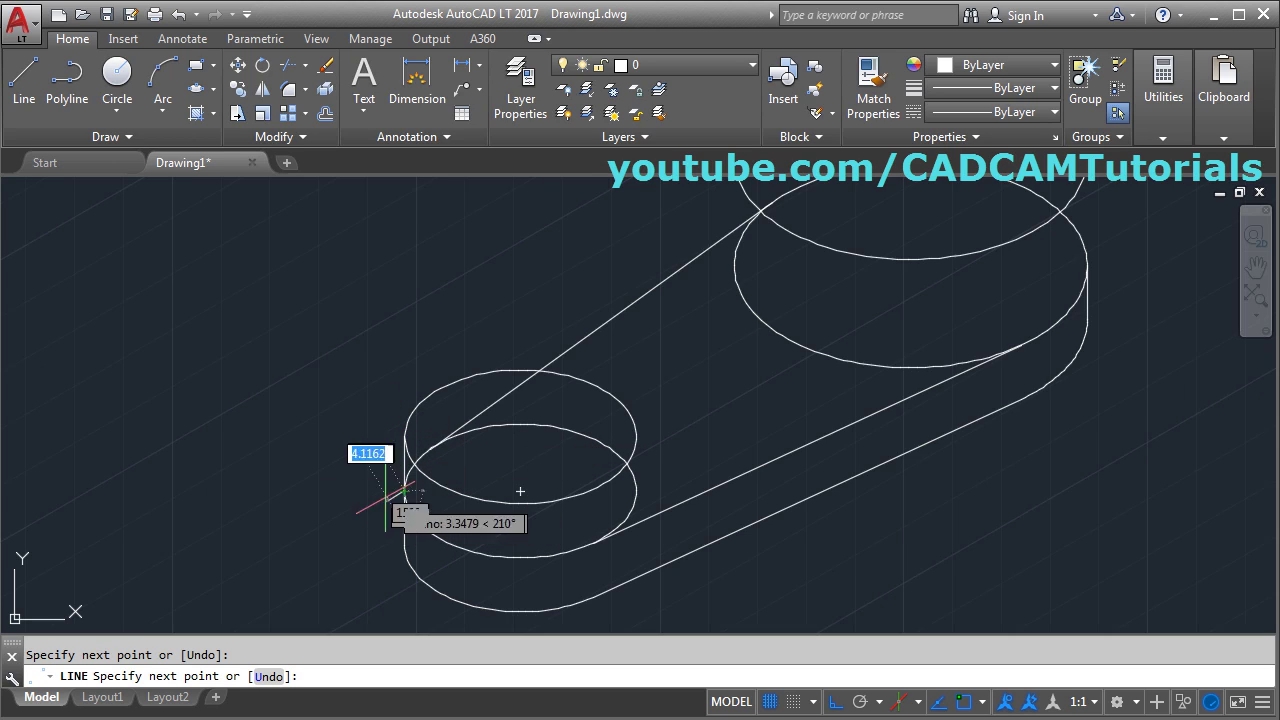
{"action": "key", "text": "Return"}
{"action": "scroll", "coordinate": [260, 447], "scroll_direction": "down", "scroll_amount": 2}
{"action": "middle_click_drag", "start_coordinate": [840, 400], "coordinate": [709, 466]}
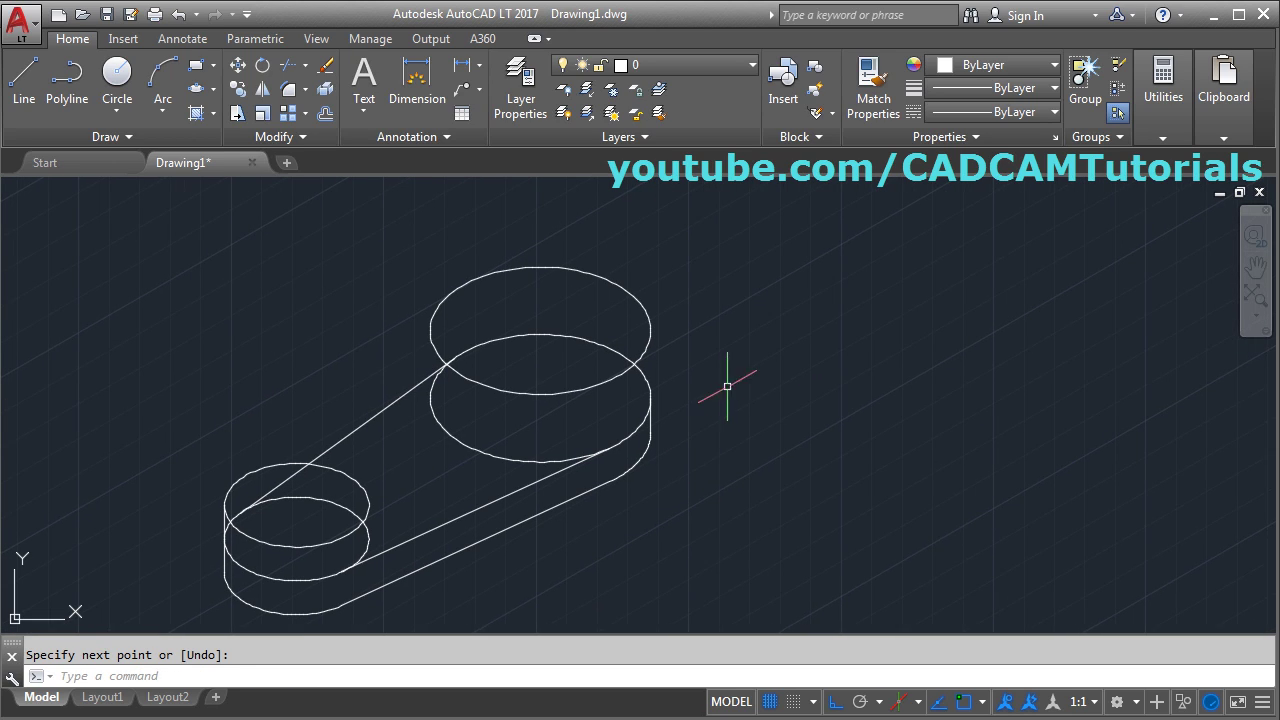
{"action": "key", "text": "Return"}
{"action": "left_click", "coordinate": [540, 330]}
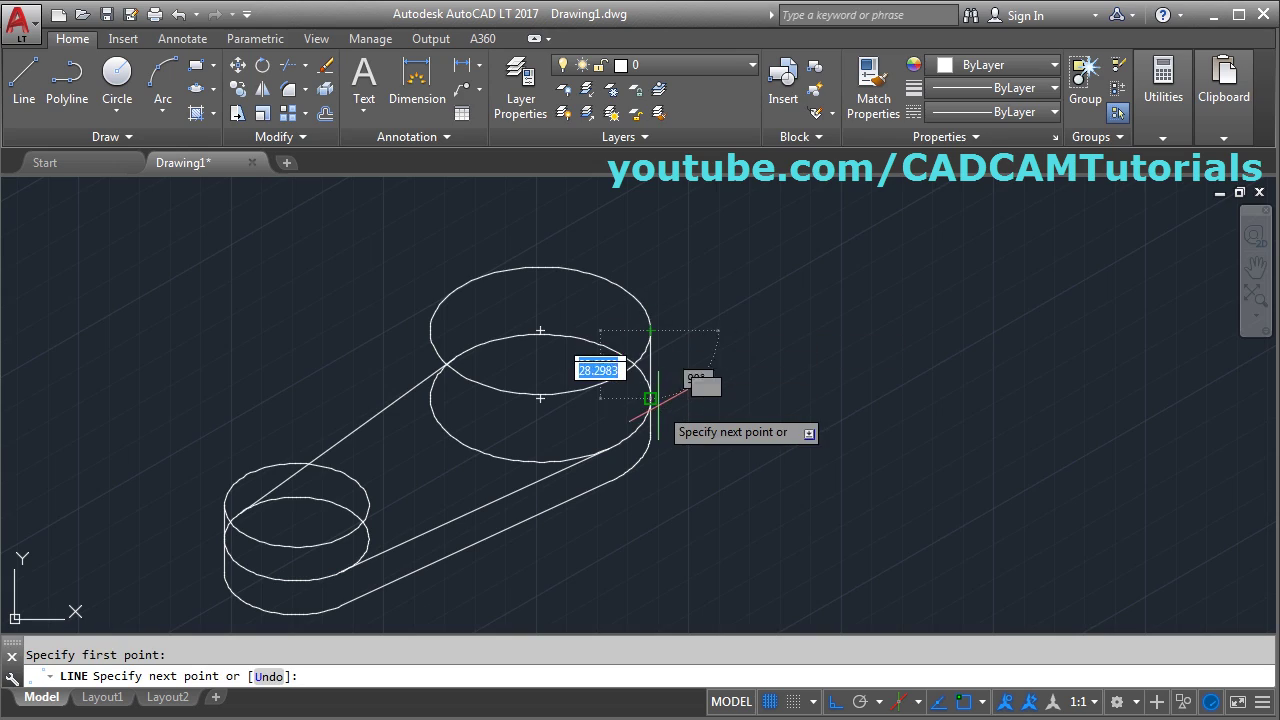
{"action": "key", "text": "Return"}
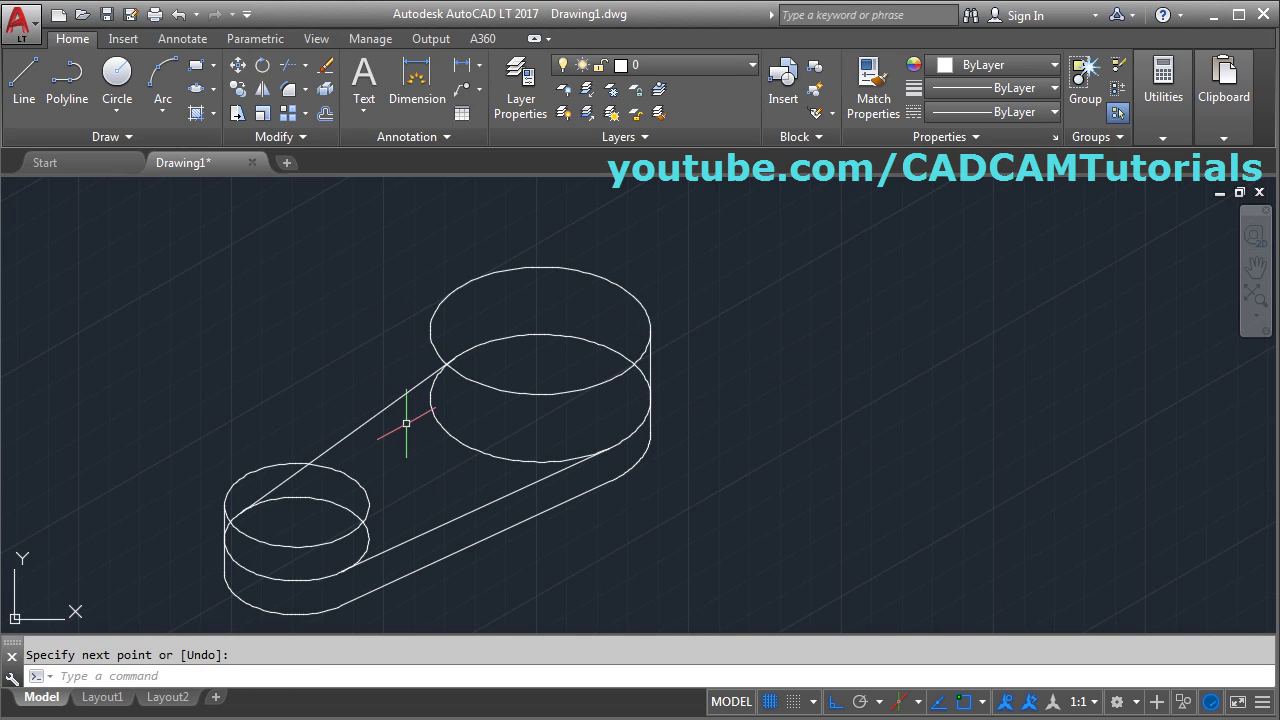
{"action": "key", "text": "Return"}
{"action": "left_click", "coordinate": [430, 398]}
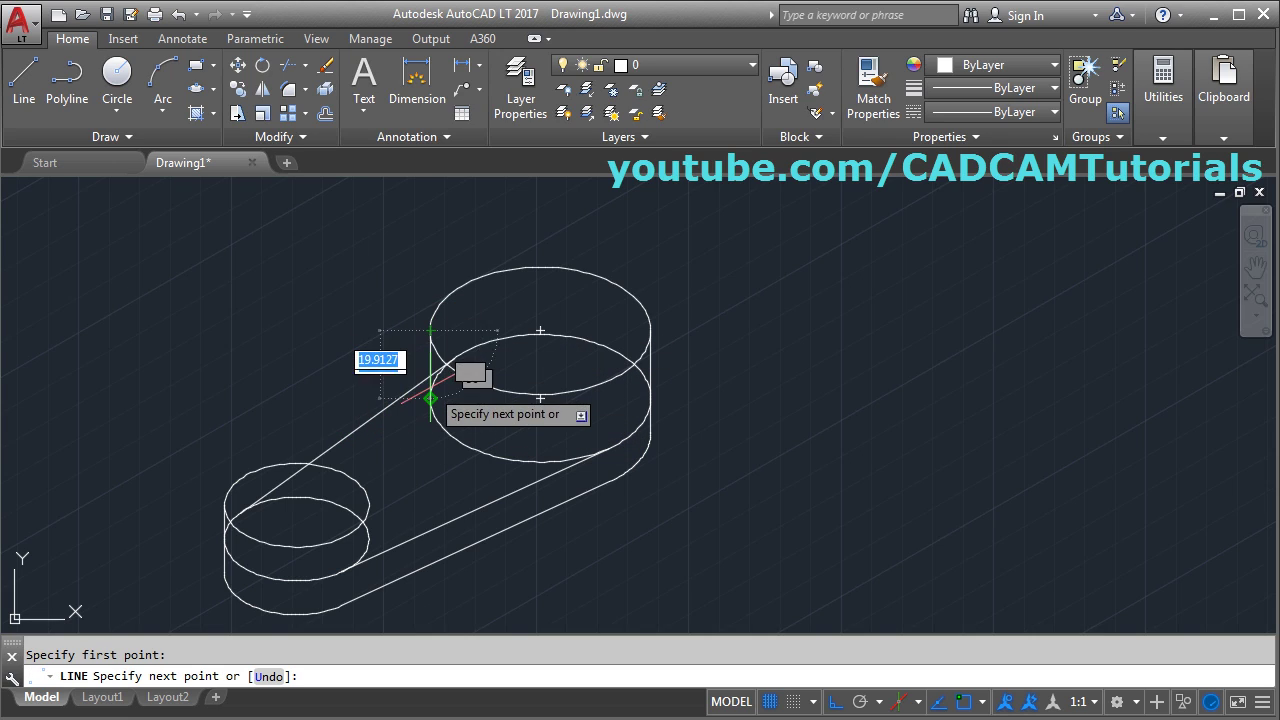
{"action": "key", "text": "Return"}
{"action": "middle_click_drag", "start_coordinate": [610, 503], "coordinate": [828, 451]}
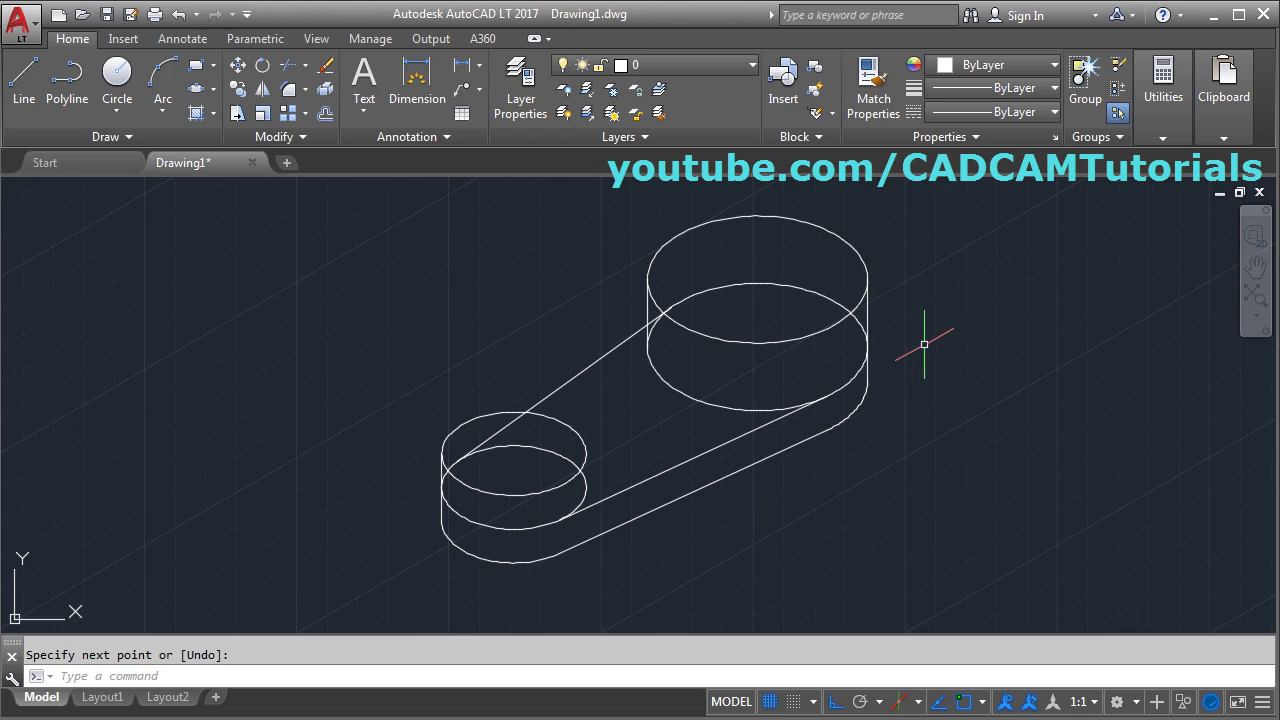
Trim the hidden back arcs of both bosses' lower ellipses with a crossing window
{"action": "type", "text": "t"}
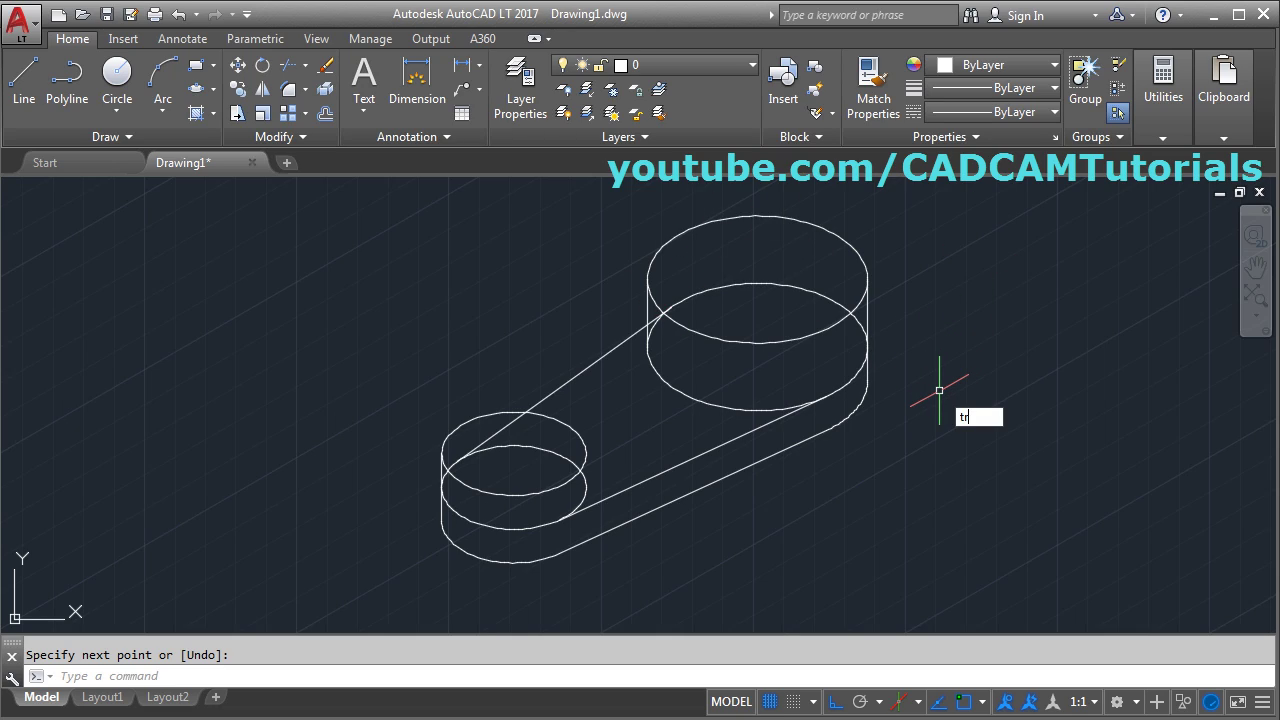
{"action": "type", "text": "r"}
{"action": "key", "text": "Return"}
{"action": "key", "text": "Return"}
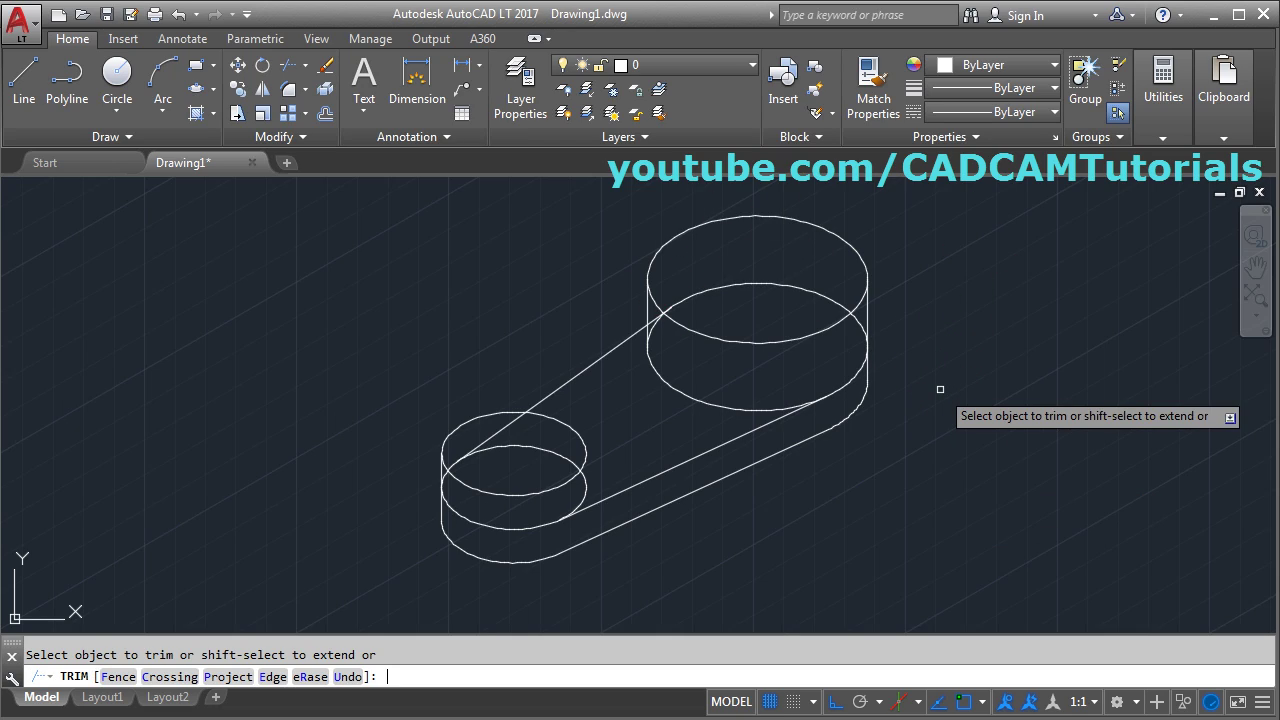
{"action": "scroll", "coordinate": [772, 287], "scroll_direction": "up", "scroll_amount": 5}
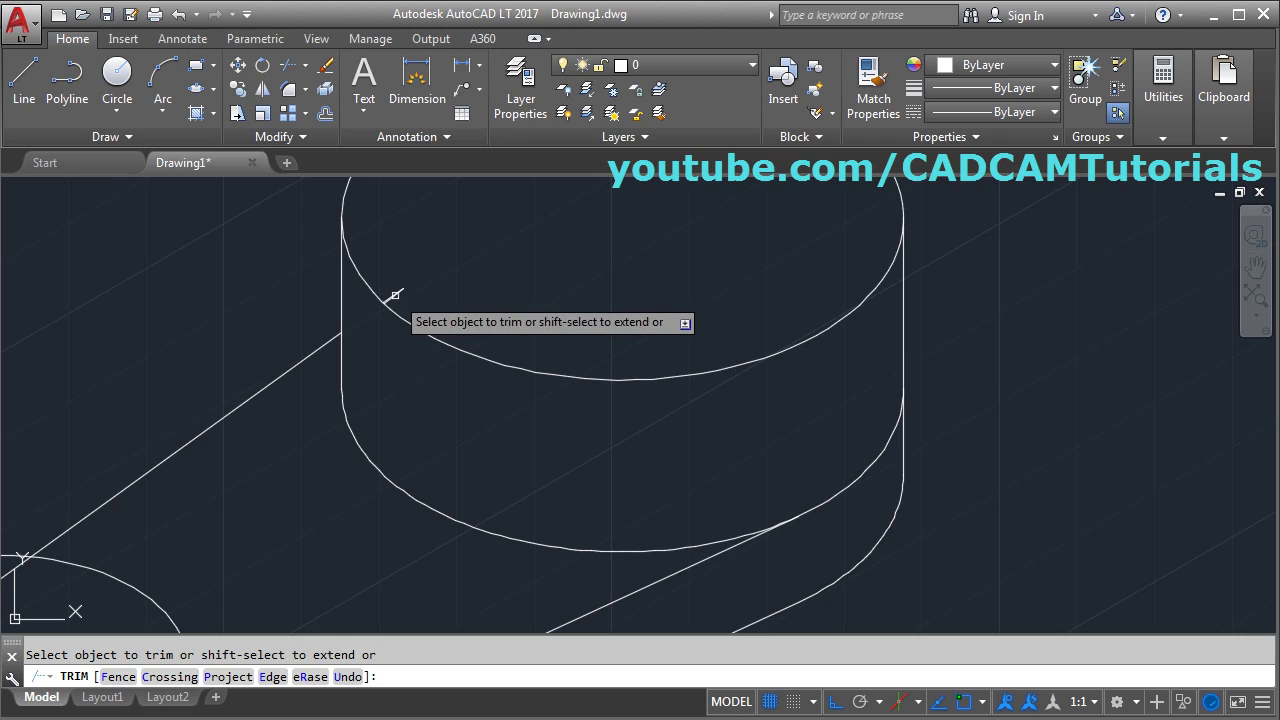
{"action": "scroll", "coordinate": [520, 237], "scroll_direction": "down", "scroll_amount": 5}
{"action": "scroll", "coordinate": [361, 443], "scroll_direction": "up", "scroll_amount": 3}
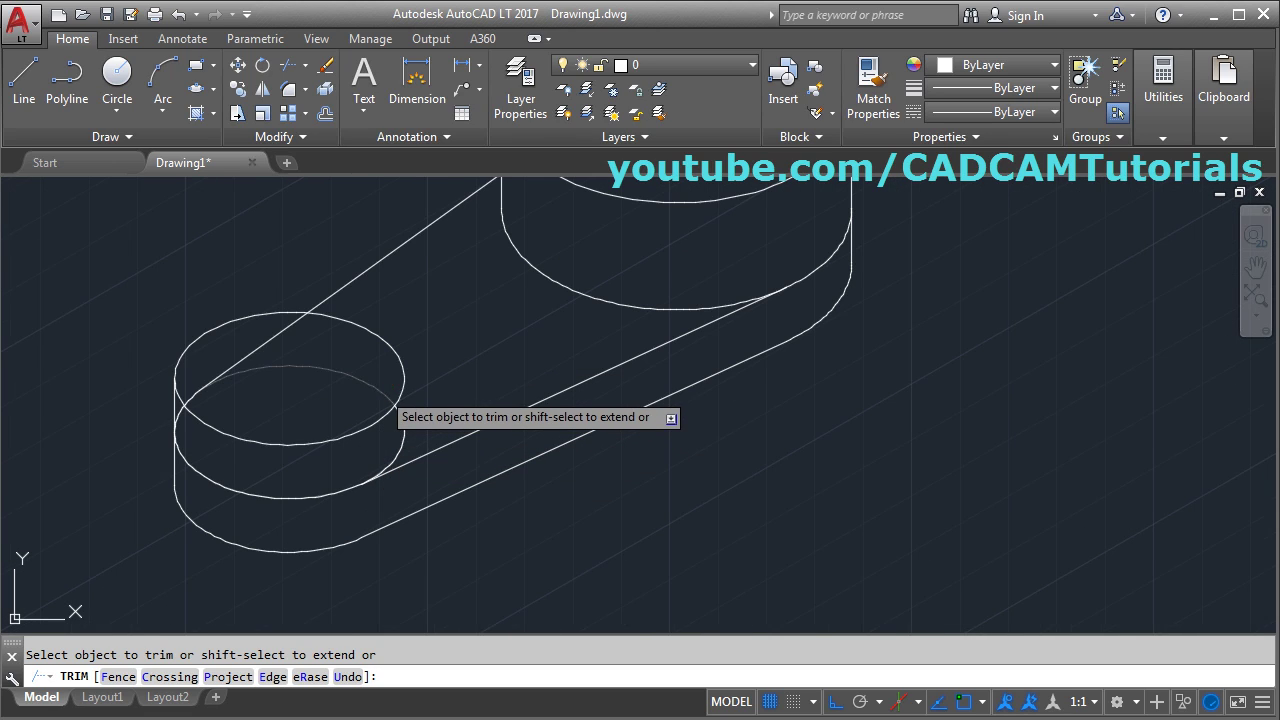
{"action": "scroll", "coordinate": [194, 414], "scroll_direction": "up", "scroll_amount": 5}
{"action": "left_click", "coordinate": [194, 414]}
{"action": "left_click", "coordinate": [189, 403]}
{"action": "scroll", "coordinate": [189, 403], "scroll_direction": "down", "scroll_amount": 5}
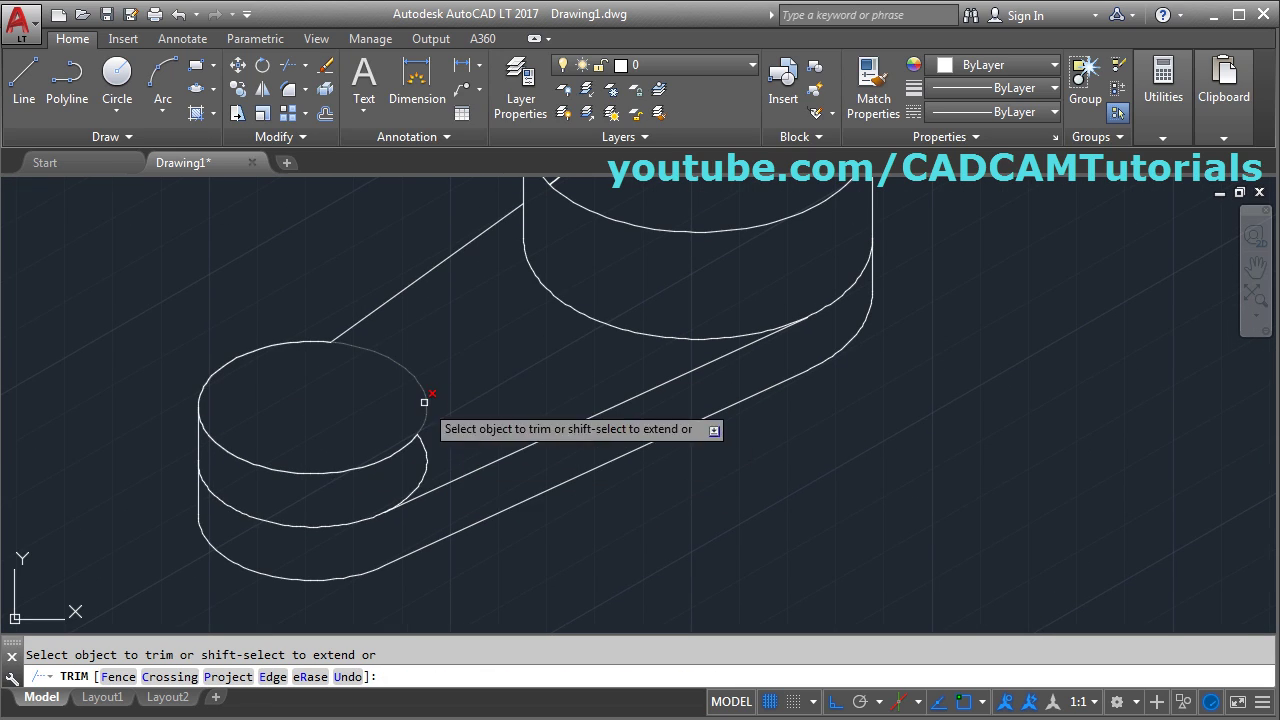
{"action": "scroll", "coordinate": [437, 428], "scroll_direction": "down", "scroll_amount": 3}
{"action": "middle_click_drag", "start_coordinate": [543, 402], "coordinate": [512, 442]}
{"action": "key", "text": "Return"}
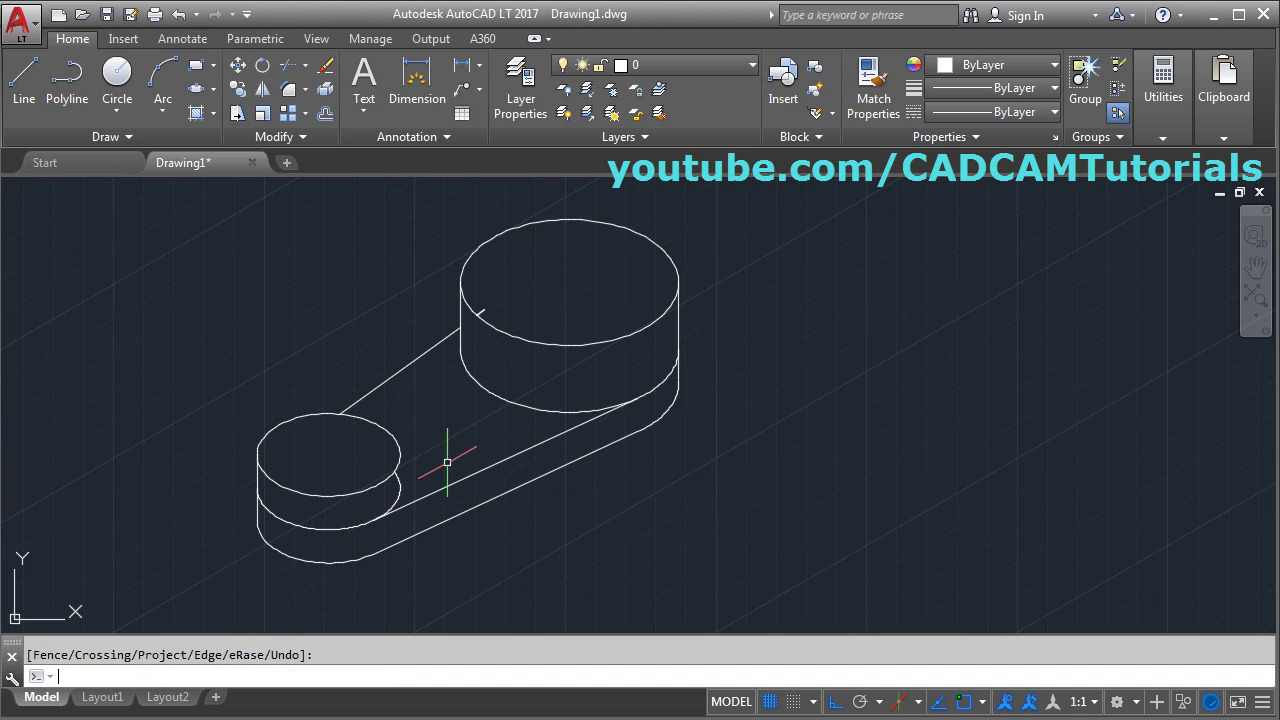
{"action": "scroll", "coordinate": [483, 300], "scroll_direction": "up", "scroll_amount": 4}
Erase the short leftover line near the large boss with a window selection
{"action": "type", "text": "e"}
{"action": "key", "text": "Return"}
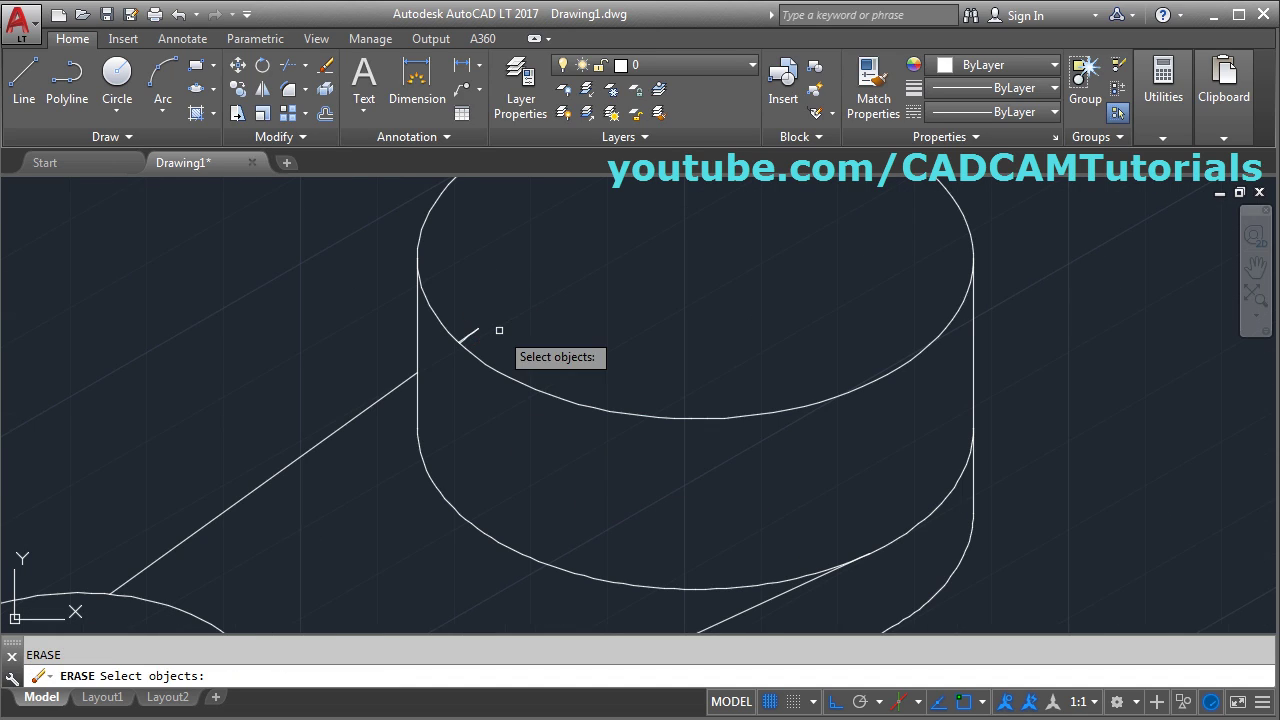
{"action": "left_click", "coordinate": [488, 320]}
{"action": "left_click", "coordinate": [465, 340]}
{"action": "key", "text": "Return"}
{"action": "scroll", "coordinate": [549, 301], "scroll_direction": "down", "scroll_amount": 5}
{"action": "middle_click", "coordinate": [523, 530]}
{"action": "middle_click", "coordinate": [523, 530]}
{"action": "scroll", "coordinate": [523, 530], "scroll_direction": "up", "scroll_amount": 6}
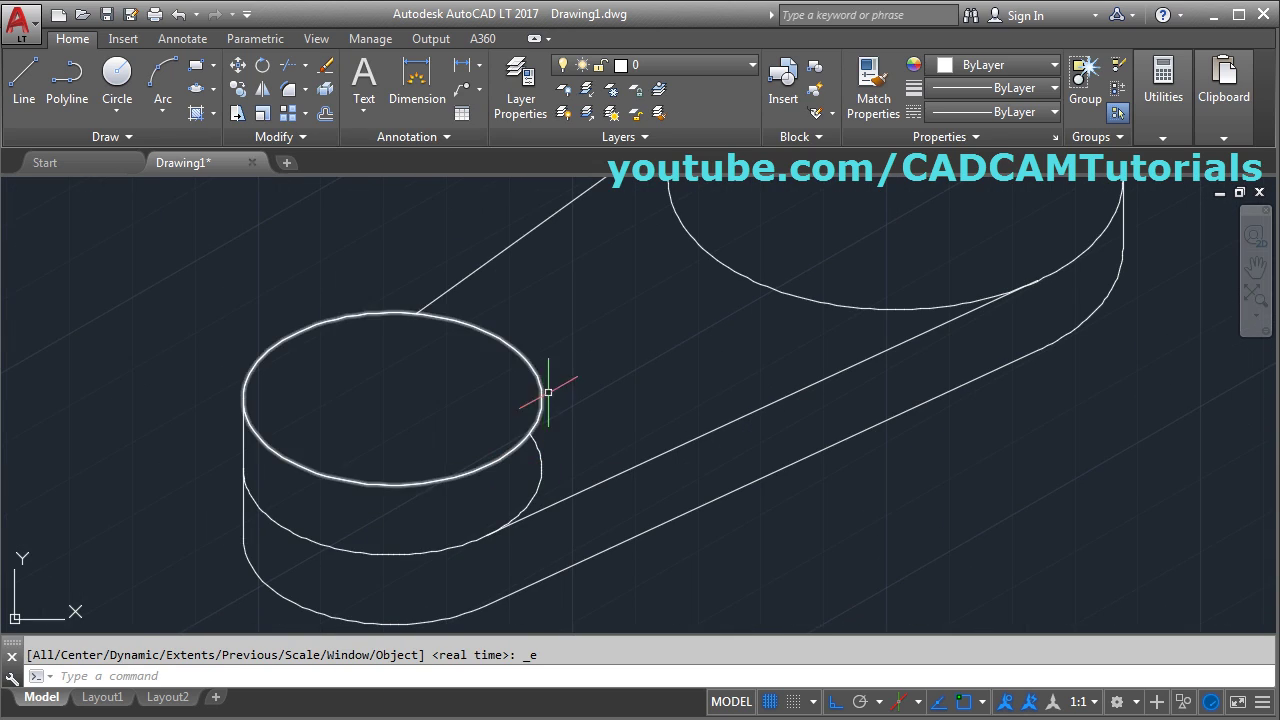
Draw the small boss's right vertical edge down to the bottom ellipse
{"action": "left_click", "coordinate": [24, 100]}
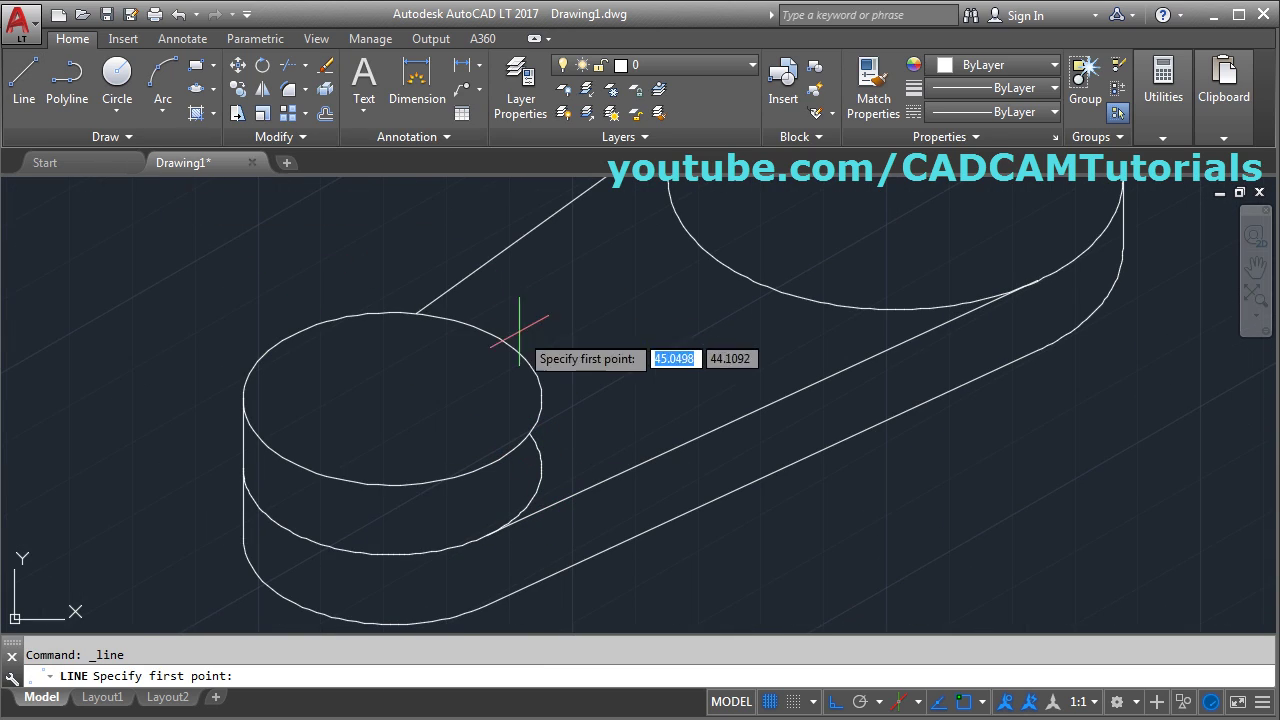
{"action": "left_click", "coordinate": [541, 398]}
{"action": "left_click", "coordinate": [541, 468]}
{"action": "key", "text": "Return"}
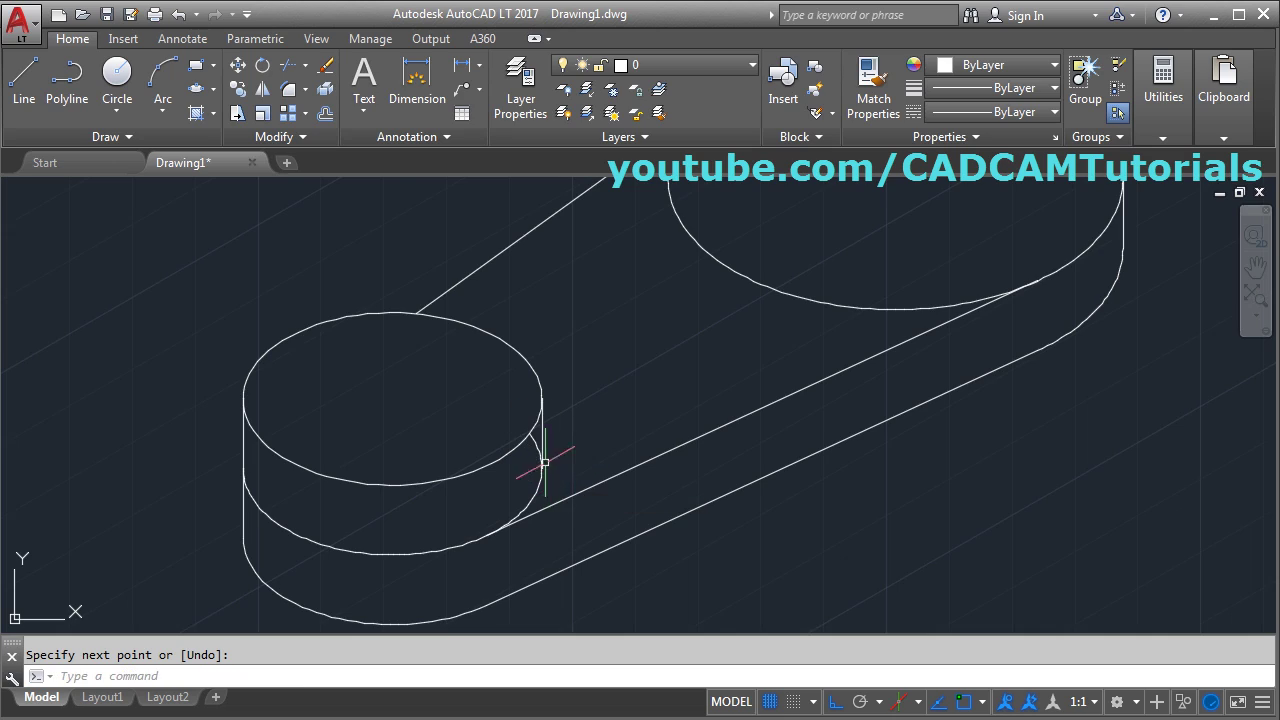
{"action": "scroll", "coordinate": [543, 456], "scroll_direction": "up", "scroll_amount": 3}
Trim the hidden arc behind the new edge, using all geometry as cutting edges
{"action": "type", "text": "tr"}
{"action": "key", "text": "Return"}
{"action": "key", "text": "Return"}
{"action": "left_click", "coordinate": [524, 432]}
{"action": "key", "text": "Return"}
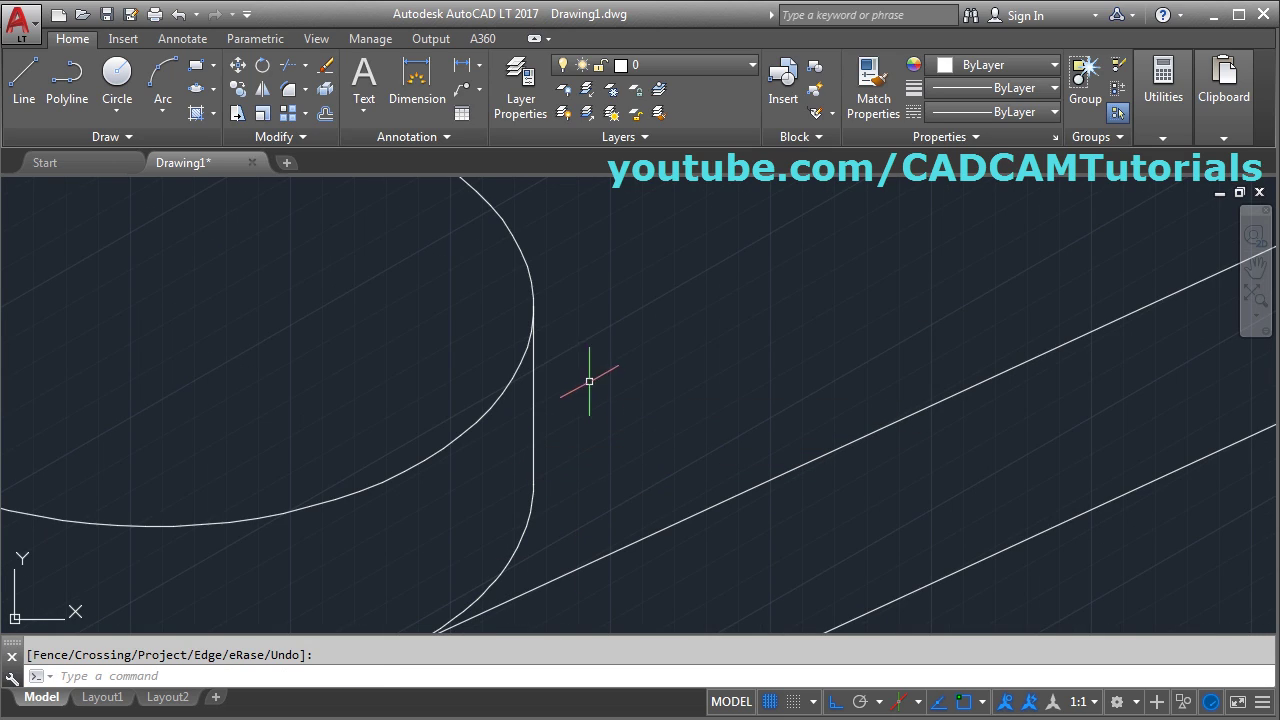
{"action": "scroll", "coordinate": [580, 377], "scroll_direction": "down", "scroll_amount": 3}
{"action": "middle_click", "coordinate": [771, 449]}
{"action": "middle_click", "coordinate": [771, 449]}
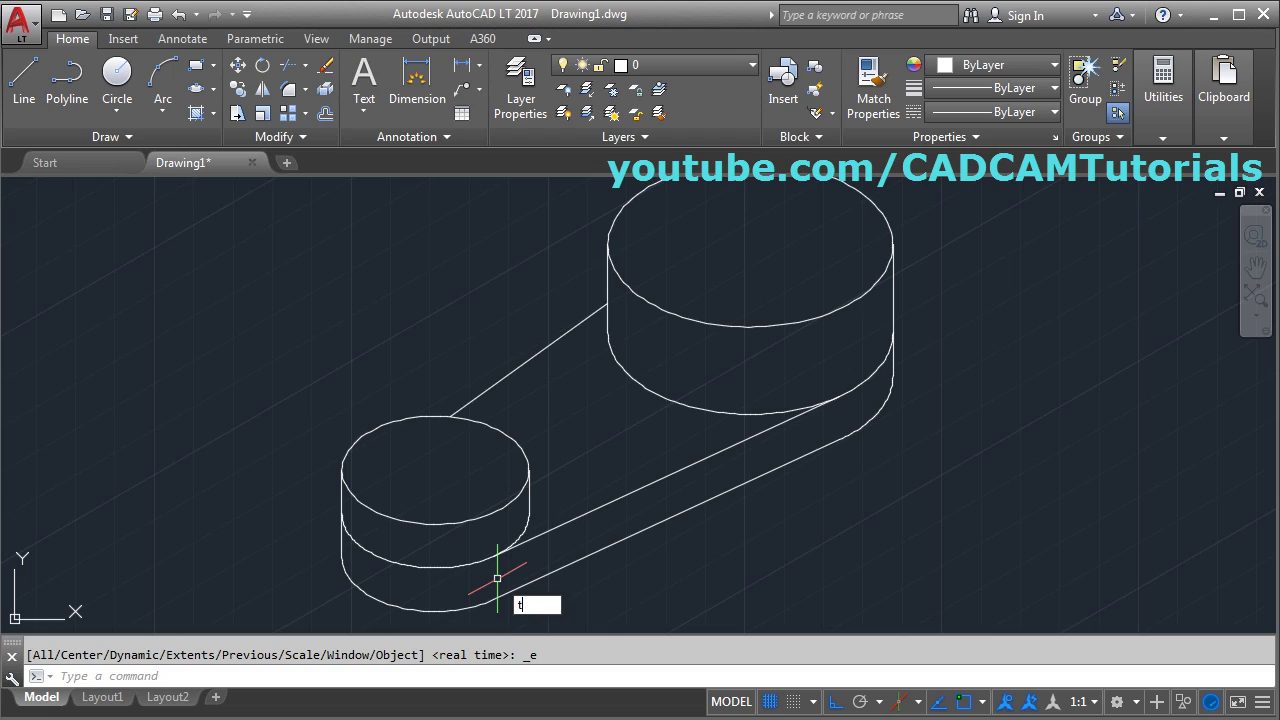
Trim the small boss's hidden middle arc and the large boss's hidden bottom arc
{"action": "key", "text": "Return"}
{"action": "key", "text": "Return"}
{"action": "left_click", "coordinate": [420, 569]}
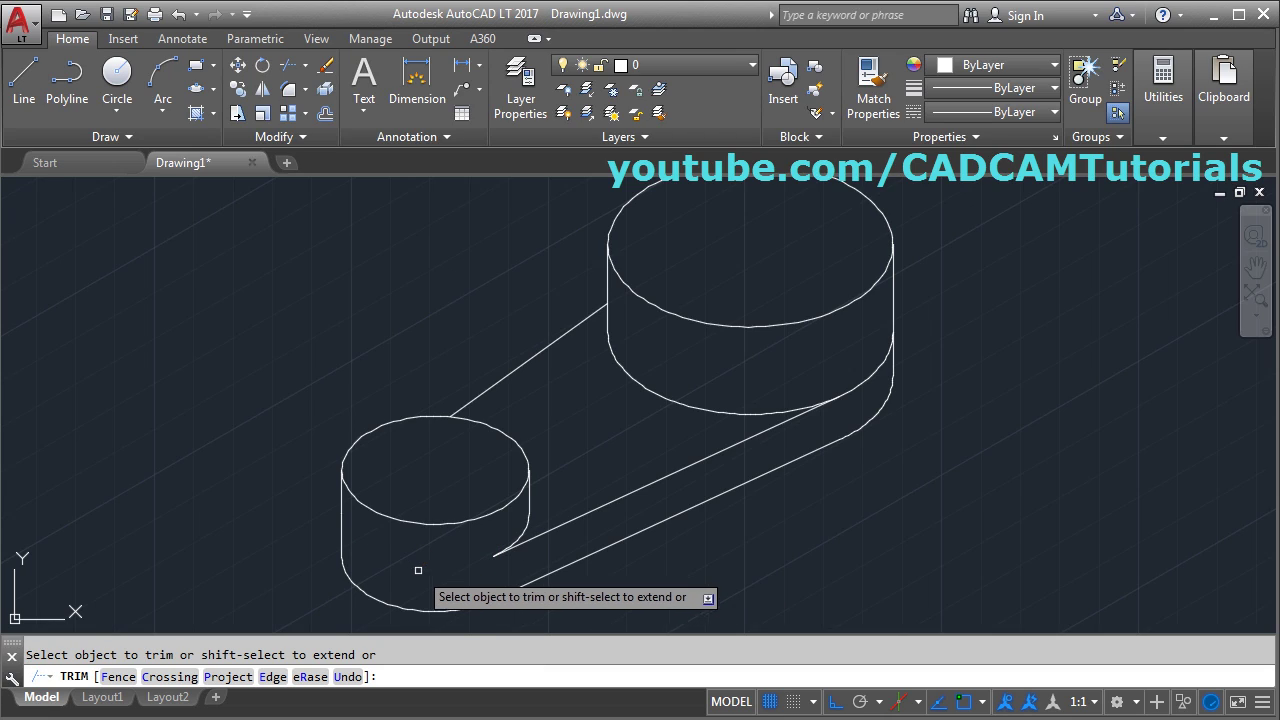
{"action": "key", "text": "Return"}
{"action": "left_click", "coordinate": [868, 376]}
Trim the remaining hidden arc on the large boss, then switch to the reference drawing
{"action": "key", "text": "Return"}
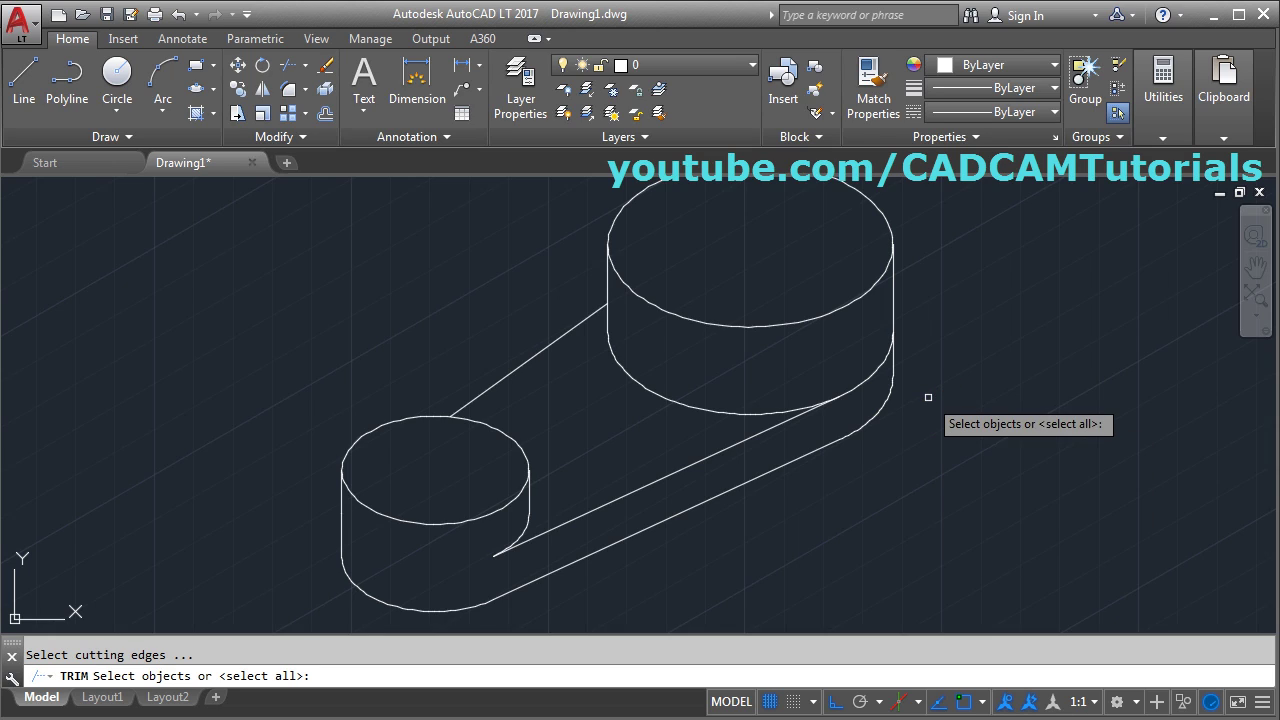
{"action": "key", "text": "Return"}
{"action": "left_click", "coordinate": [866, 378]}
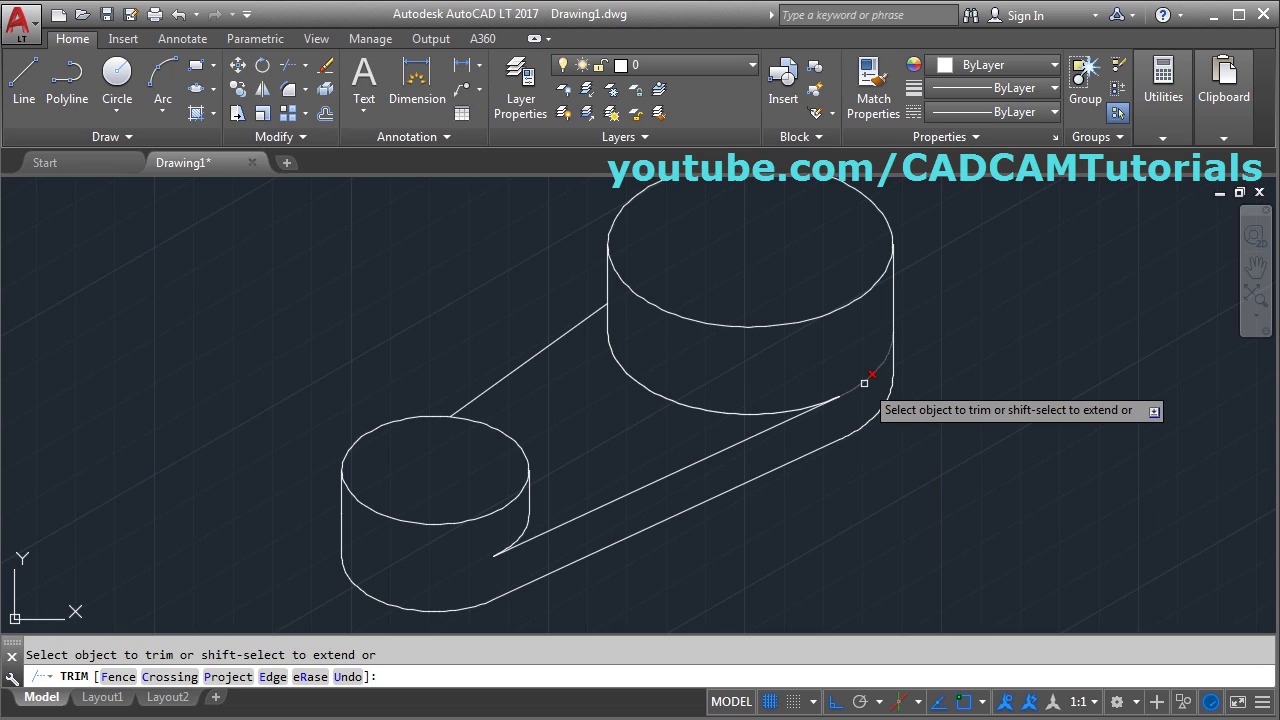
{"action": "key", "text": "Return"}
{"action": "middle_click", "coordinate": [943, 466]}
{"action": "key", "text": "alt+Tab"}
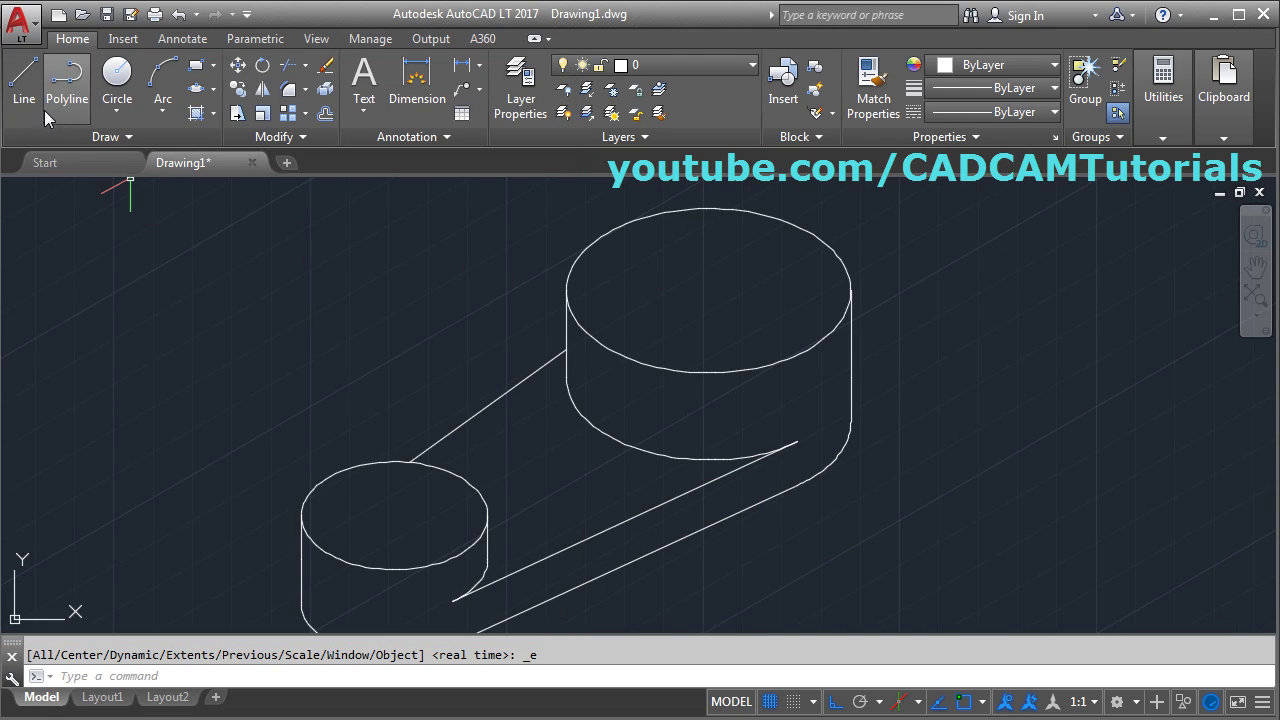
Return from Windows Photo Viewer to the AutoCAD lever drawing
{"action": "left_click", "coordinate": [23, 85]}
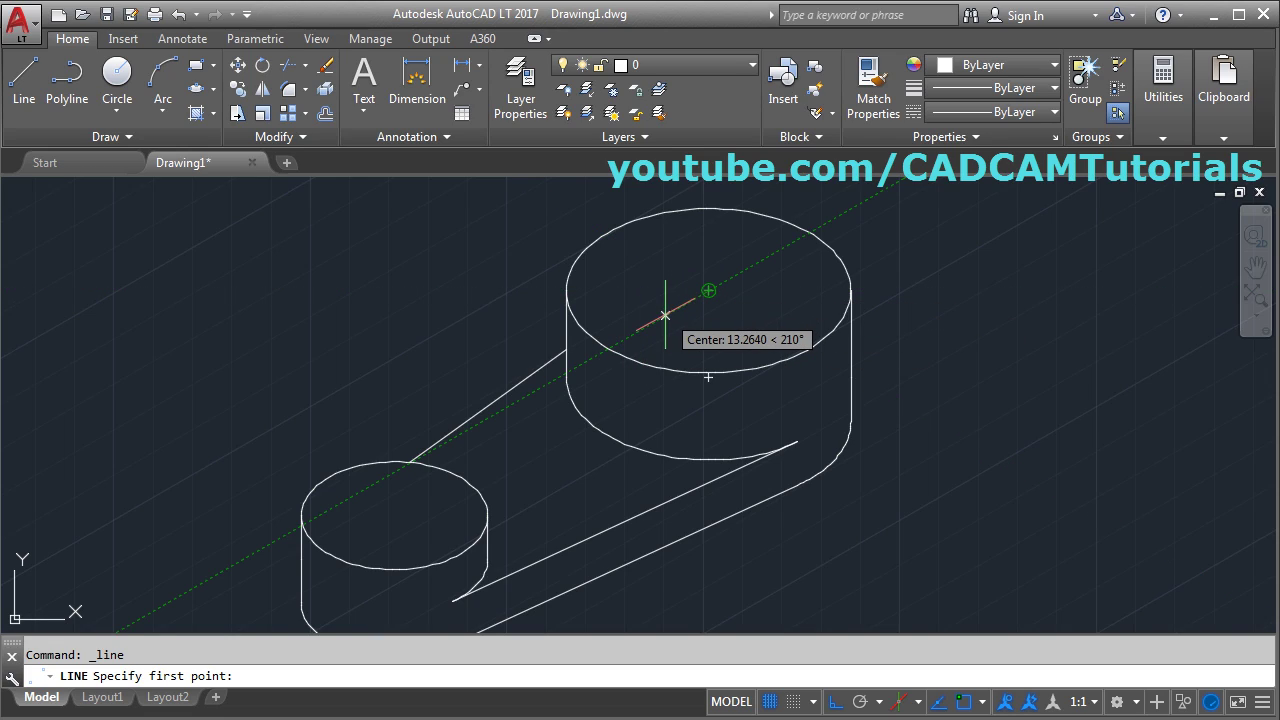
Set object snap tracking to use all polar angle settings at 30° increments
{"action": "left_click", "coordinate": [880, 703]}
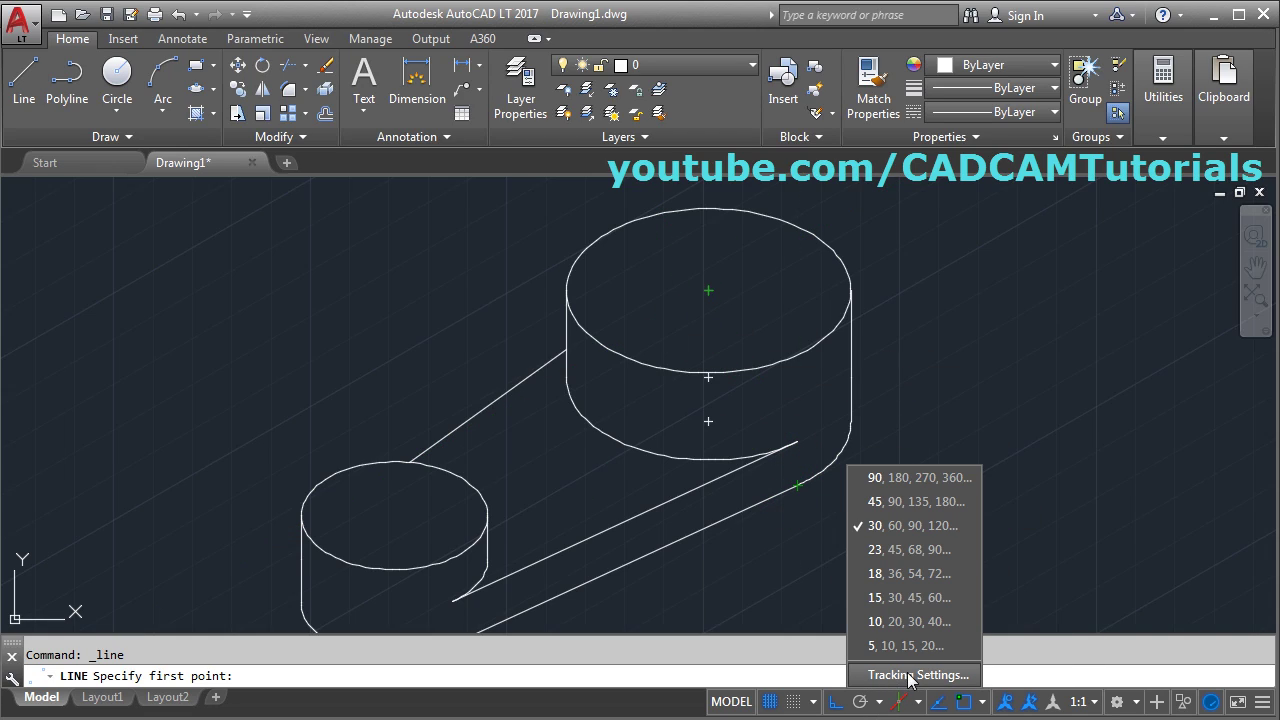
{"action": "left_click", "coordinate": [899, 676]}
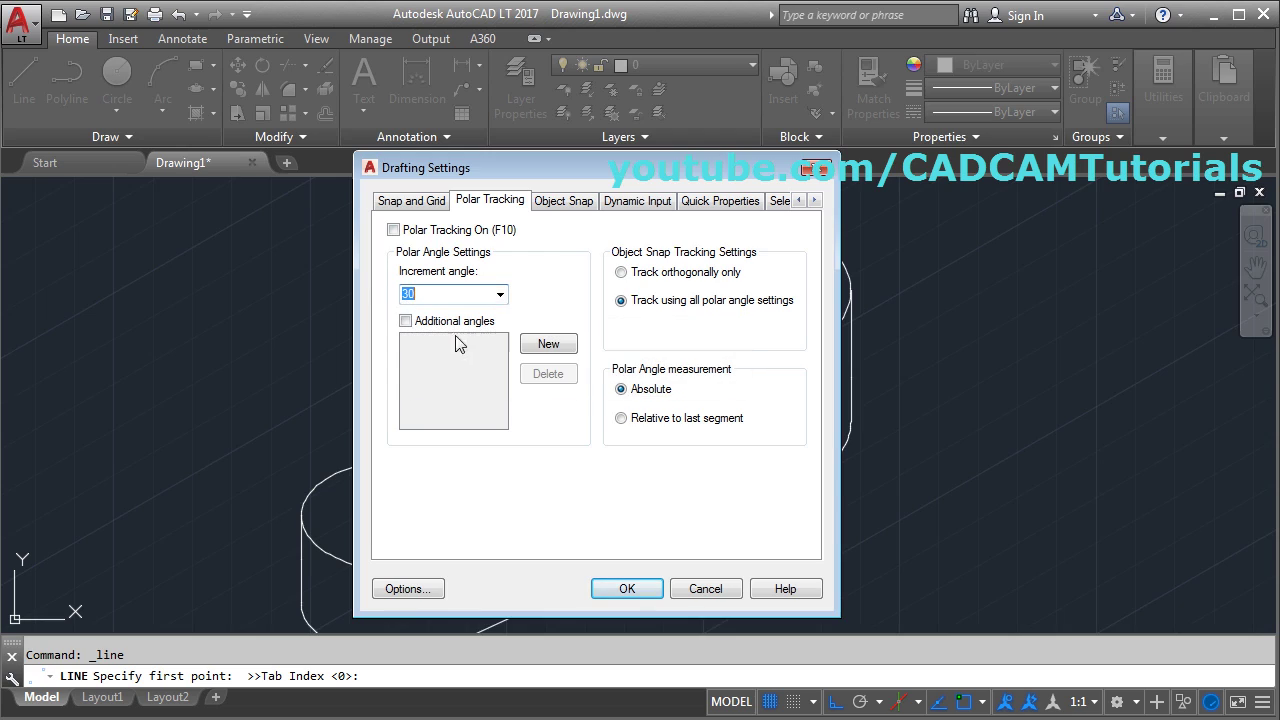
{"action": "left_click", "coordinate": [626, 585]}
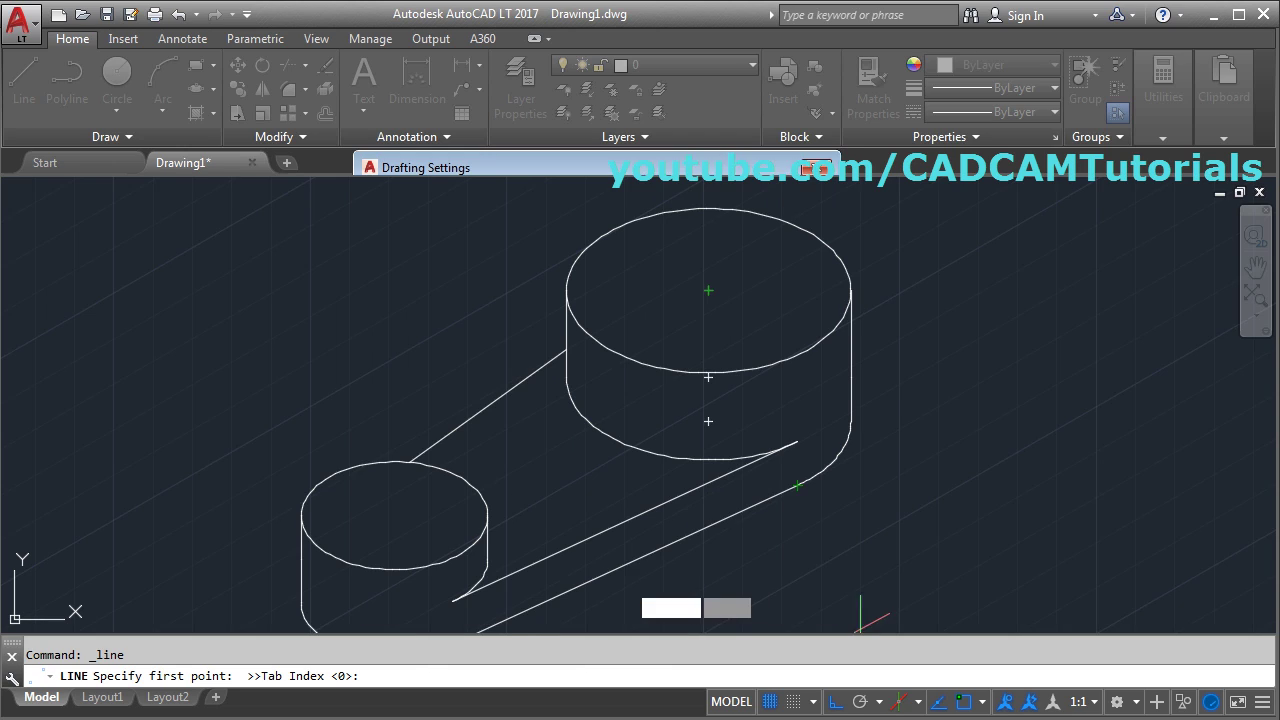
Draw a 30° line across the large boss's top to its far rim
{"action": "left_click", "coordinate": [608, 348]}
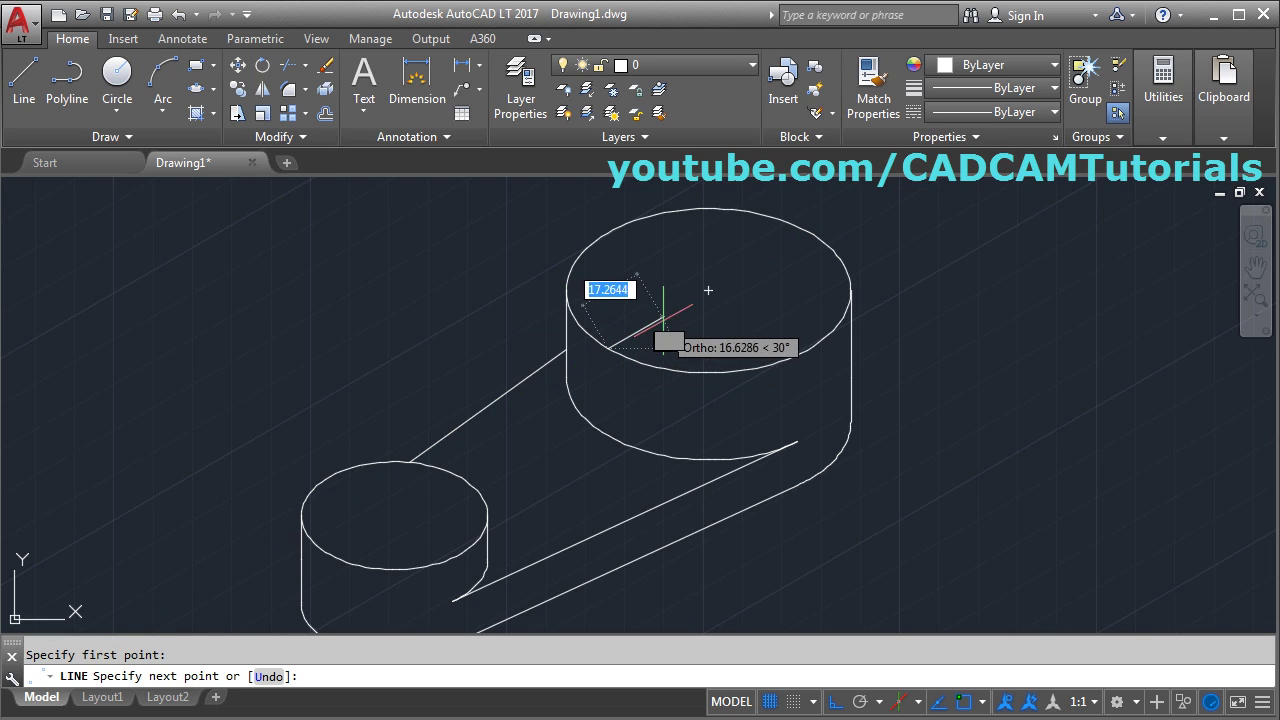
{"action": "left_click", "coordinate": [833, 220]}
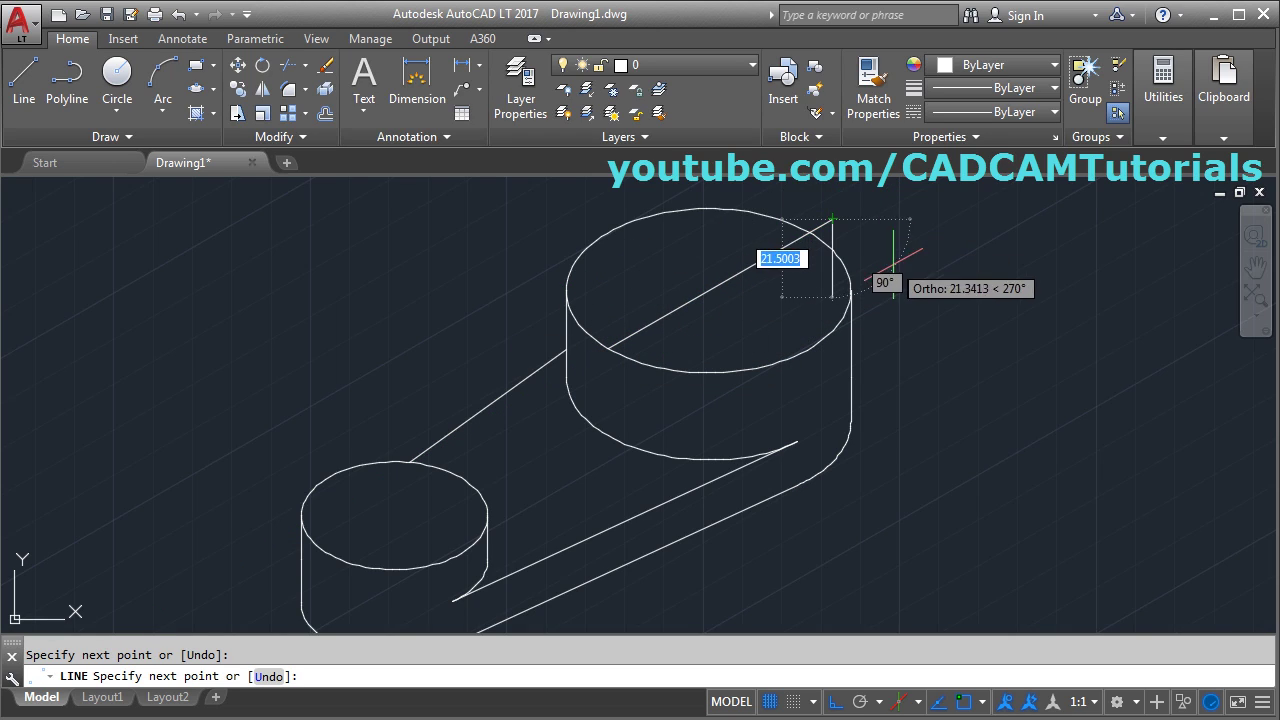
{"action": "key", "text": "Escape"}
{"action": "middle_click_drag", "start_coordinate": [823, 434], "coordinate": [885, 366]}
{"action": "middle_click_drag", "start_coordinate": [607, 419], "coordinate": [609, 443]}
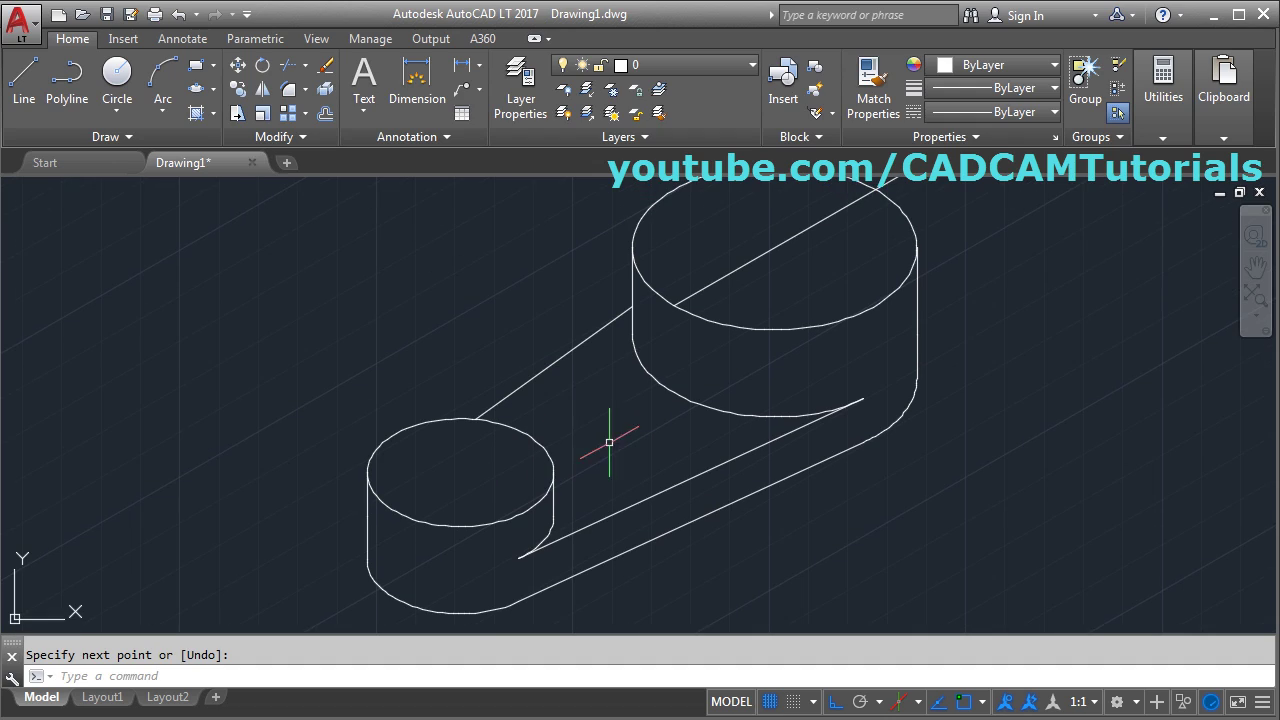
Draw a 30° line from the small boss's centre to its rim
{"action": "key", "text": "Return"}
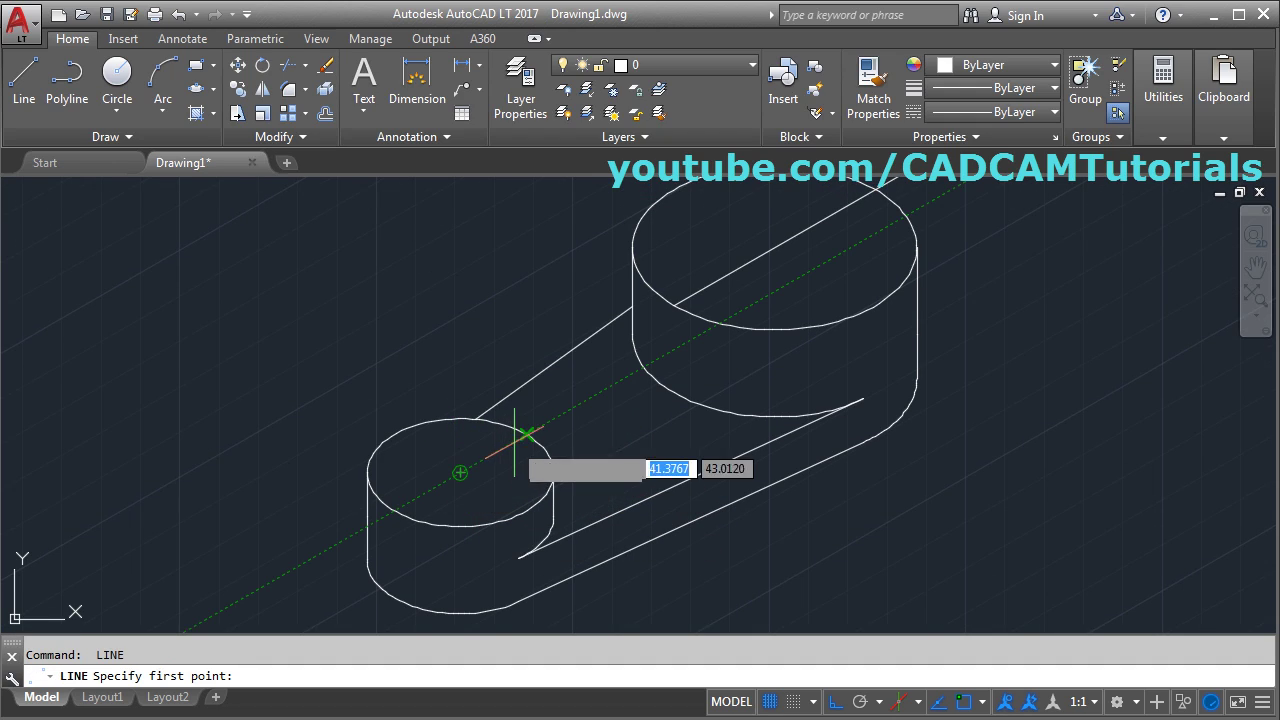
{"action": "left_click", "coordinate": [460, 472]}
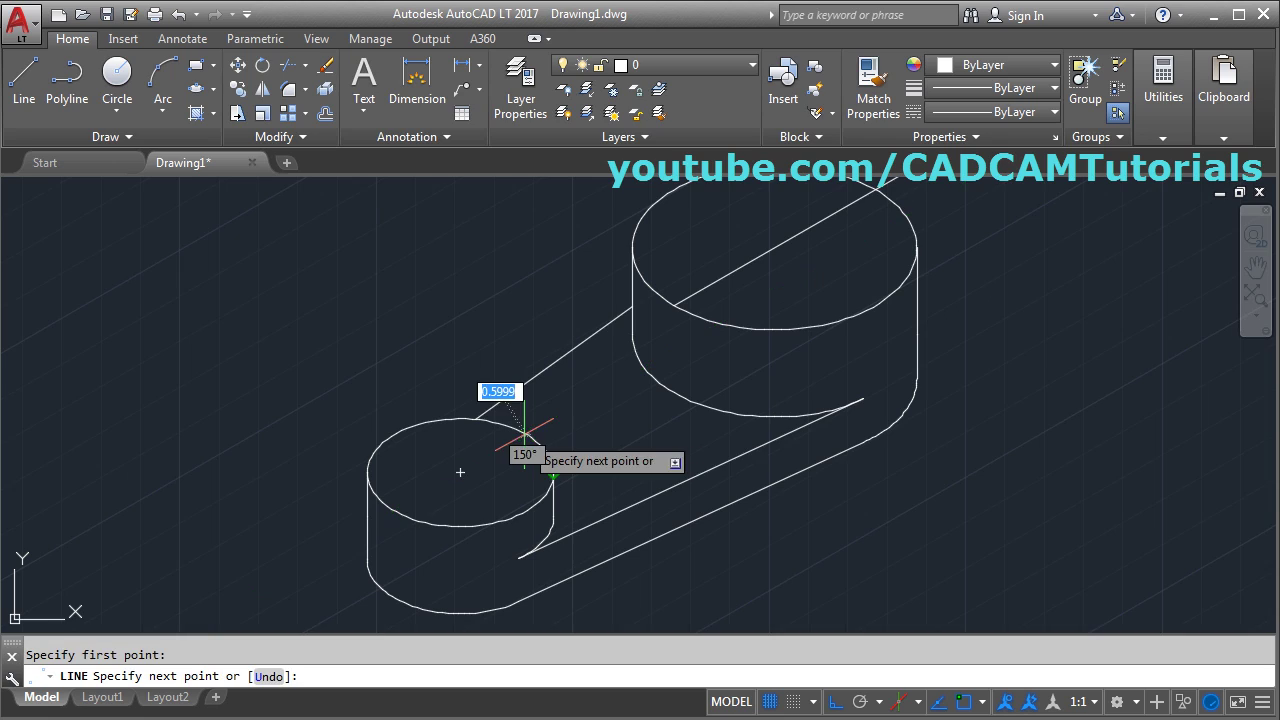
{"action": "scroll", "coordinate": [397, 510], "scroll_direction": "up", "scroll_amount": 2}
{"action": "left_click", "coordinate": [384, 520]}
{"action": "key", "text": "Return"}
{"action": "scroll", "coordinate": [349, 509], "scroll_direction": "down", "scroll_amount": 3}
{"action": "scroll", "coordinate": [550, 505], "scroll_direction": "up", "scroll_amount": 4}
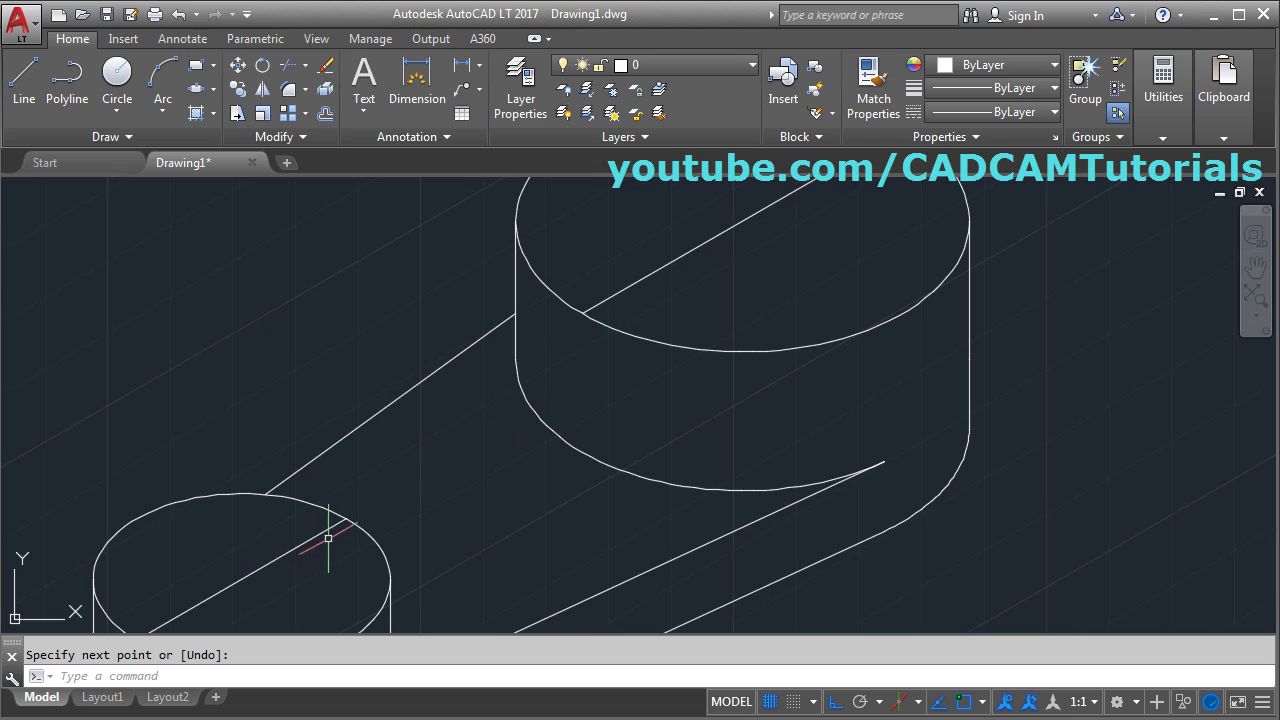
Draw the connecting rib line between the two top ellipses and compare with the reference
{"action": "key", "text": "Return"}
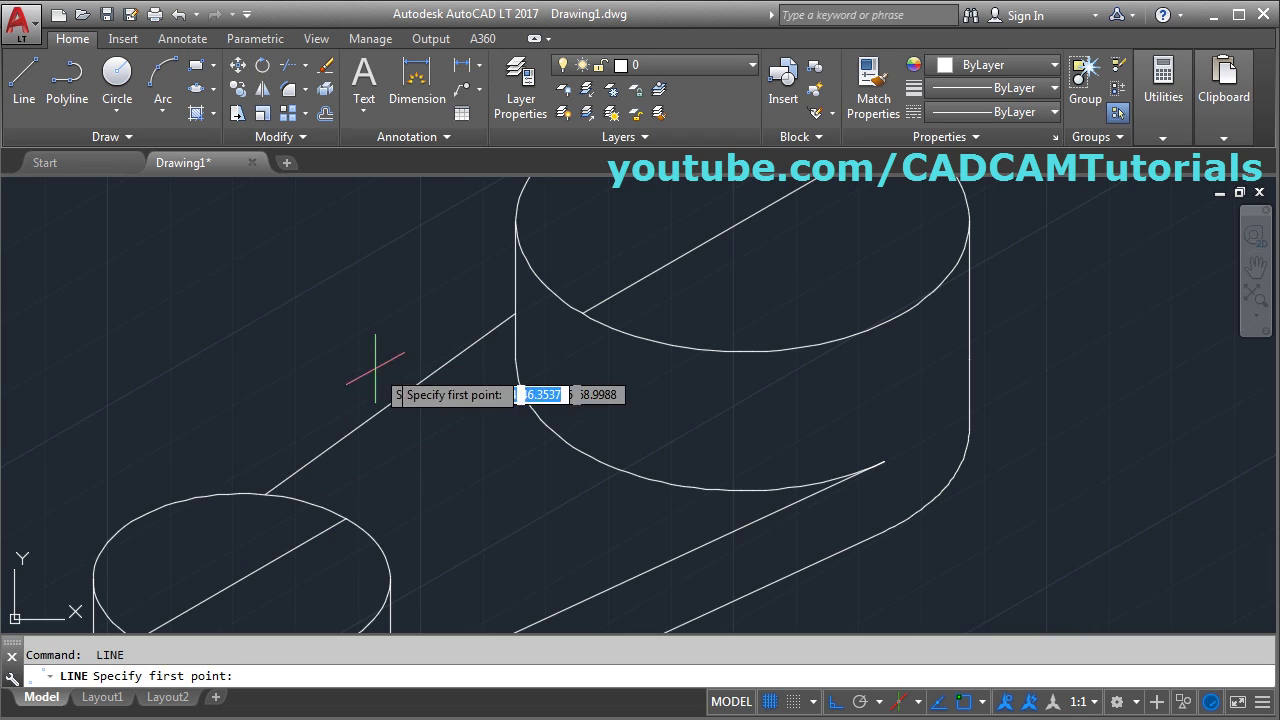
{"action": "left_click", "coordinate": [583, 313]}
{"action": "left_click", "coordinate": [345, 515]}
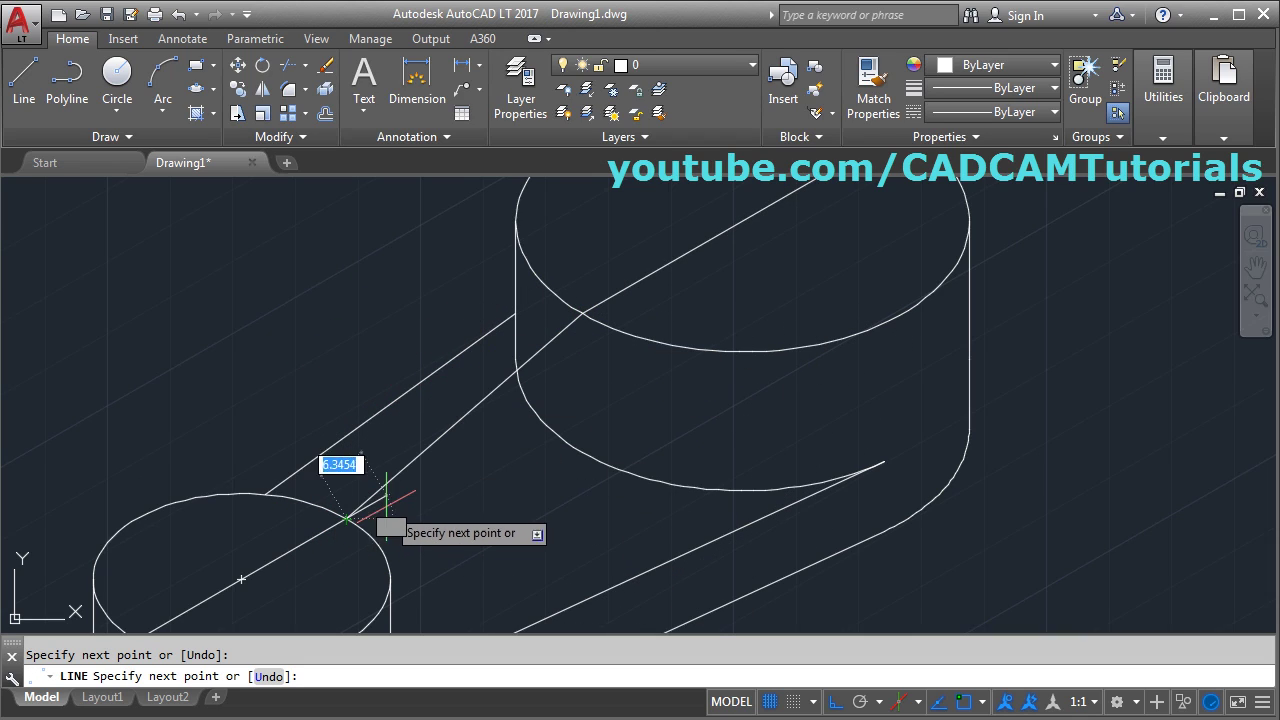
{"action": "key", "text": "Return"}
{"action": "middle_click_drag", "start_coordinate": [443, 463], "coordinate": [556, 430]}
{"action": "key", "text": "alt+Tab"}
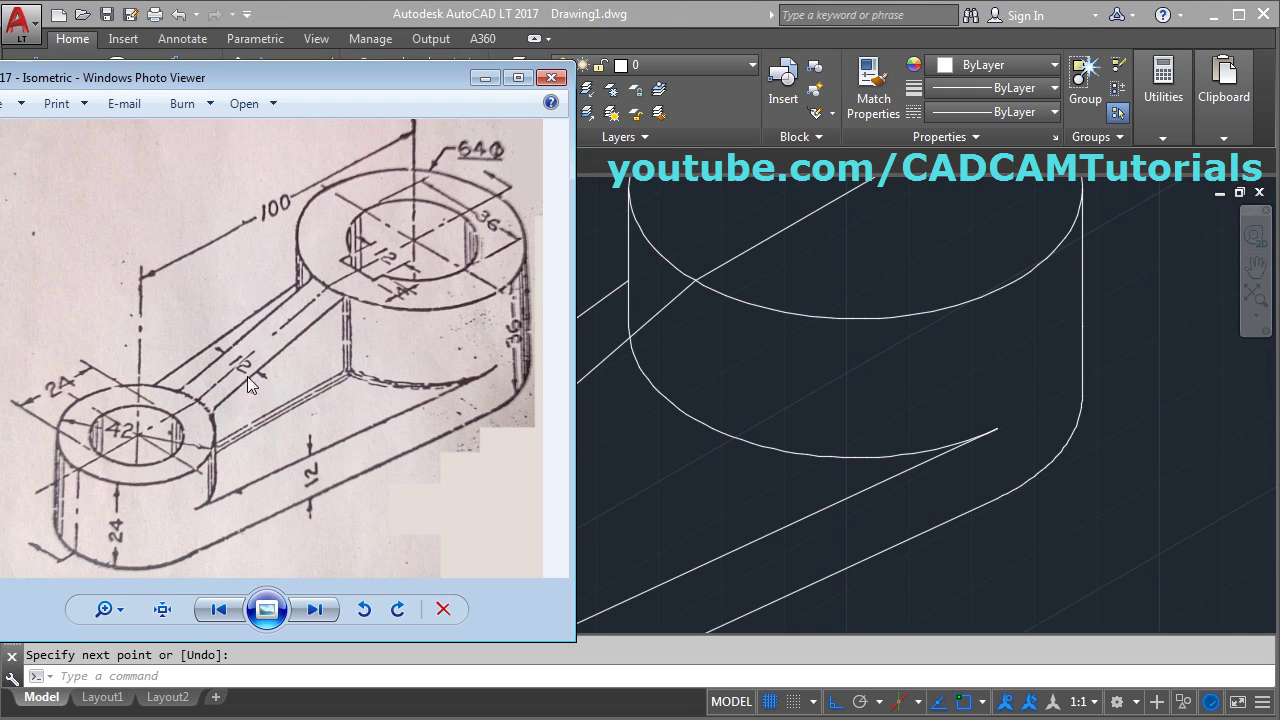
{"action": "key", "text": "alt+Tab"}
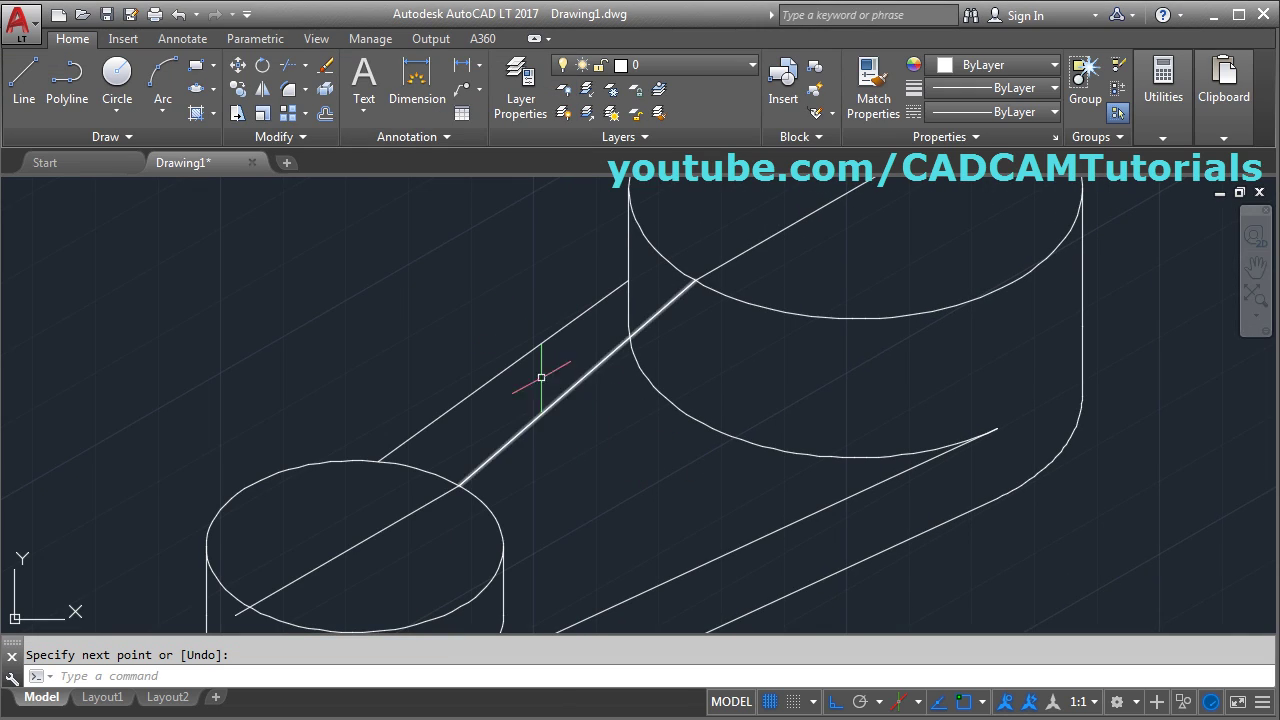
Copy the connecting rib line, using its lower end at the small boss as base point
{"action": "left_click", "coordinate": [240, 90]}
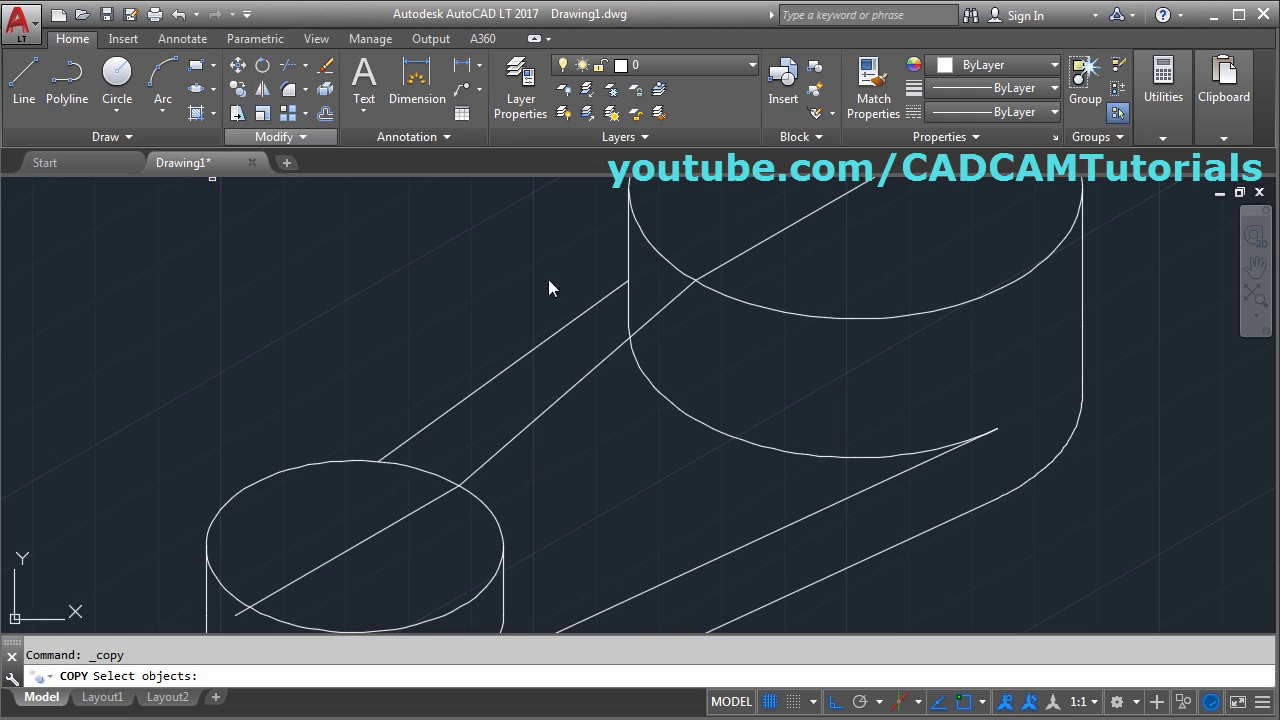
{"action": "left_click", "coordinate": [572, 390]}
{"action": "key", "text": "Return"}
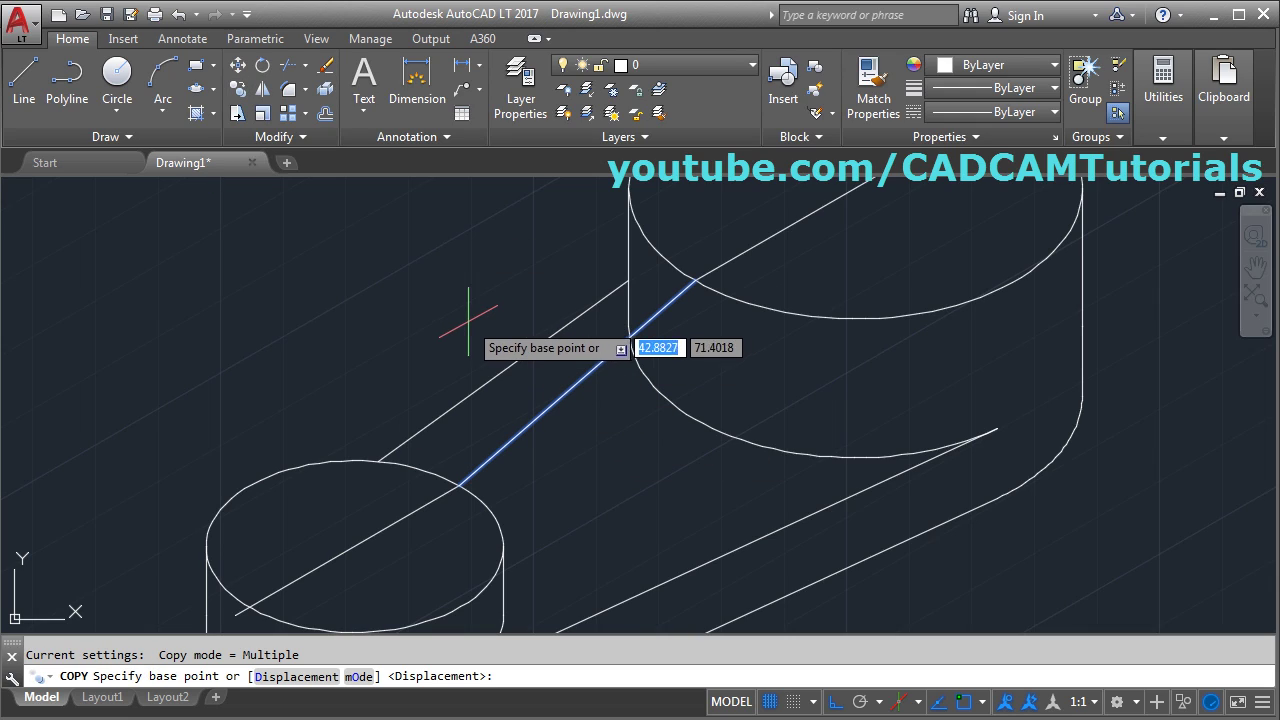
{"action": "left_click", "coordinate": [450, 335]}
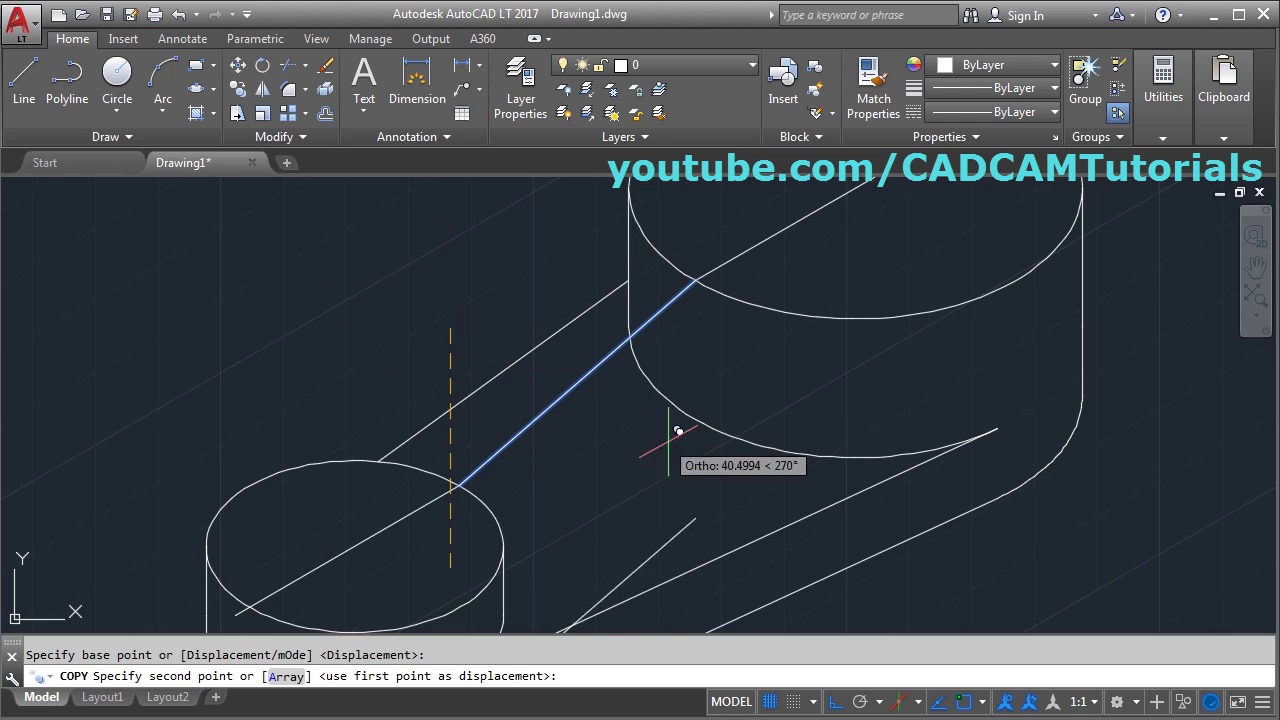
{"action": "left_click", "coordinate": [918, 702]}
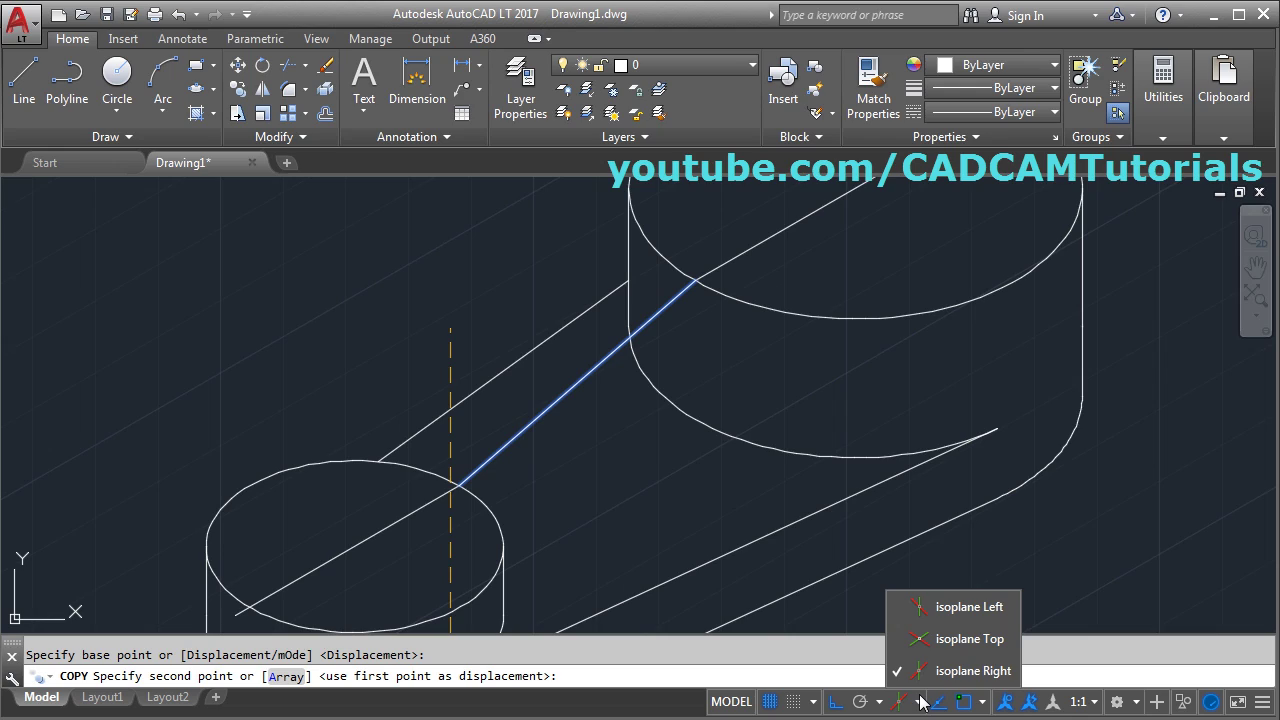